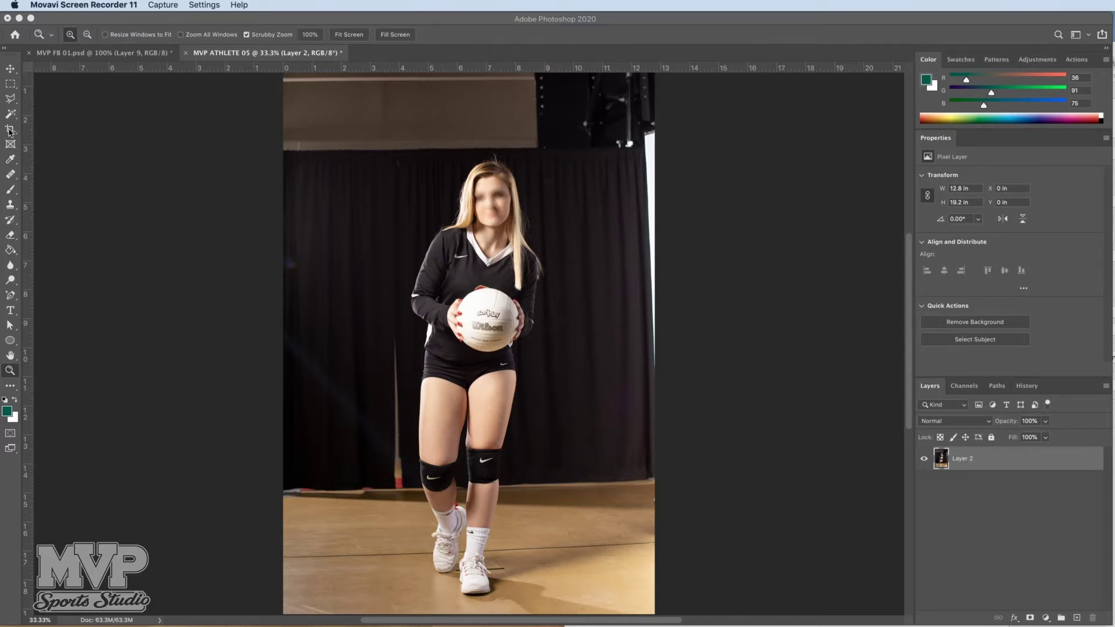
Step: Crop the photo closely around the volleyball player, to about 6.65 by 15.6 inches
{"action": "left_click", "coordinate": [9, 131]}
{"action": "left_click", "coordinate": [9, 130]}
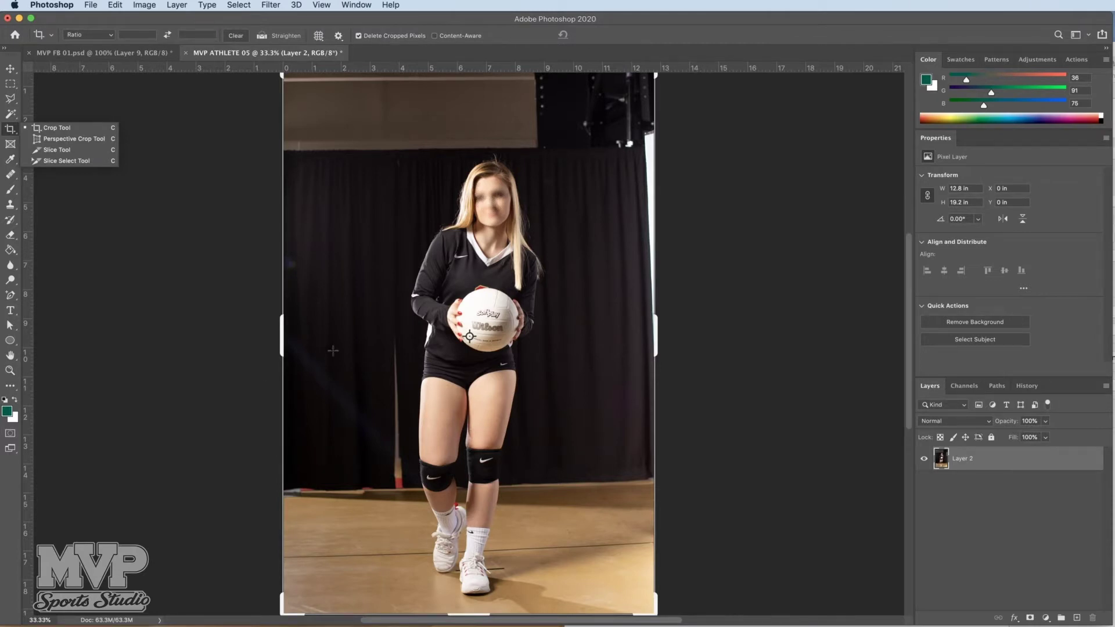
{"action": "left_click_drag", "start_coordinate": [281, 336], "coordinate": [331, 342]}
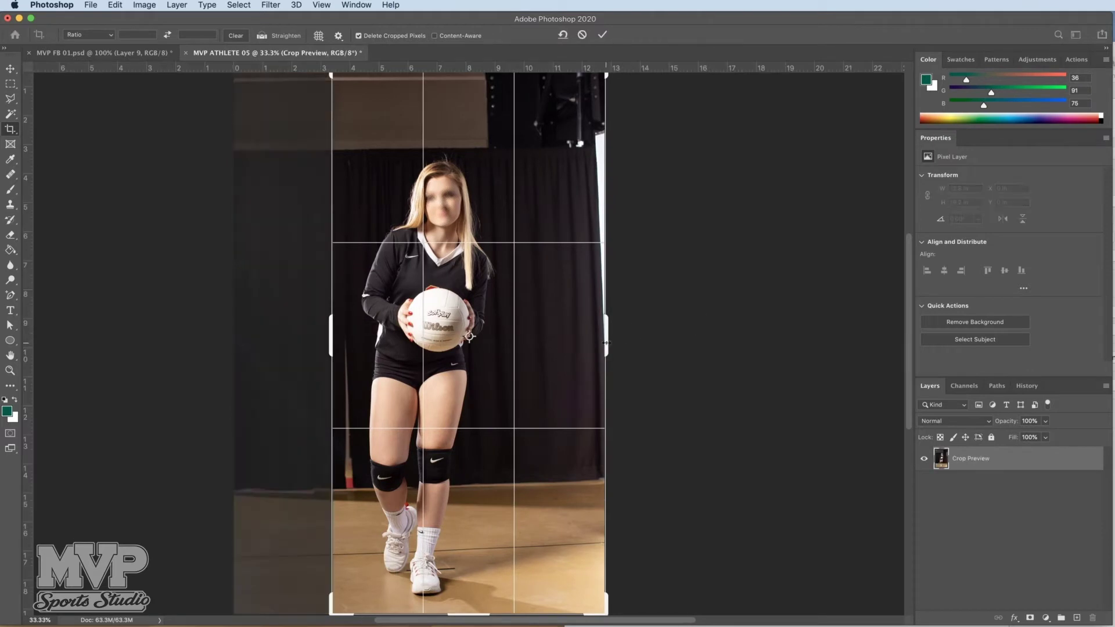
{"action": "left_click_drag", "start_coordinate": [606, 343], "coordinate": [567, 339]}
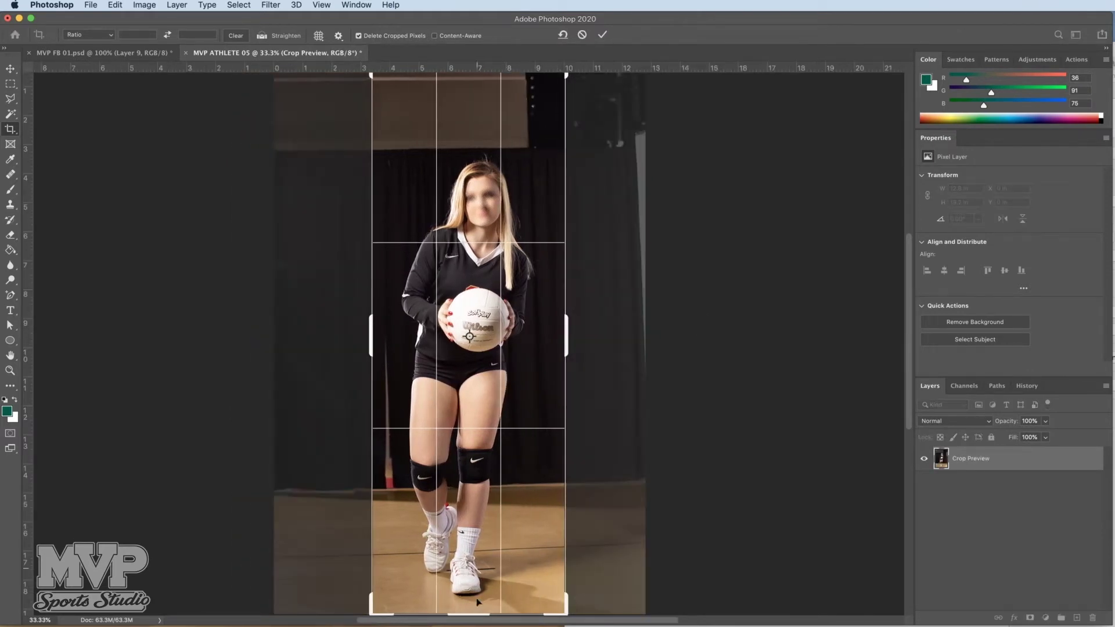
{"action": "left_click_drag", "start_coordinate": [482, 616], "coordinate": [473, 609]}
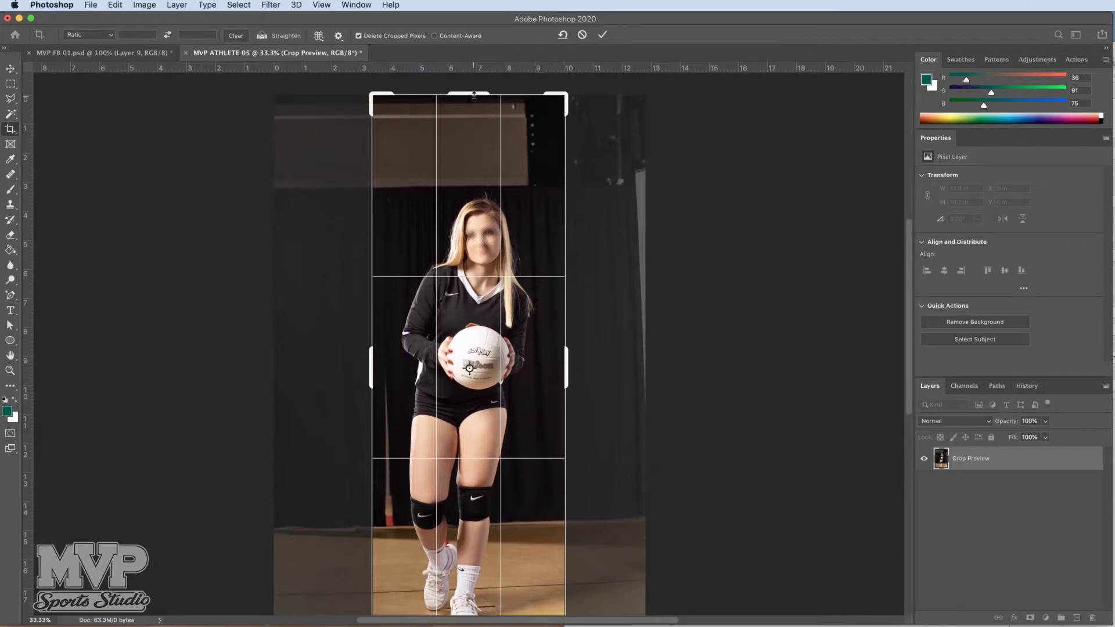
{"action": "left_click_drag", "start_coordinate": [474, 95], "coordinate": [469, 140]}
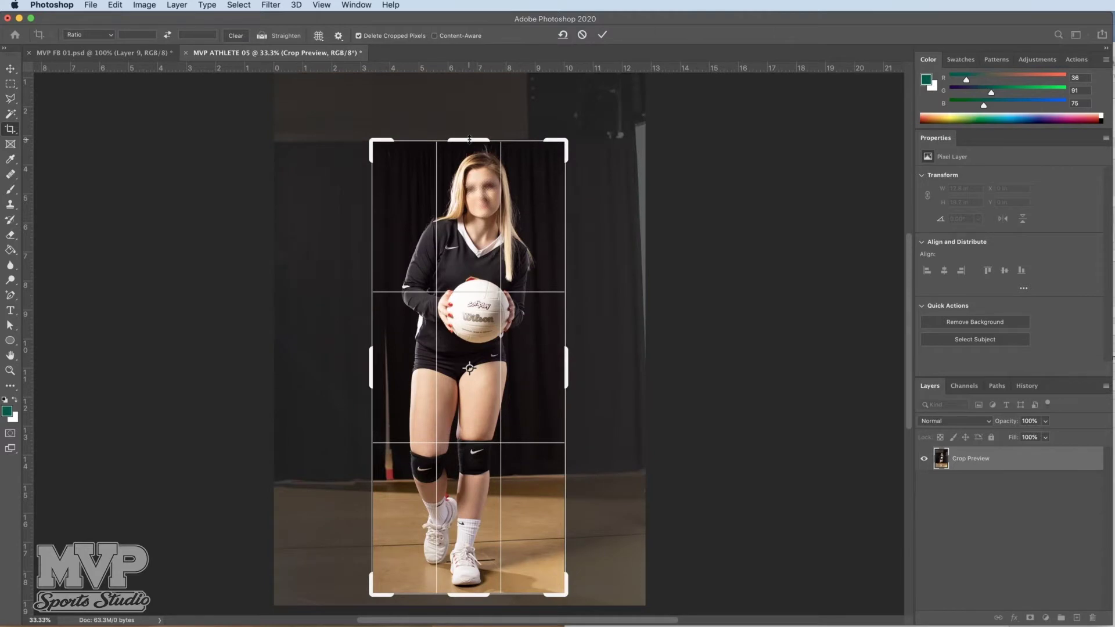
{"action": "key", "text": "Return"}
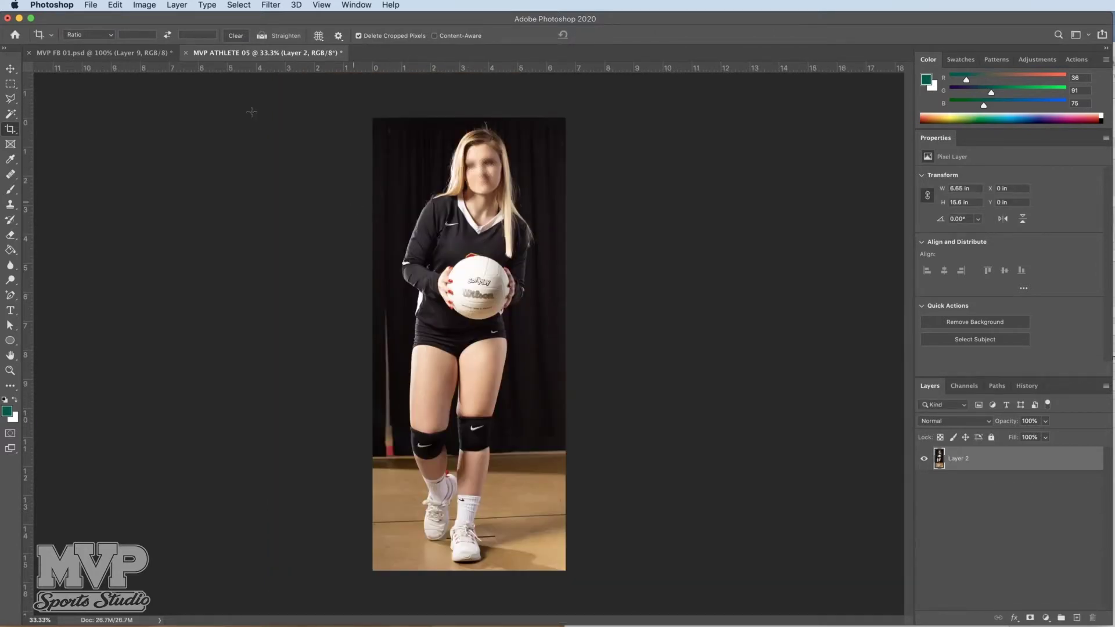
Step: Resize the image proportionally to a height of 22 inches, keeping inches as the unit
{"action": "left_click", "coordinate": [142, 8]}
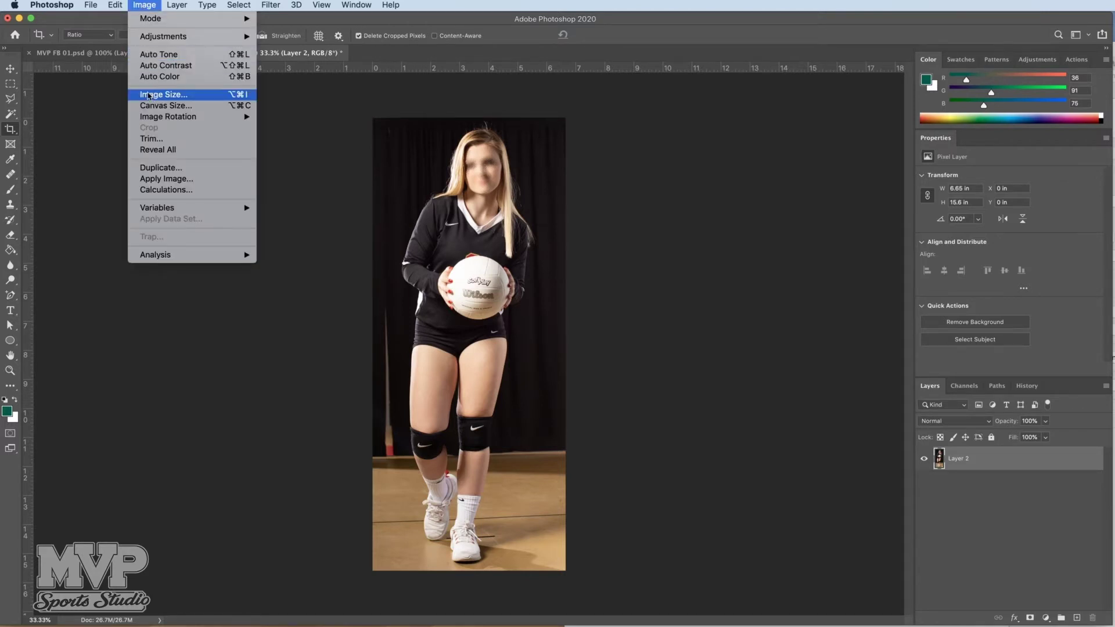
{"action": "left_click", "coordinate": [150, 96]}
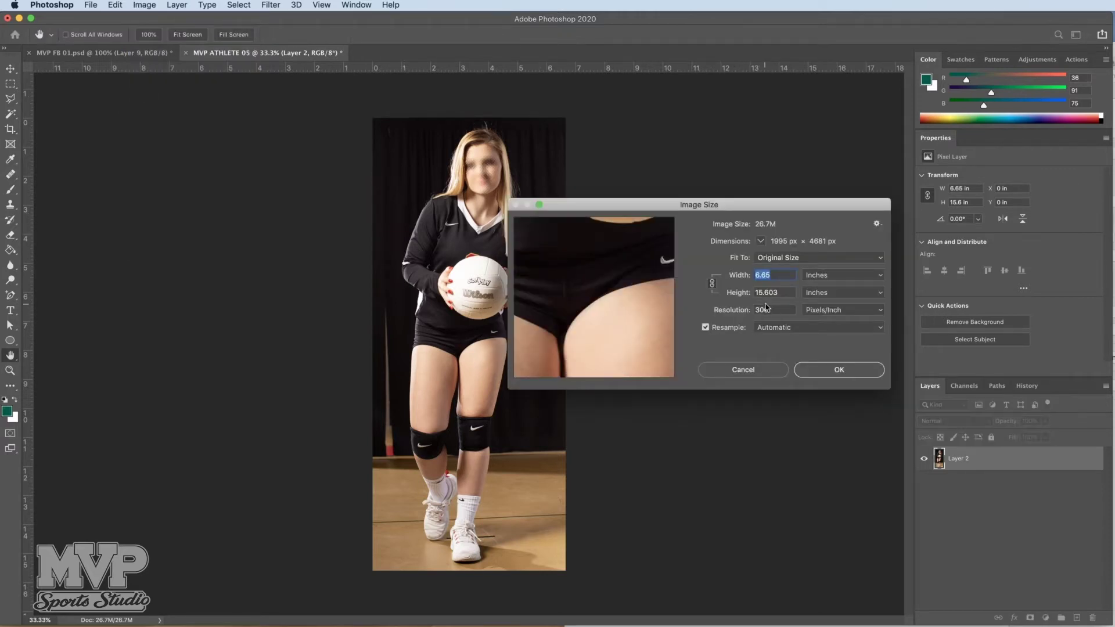
{"action": "left_click", "coordinate": [831, 276]}
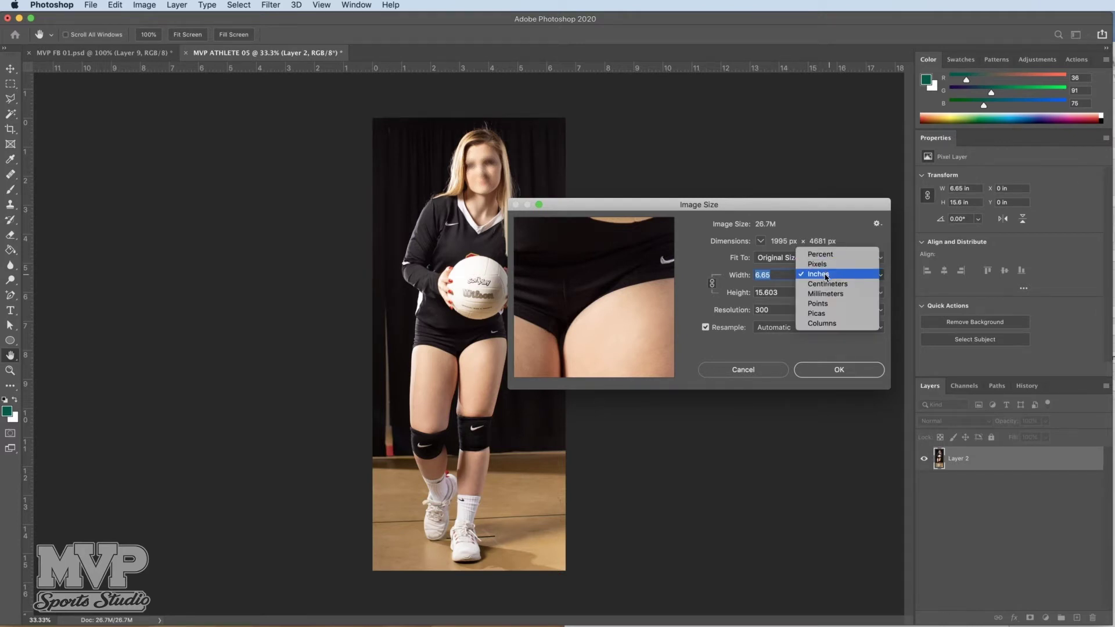
{"action": "left_click", "coordinate": [826, 275]}
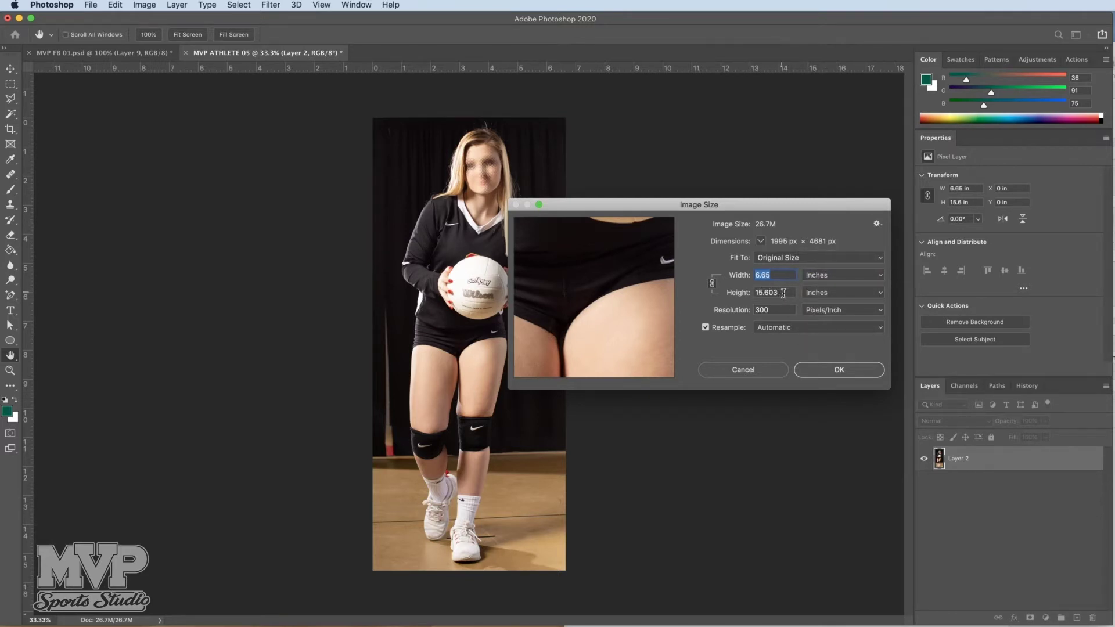
{"action": "key", "text": "Tab"}
{"action": "type", "text": "22"}
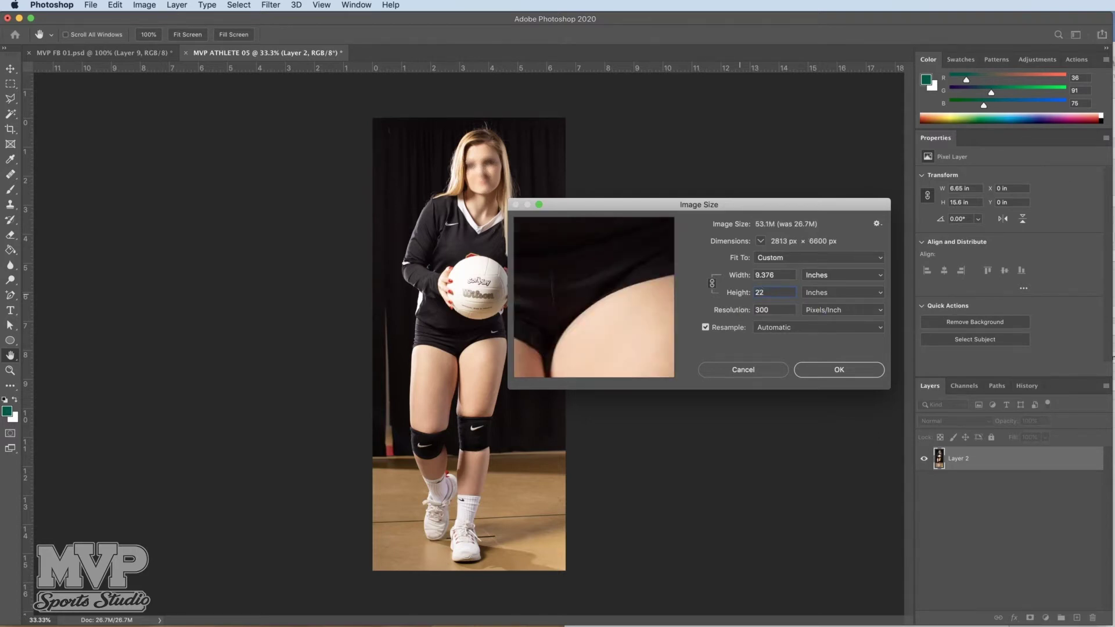
{"action": "left_click", "coordinate": [837, 372]}
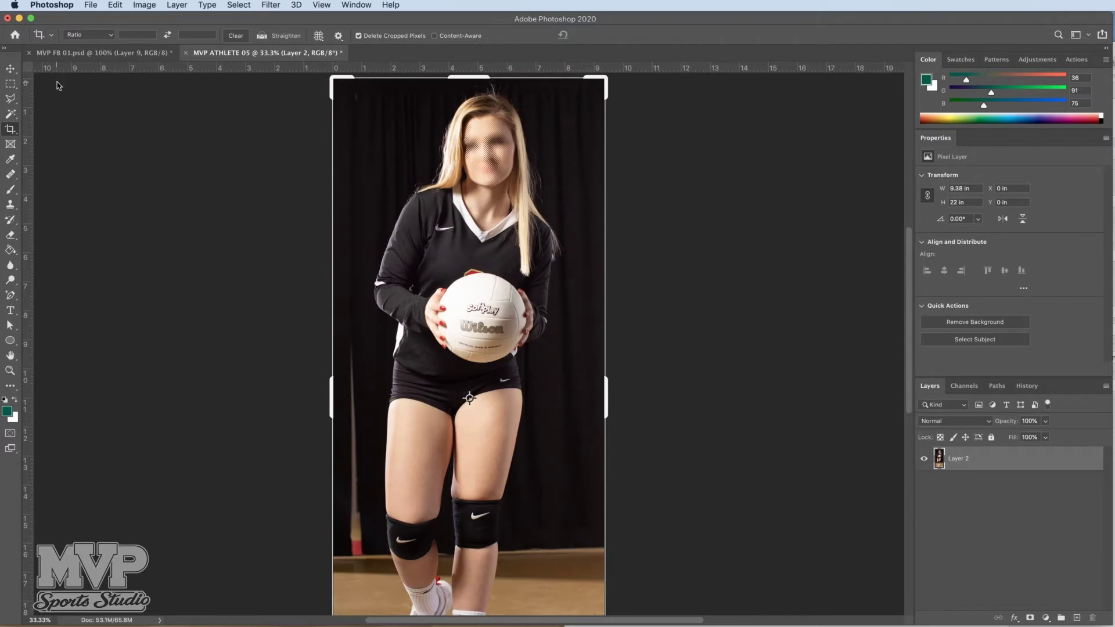
Step: Duplicate the photo layer within the same document and hide the original Layer 2
{"action": "left_click", "coordinate": [10, 69]}
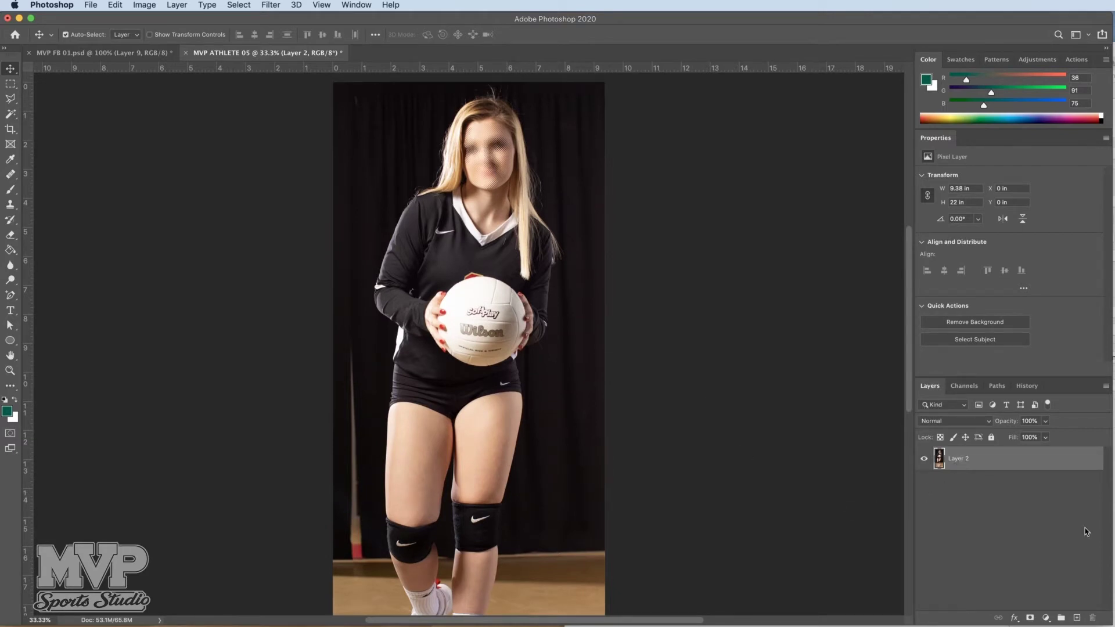
{"action": "right_click", "coordinate": [956, 463]}
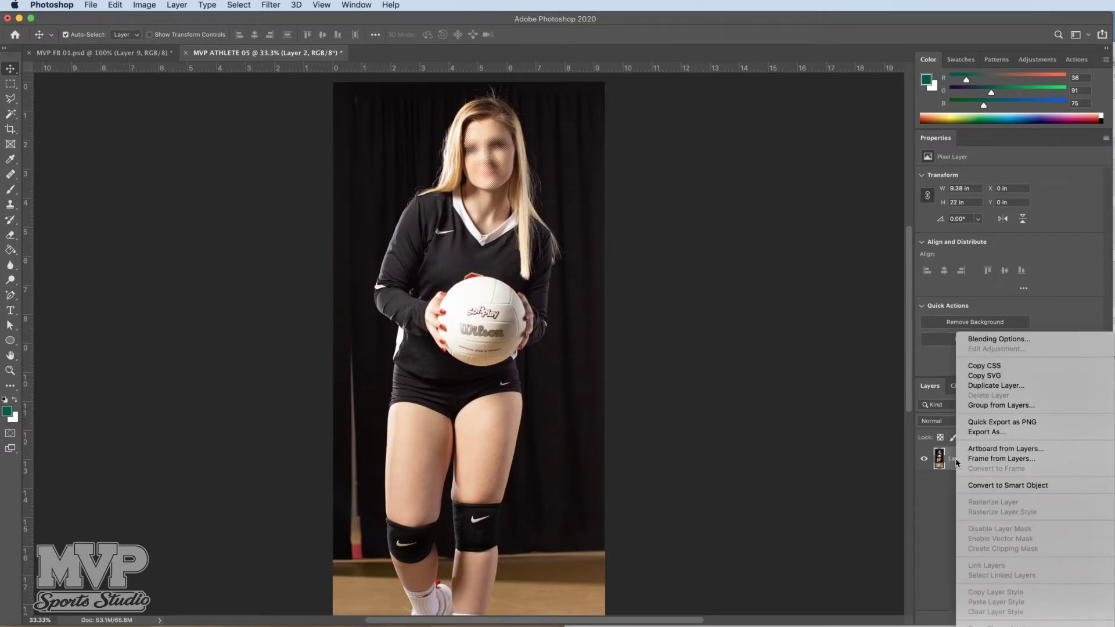
{"action": "left_click", "coordinate": [1007, 386]}
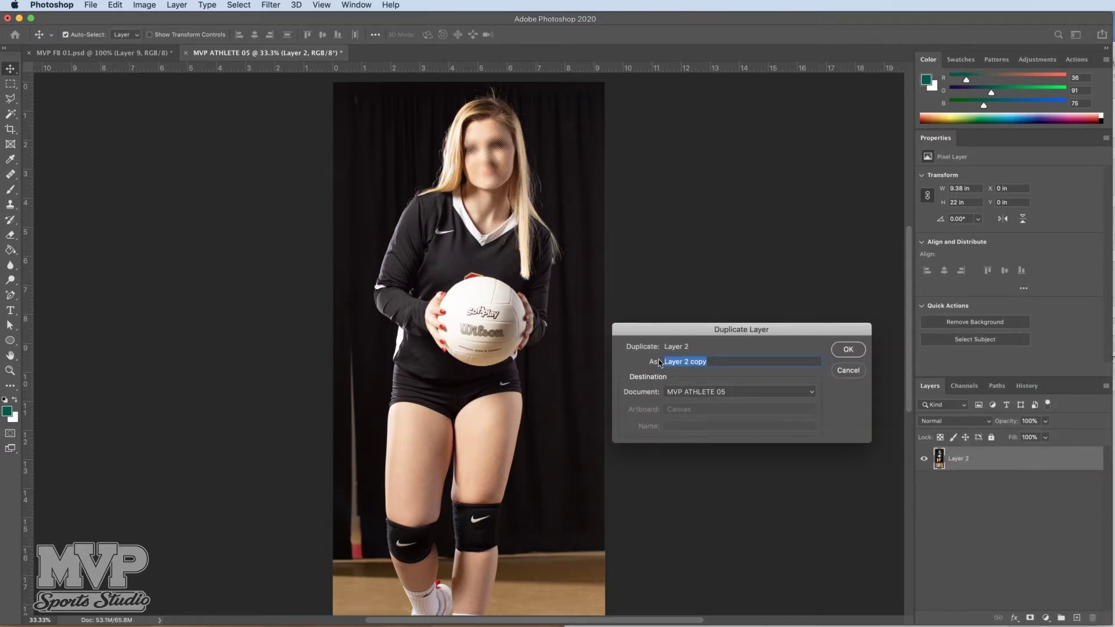
{"action": "left_click", "coordinate": [848, 349]}
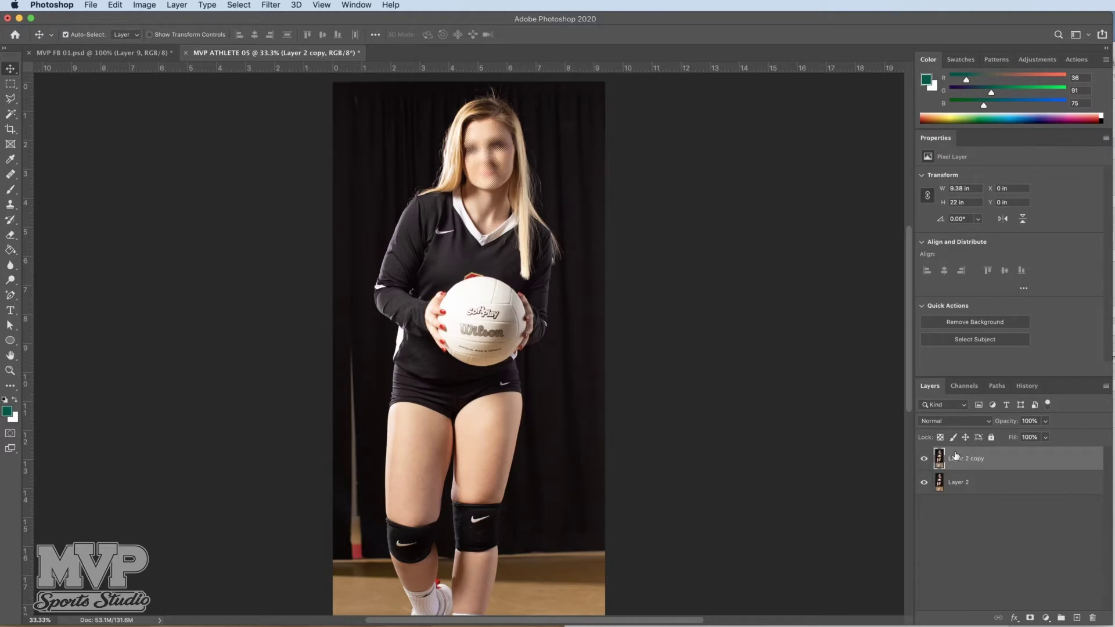
{"action": "left_click", "coordinate": [924, 483]}
Step: Cut the player out of the background on the duplicate layer using Select and Mask with Select Subject, output as a layer mask
{"action": "scroll", "coordinate": [809, 435], "scroll_direction": "up", "scroll_amount": 2}
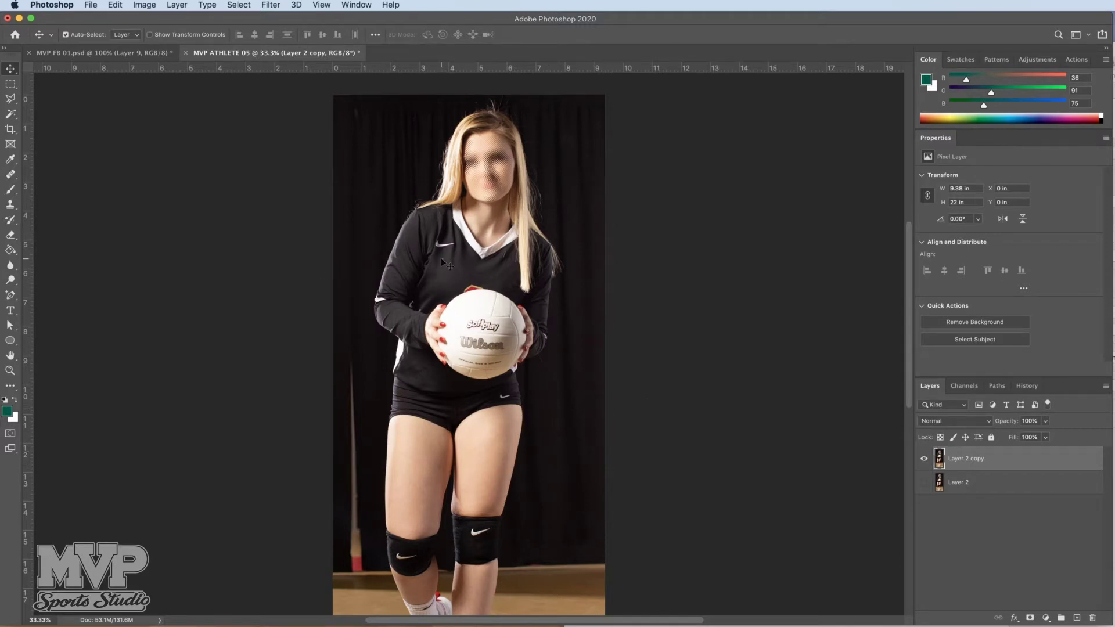
{"action": "scroll", "coordinate": [441, 258], "scroll_direction": "up", "scroll_amount": 3}
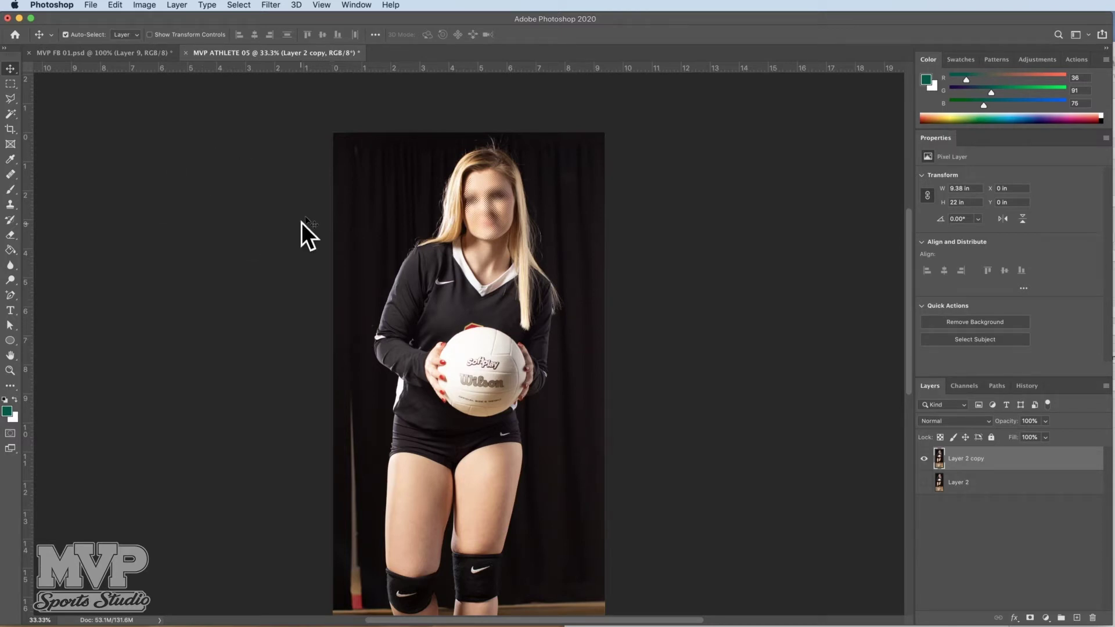
{"action": "left_click", "coordinate": [11, 100]}
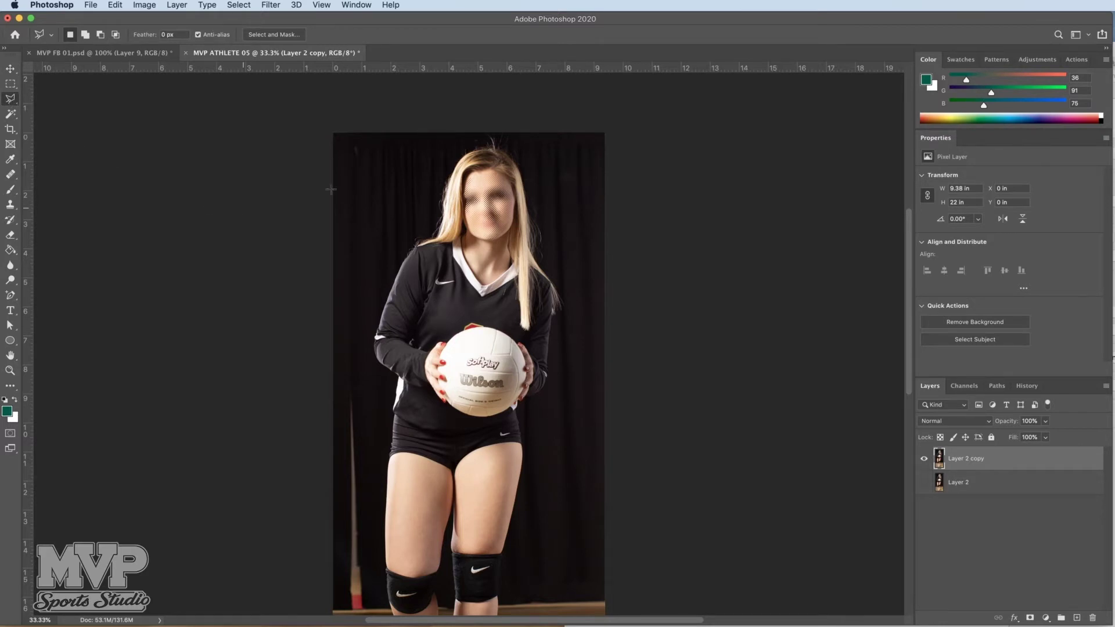
{"action": "left_click", "coordinate": [270, 36]}
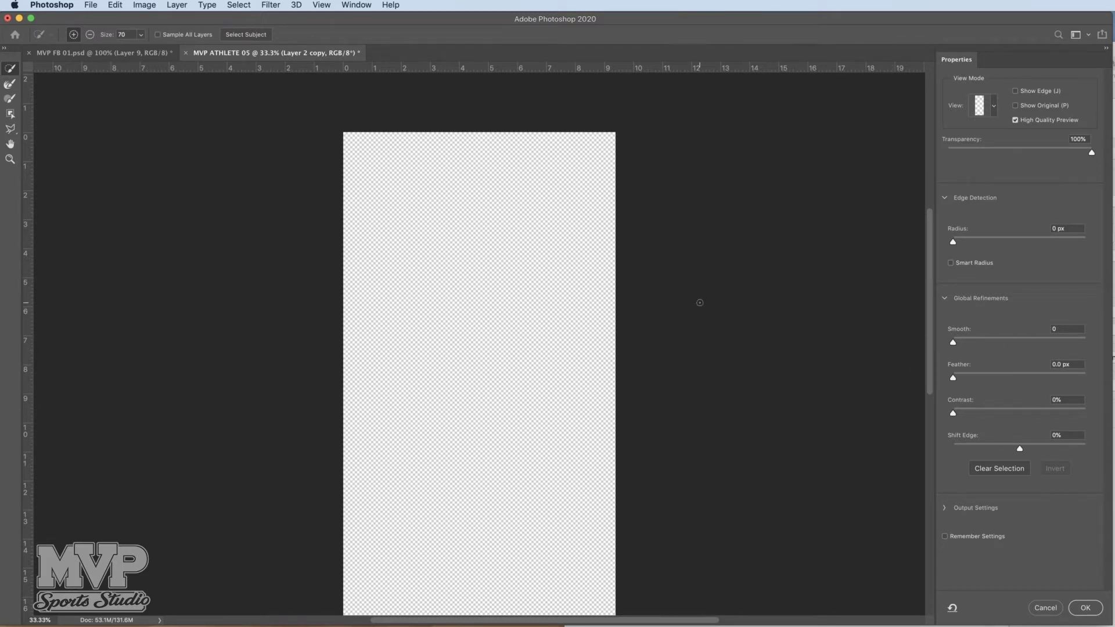
{"action": "left_click", "coordinate": [233, 35]}
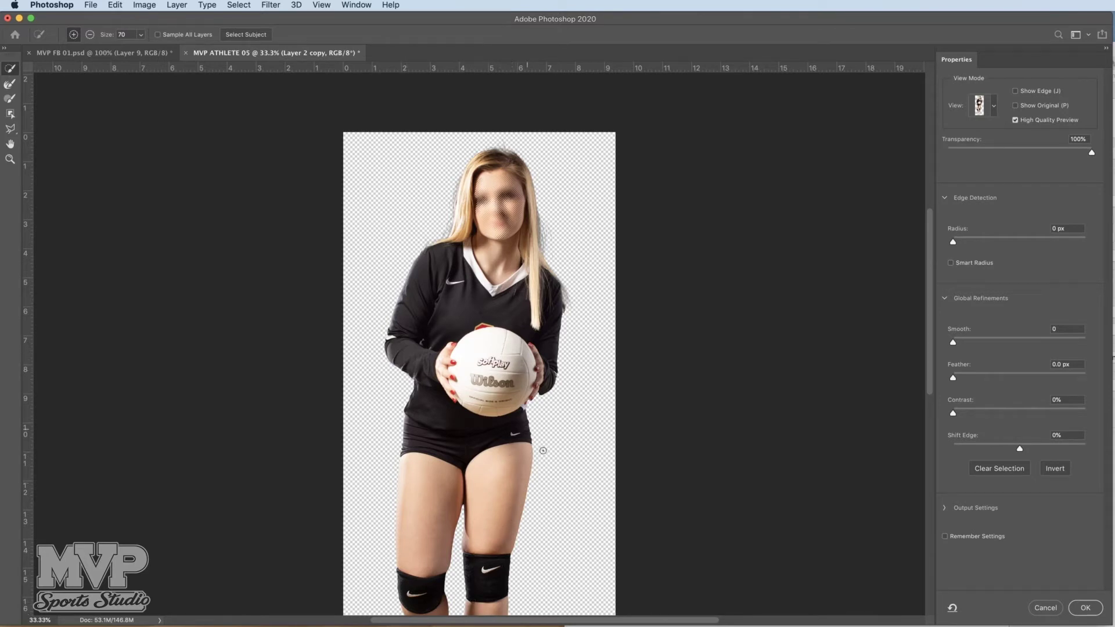
{"action": "scroll", "coordinate": [516, 290], "scroll_direction": "up", "scroll_amount": 2}
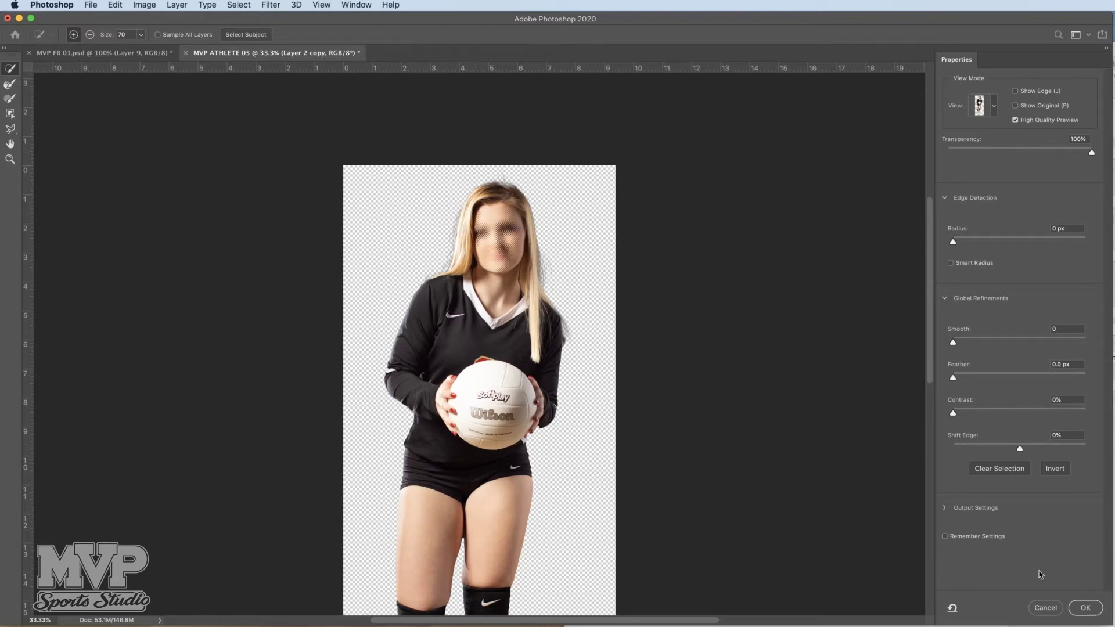
{"action": "left_click", "coordinate": [1088, 608]}
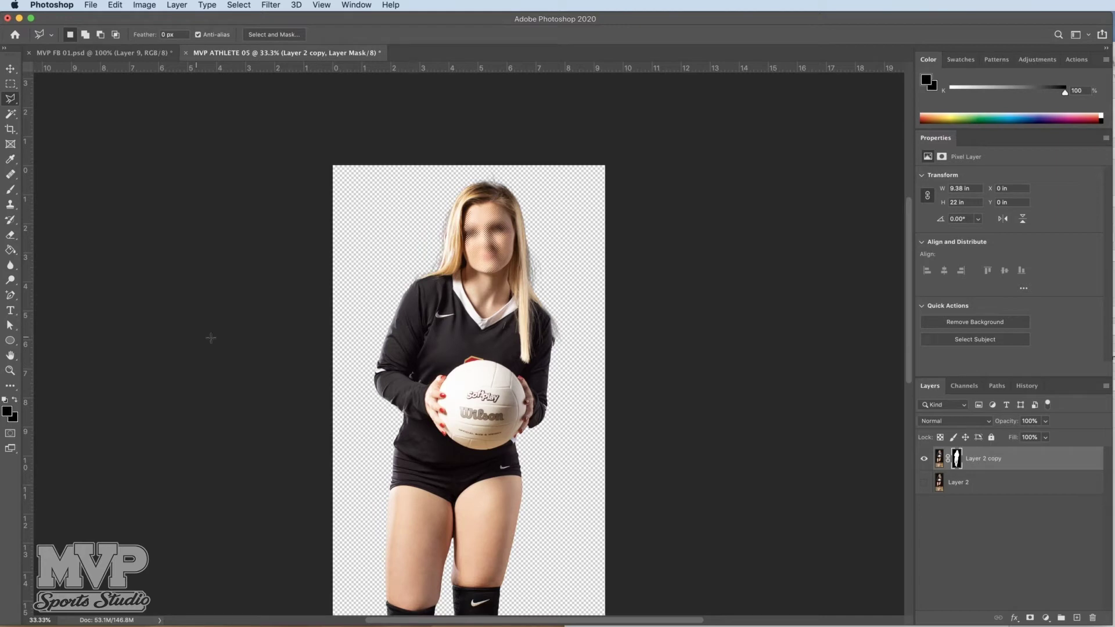
Step: Set up the Brush tool with the Hard Round preset at 300 px and 100% hardness
{"action": "left_click", "coordinate": [12, 190]}
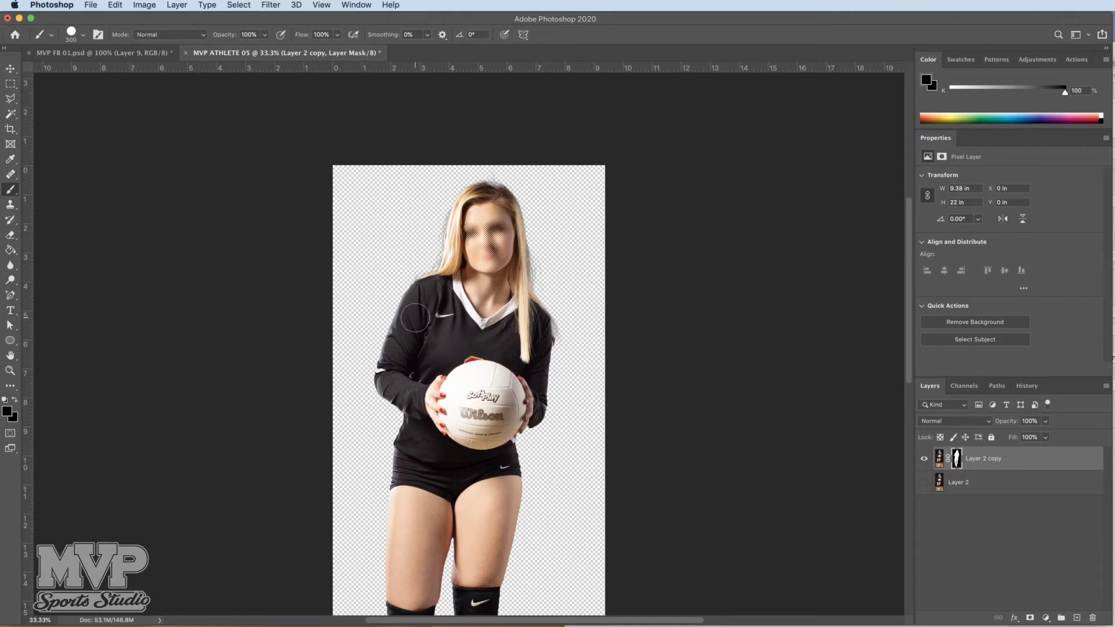
{"action": "key", "text": "bracketright"}
{"action": "key", "text": "bracketright"}
{"action": "key", "text": "bracketleft"}
{"action": "key", "text": "bracketleft"}
{"action": "right_click", "coordinate": [414, 318]}
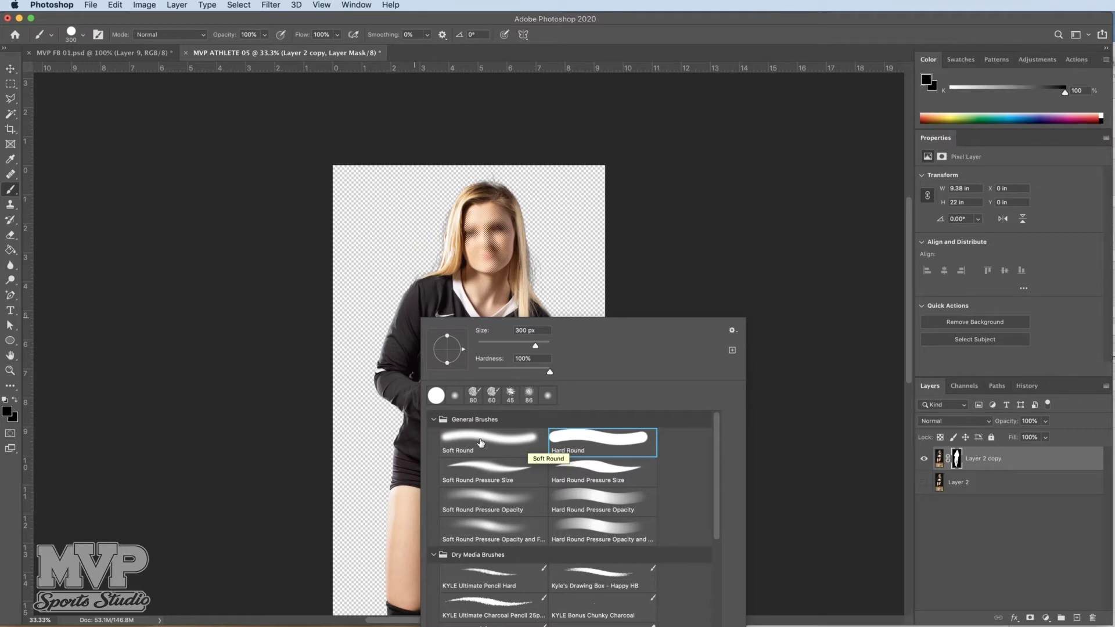
{"action": "left_click", "coordinate": [584, 437]}
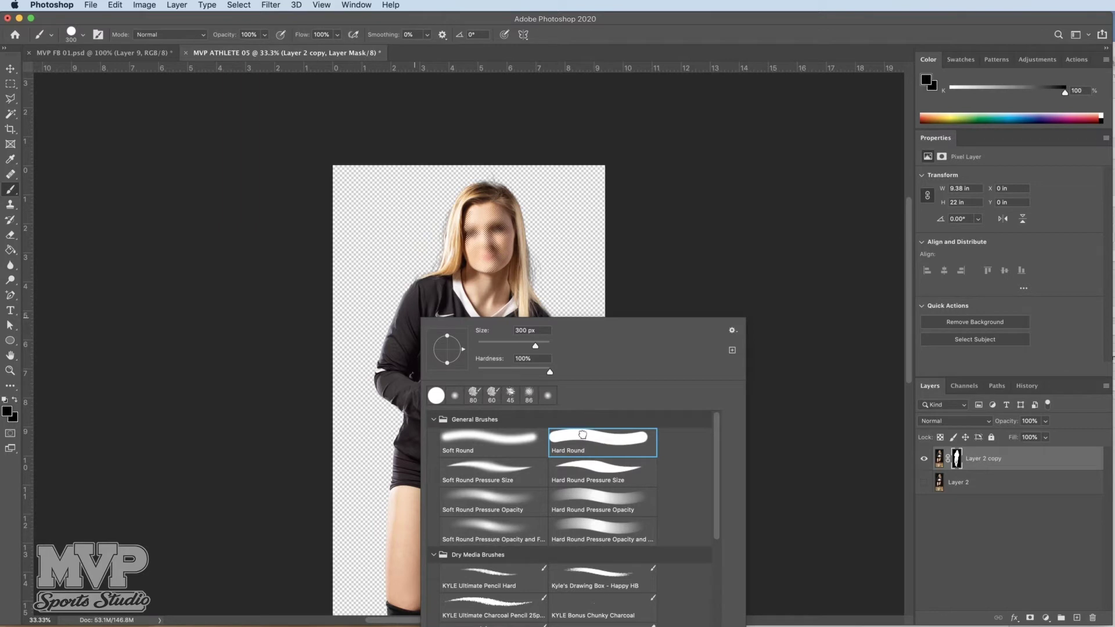
{"action": "key", "text": "Return"}
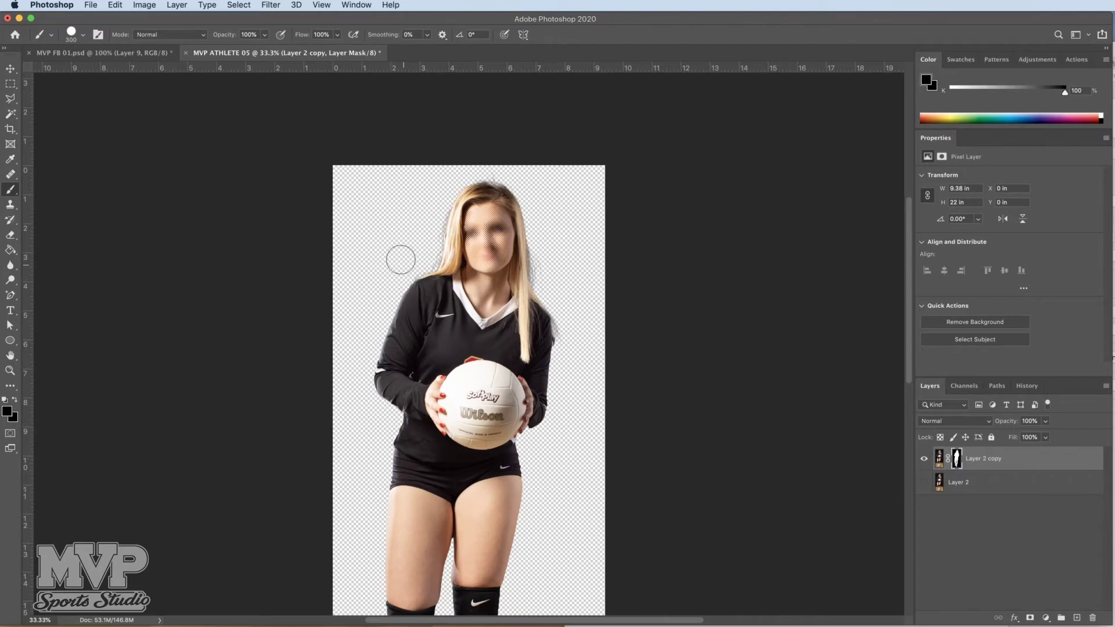
Step: Try painting black on the layer mask across the shoulder and chest, paint the area back with white, and undo the mask strokes
{"action": "mouse_move", "coordinate": [383, 270]}
{"action": "left_mouse_down"}
{"action": "mouse_move", "coordinate": [409, 322]}
{"action": "mouse_move", "coordinate": [490, 363]}
{"action": "left_mouse_up"}
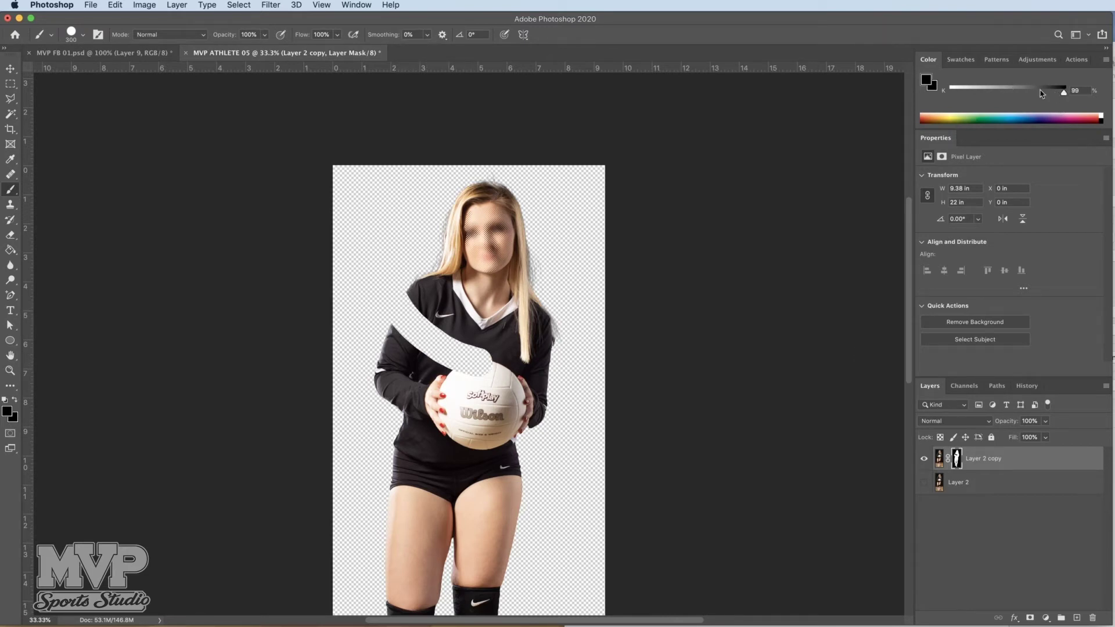
{"action": "left_click_drag", "start_coordinate": [1065, 93], "coordinate": [949, 93]}
{"action": "mouse_move", "coordinate": [426, 299]}
{"action": "left_mouse_down"}
{"action": "mouse_move", "coordinate": [413, 339]}
{"action": "mouse_move", "coordinate": [431, 325]}
{"action": "mouse_move", "coordinate": [434, 362]}
{"action": "mouse_move", "coordinate": [446, 331]}
{"action": "mouse_move", "coordinate": [454, 368]}
{"action": "mouse_move", "coordinate": [483, 352]}
{"action": "left_mouse_up"}
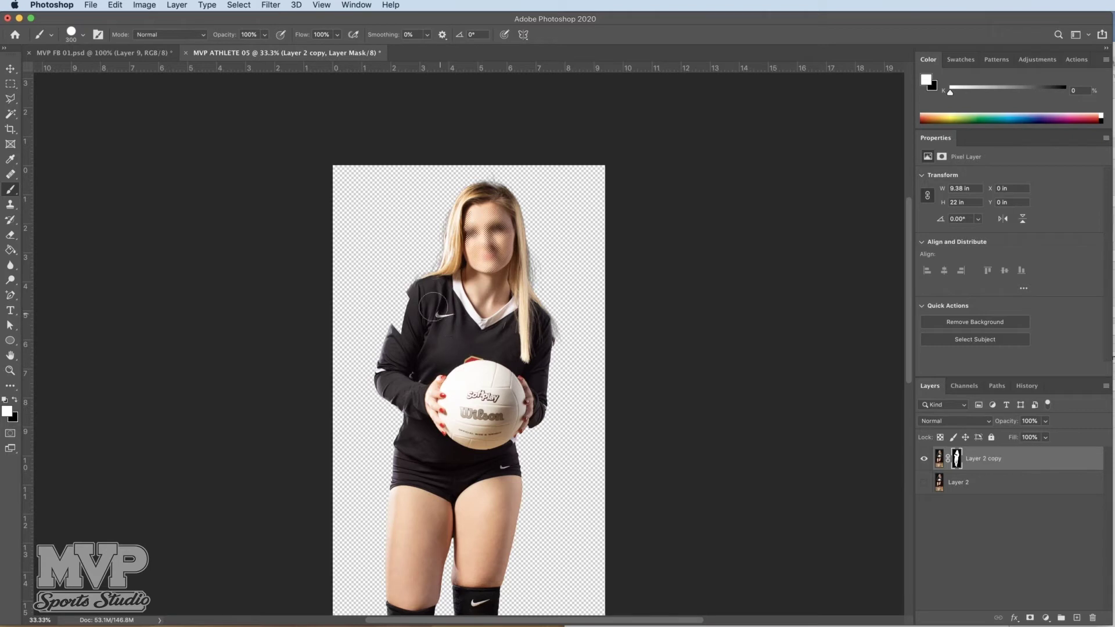
{"action": "mouse_move", "coordinate": [416, 300]}
{"action": "left_mouse_down"}
{"action": "mouse_move", "coordinate": [383, 304]}
{"action": "mouse_move", "coordinate": [386, 324]}
{"action": "mouse_move", "coordinate": [405, 317]}
{"action": "left_mouse_up"}
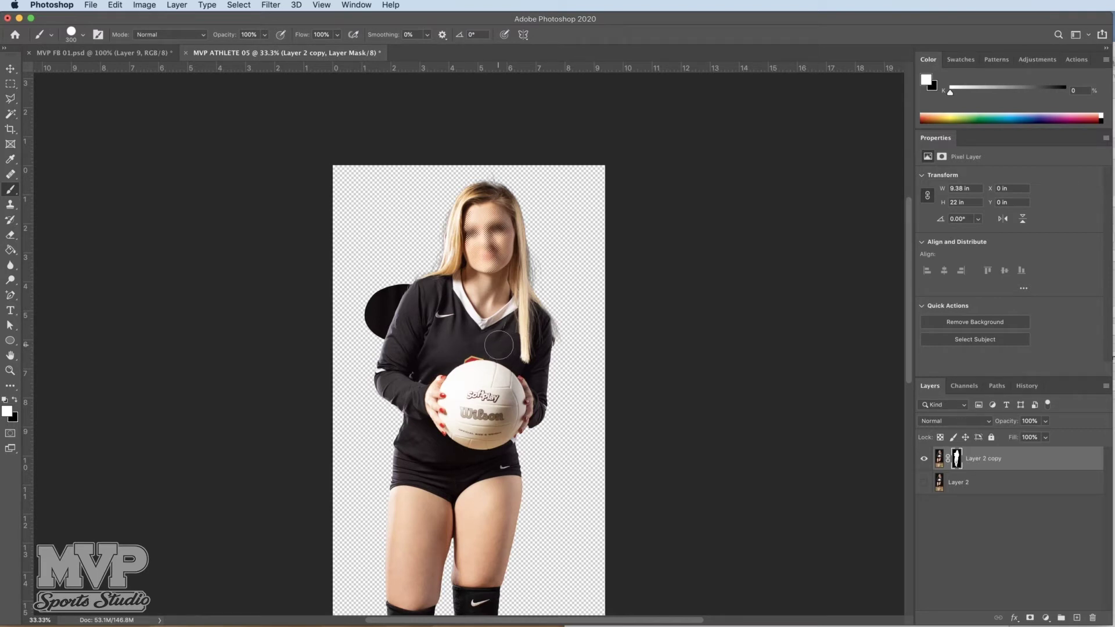
{"action": "key", "text": "super+z"}
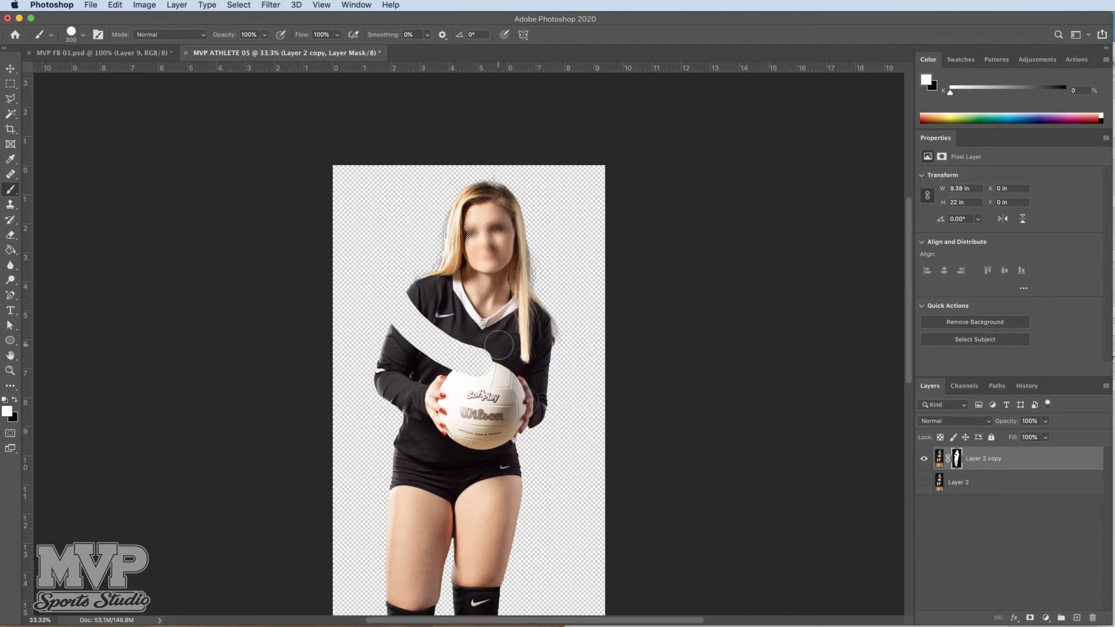
{"action": "key", "text": "super+z"}
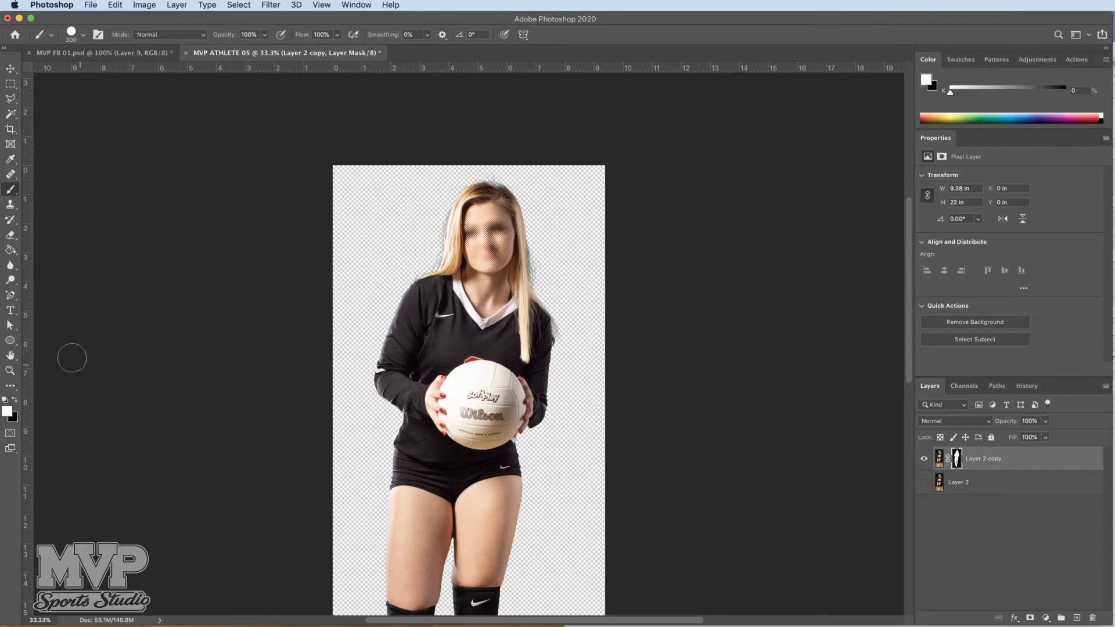
Step: Examine the cutout edge at 200% zoom around the left shoulder and the hair on both sides of the face
{"action": "left_click", "coordinate": [10, 371]}
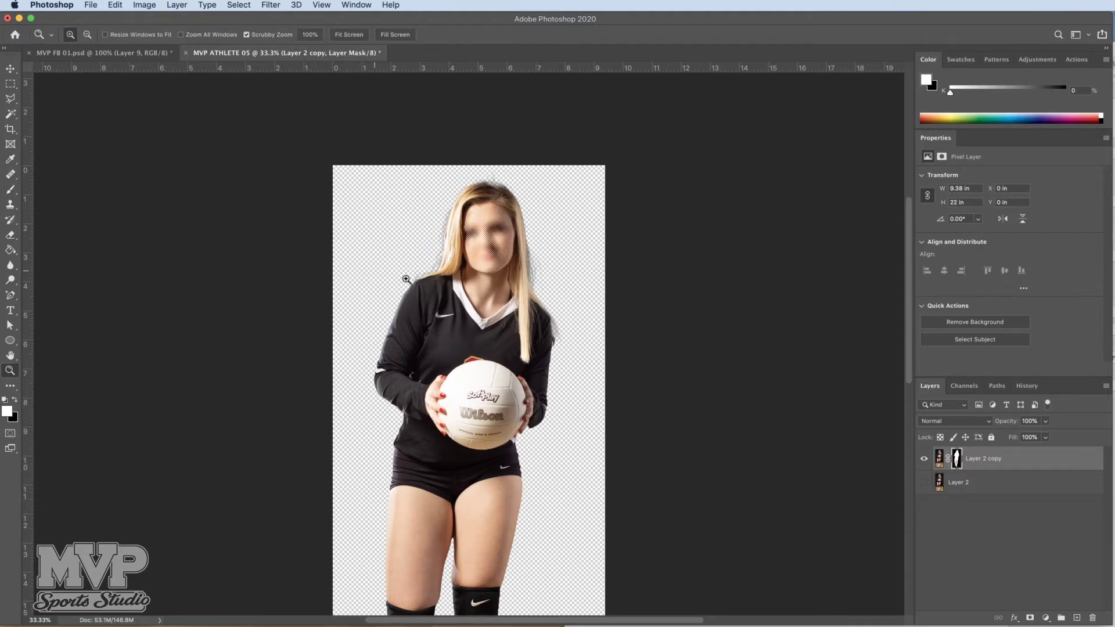
{"action": "left_click", "coordinate": [426, 276]}
{"action": "left_click", "coordinate": [425, 276]}
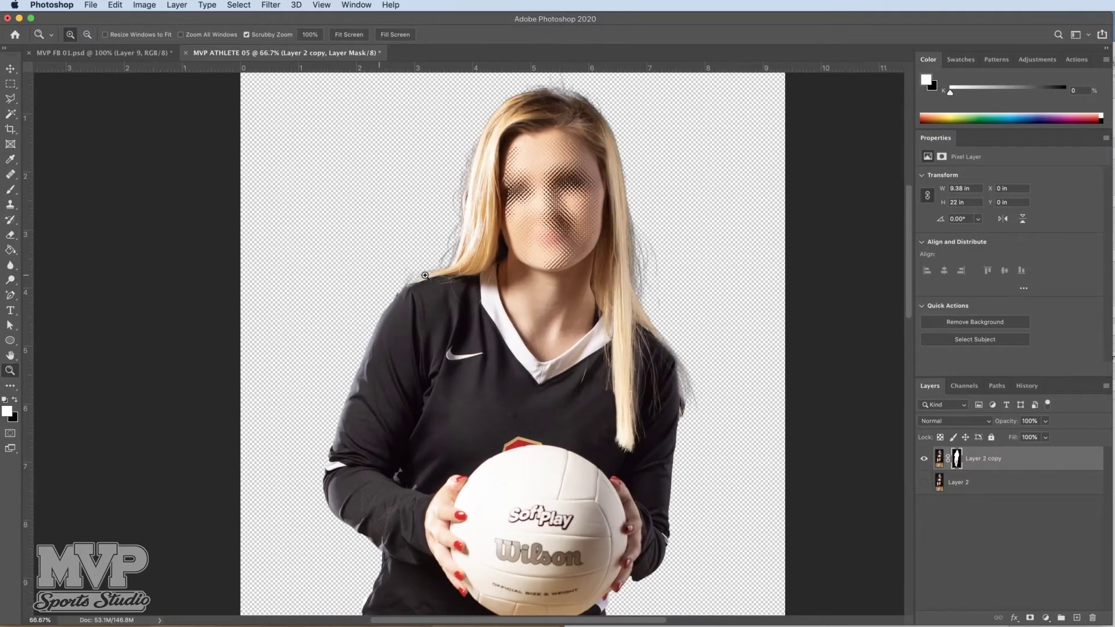
{"action": "left_click", "coordinate": [369, 308]}
{"action": "left_click", "coordinate": [368, 307]}
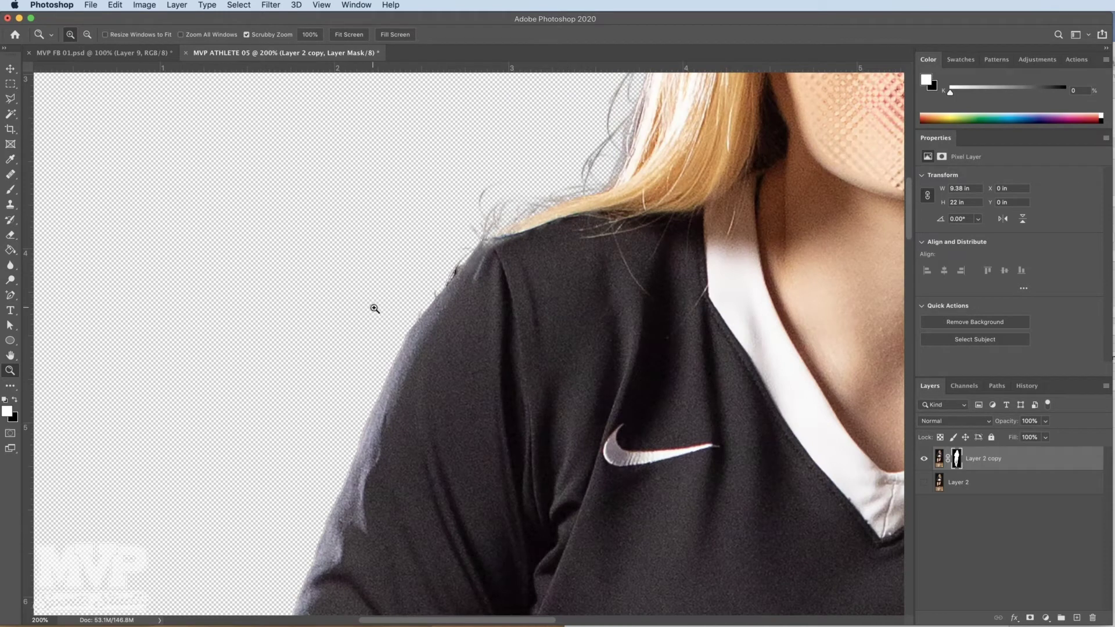
{"action": "scroll", "coordinate": [373, 309], "scroll_direction": "up", "scroll_amount": 2}
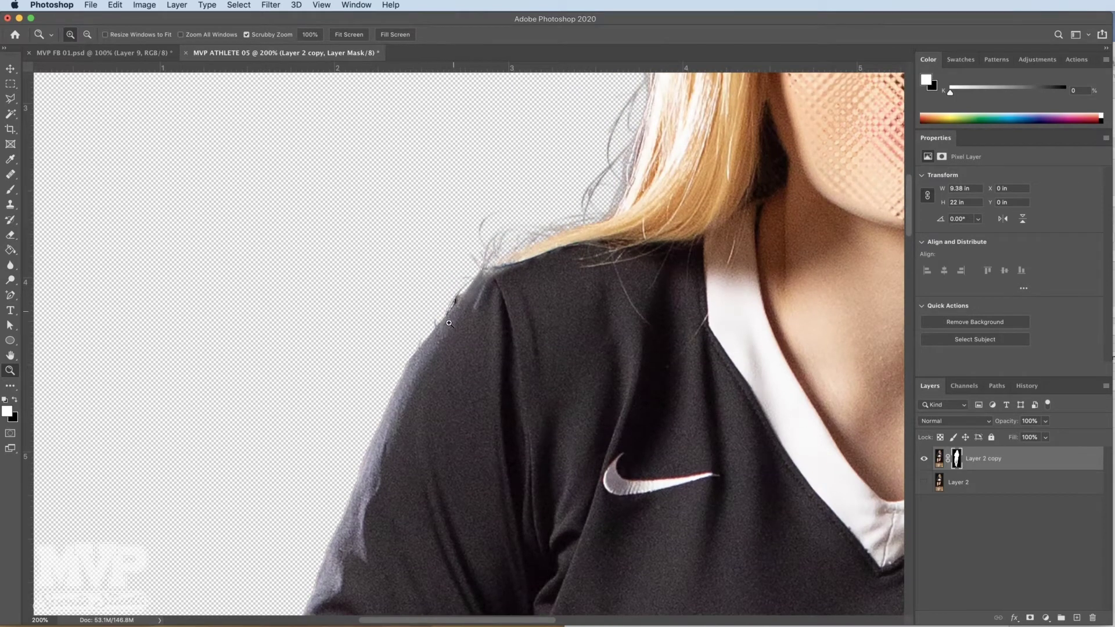
{"action": "scroll", "coordinate": [647, 167], "scroll_direction": "up", "scroll_amount": 6}
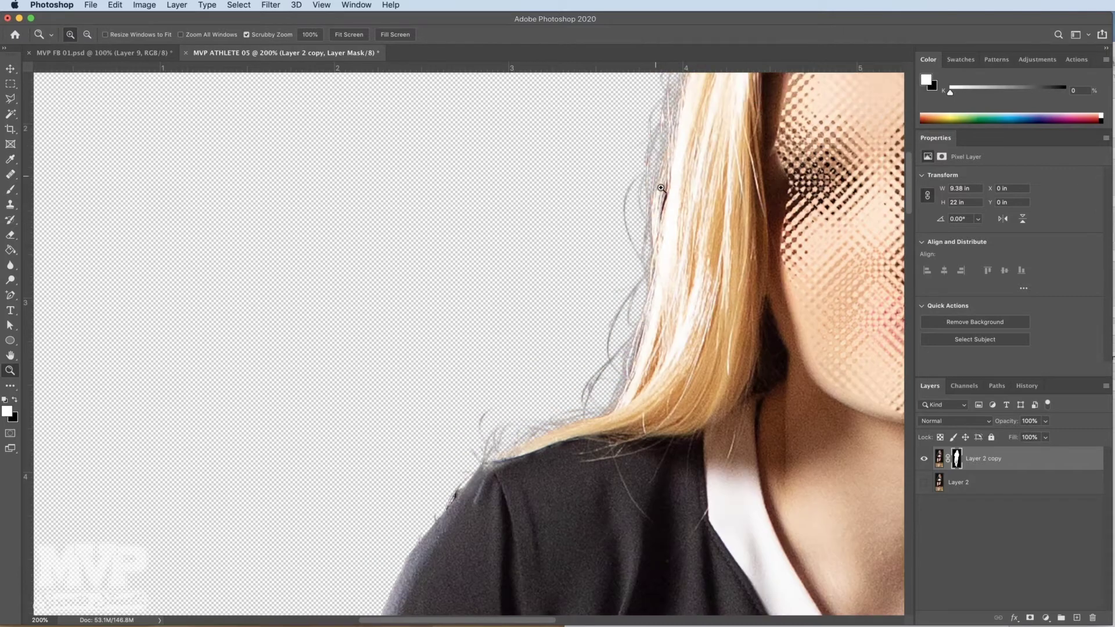
{"action": "left_click_drag", "start_coordinate": [714, 218], "coordinate": [296, 291]}
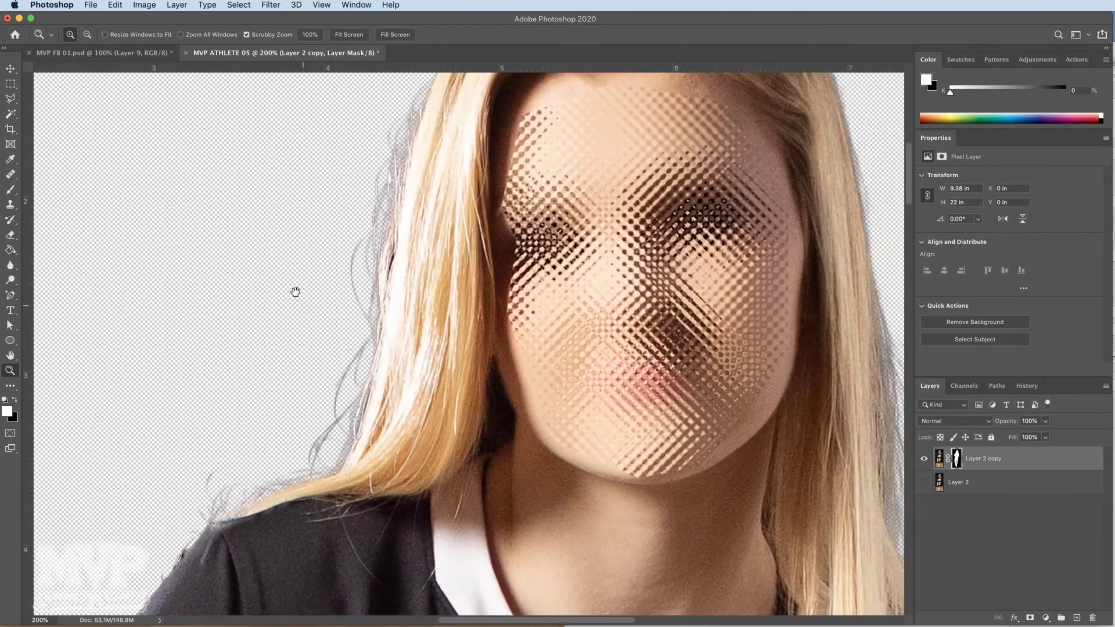
{"action": "left_click_drag", "start_coordinate": [571, 421], "coordinate": [322, 202]}
{"action": "left_click_drag", "start_coordinate": [496, 355], "coordinate": [386, 292]}
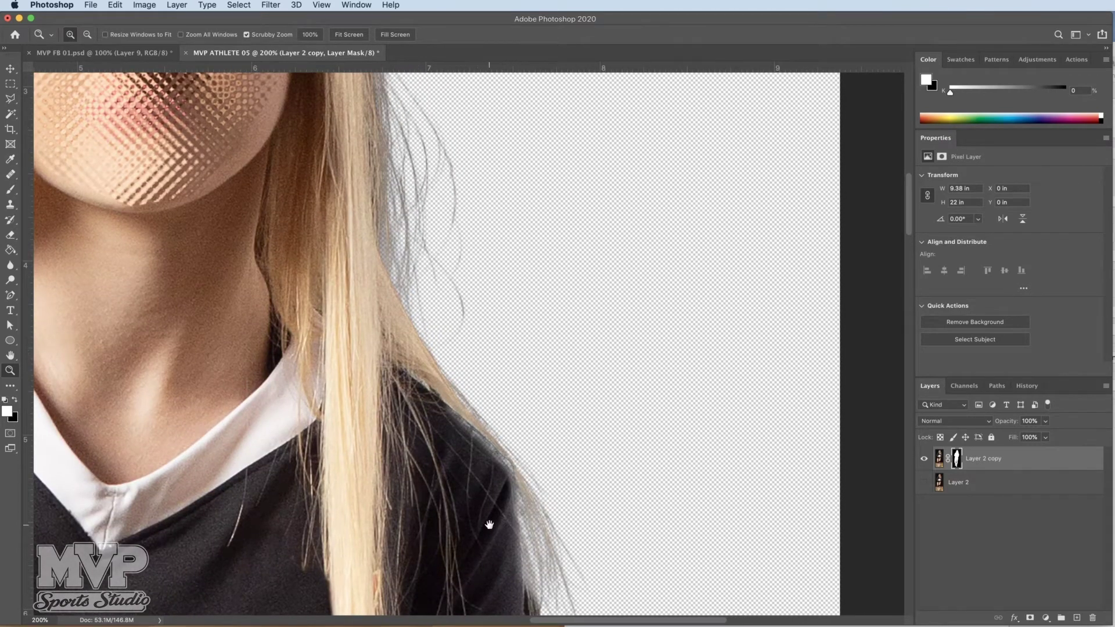
Step: Examine the mask edge down the right side of the player, from the sleeve and shorts to the legs and shoes
{"action": "left_click_drag", "start_coordinate": [491, 523], "coordinate": [468, 315]}
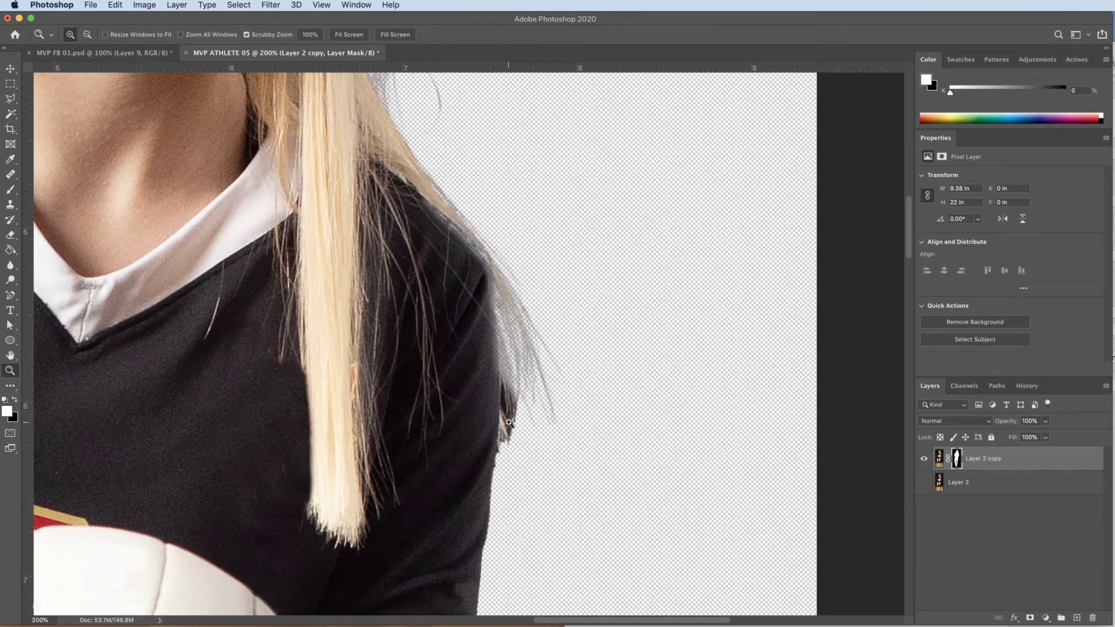
{"action": "left_click_drag", "start_coordinate": [435, 523], "coordinate": [472, 224]}
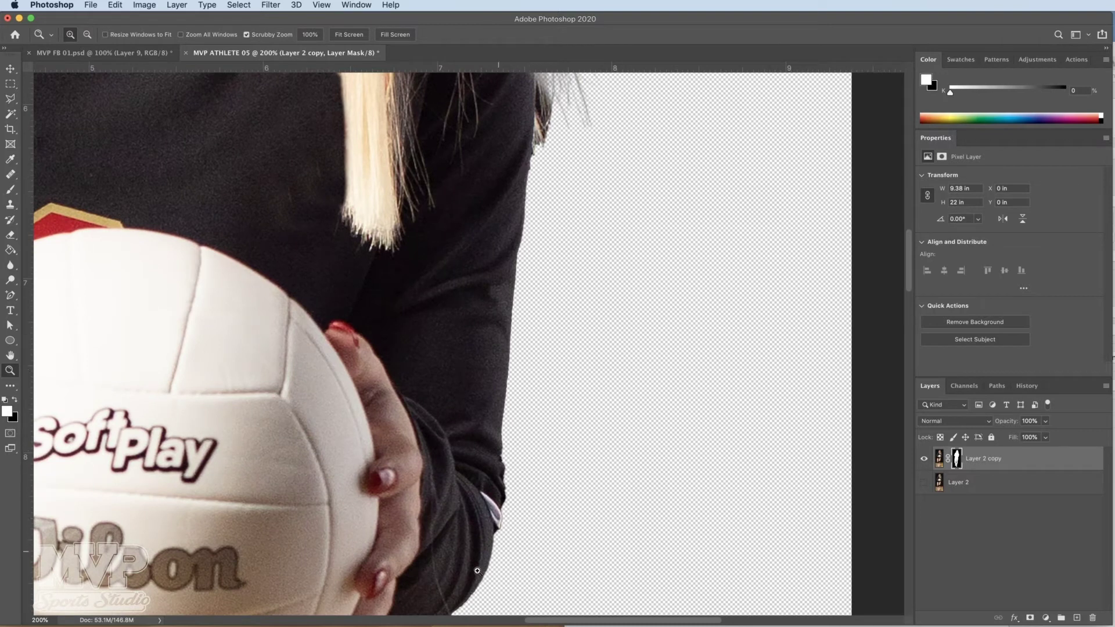
{"action": "left_click_drag", "start_coordinate": [472, 571], "coordinate": [505, 231]}
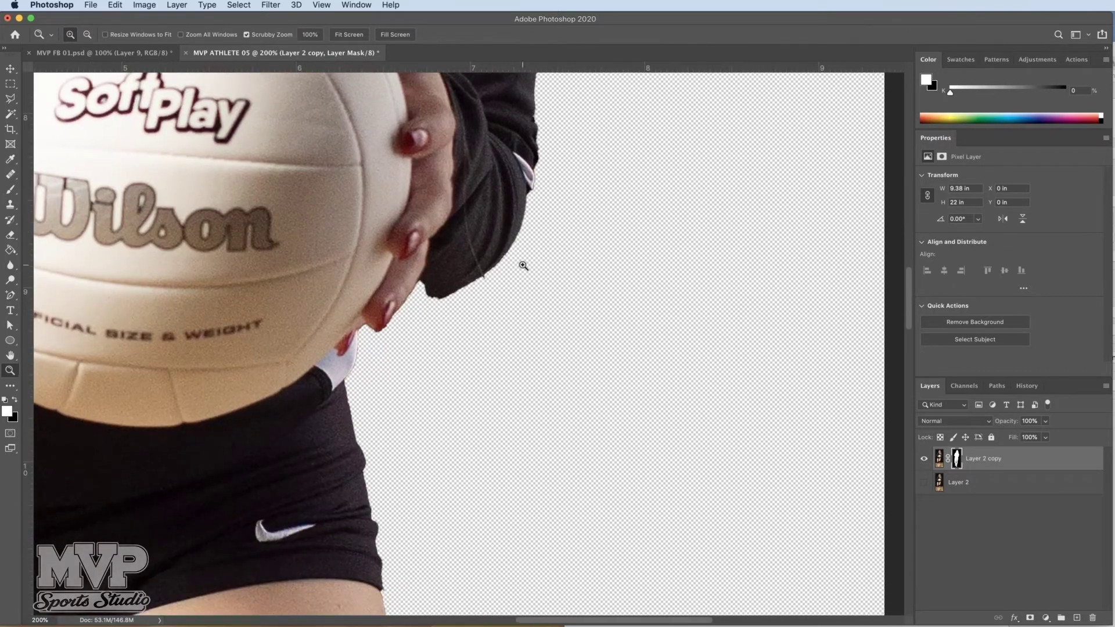
{"action": "left_click_drag", "start_coordinate": [383, 552], "coordinate": [366, 169]}
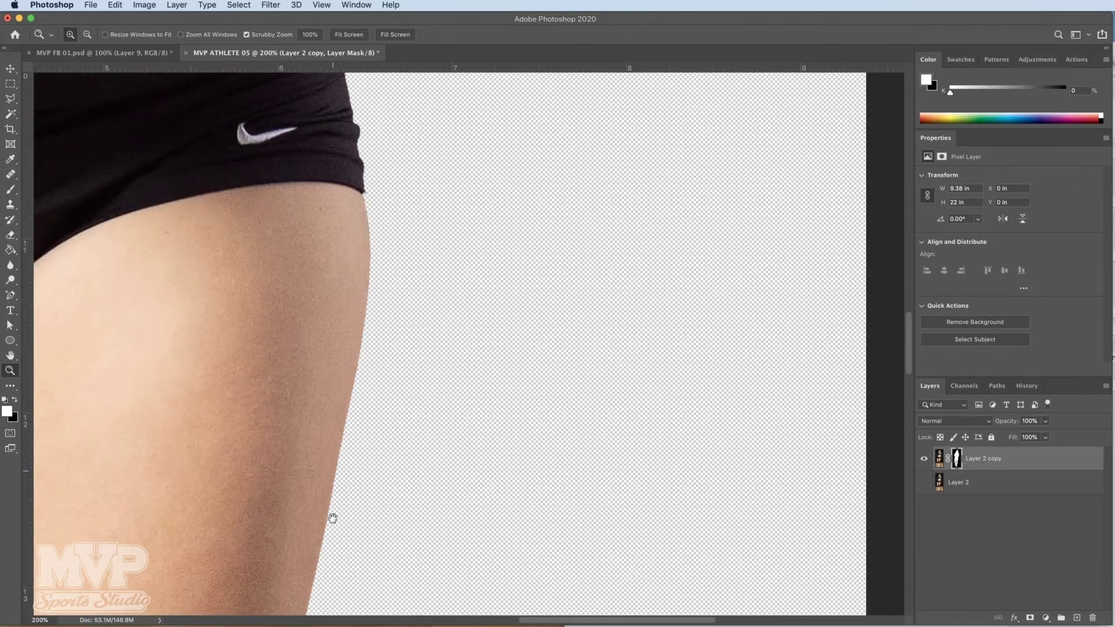
{"action": "left_click_drag", "start_coordinate": [330, 515], "coordinate": [476, 115]}
{"action": "left_click_drag", "start_coordinate": [401, 403], "coordinate": [460, 155]}
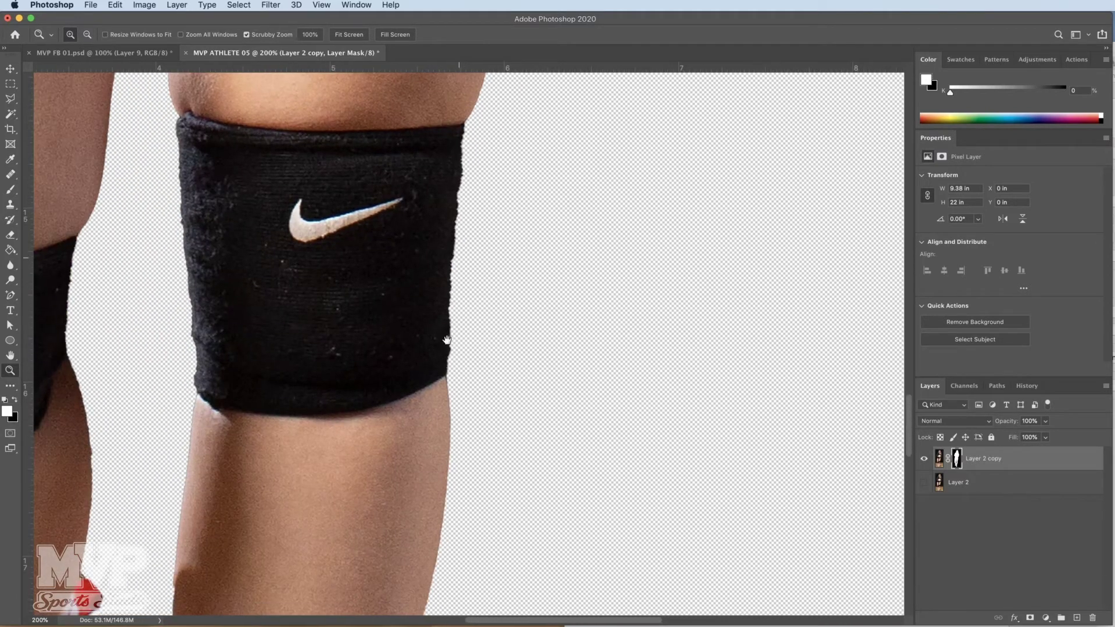
{"action": "left_click_drag", "start_coordinate": [431, 428], "coordinate": [548, 212]}
{"action": "left_click_drag", "start_coordinate": [475, 354], "coordinate": [574, 169]}
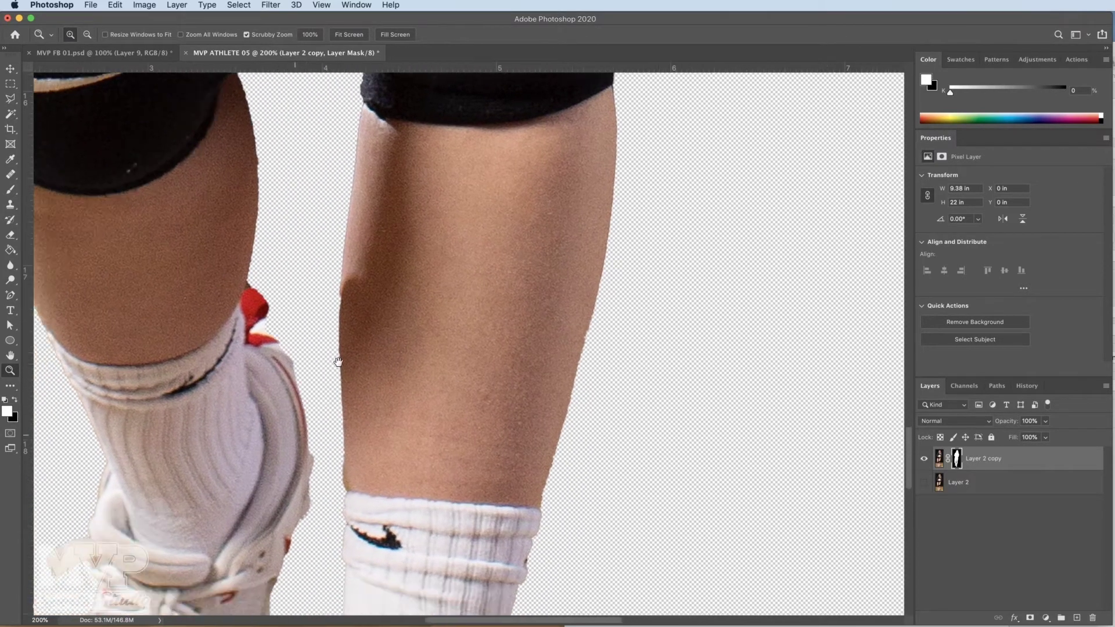
{"action": "left_click_drag", "start_coordinate": [294, 438], "coordinate": [410, 191]}
{"action": "scroll", "coordinate": [410, 191], "scroll_direction": "up", "scroll_amount": 5}
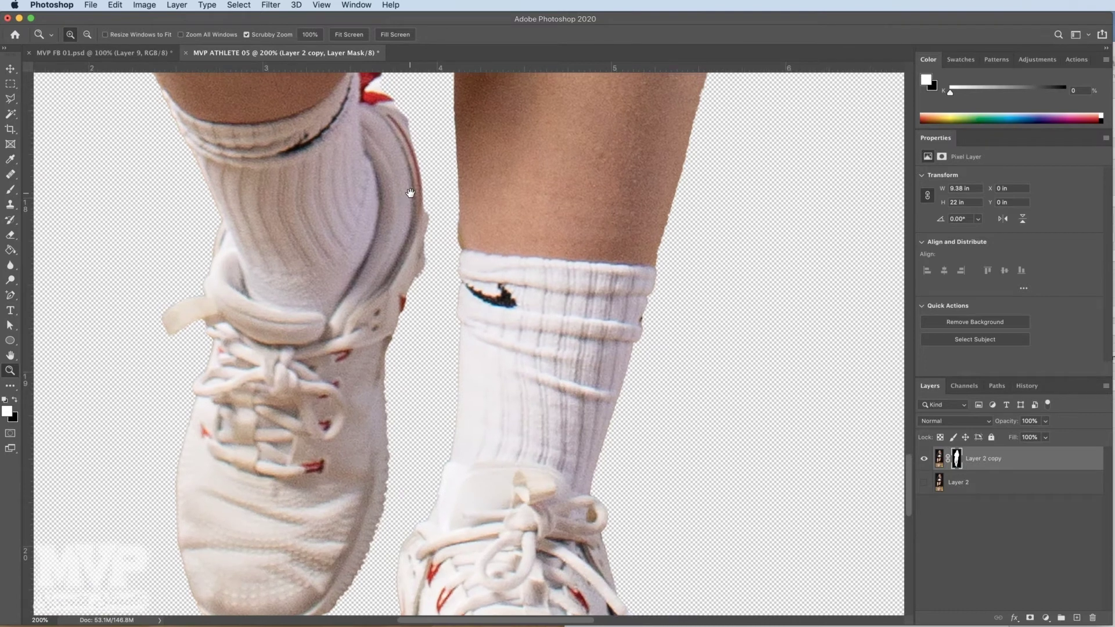
Step: Examine the mask edge back up the left side of the player, from the knee pad past the waist and sleeve to the hair
{"action": "scroll", "coordinate": [344, 166], "scroll_direction": "up", "scroll_amount": 10}
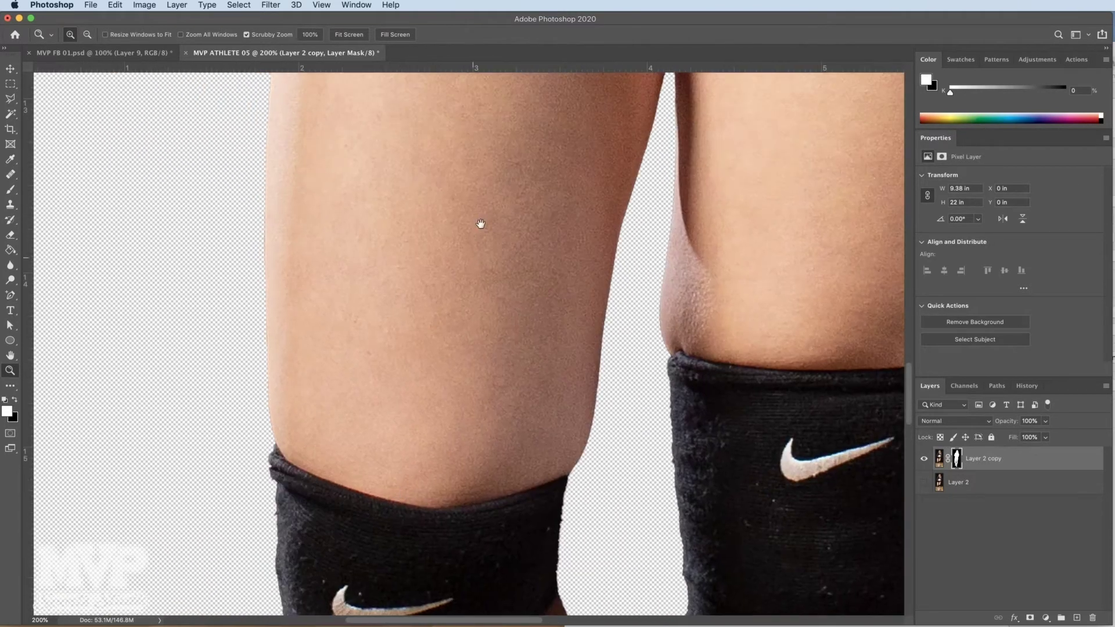
{"action": "left_click_drag", "start_coordinate": [481, 224], "coordinate": [423, 530]}
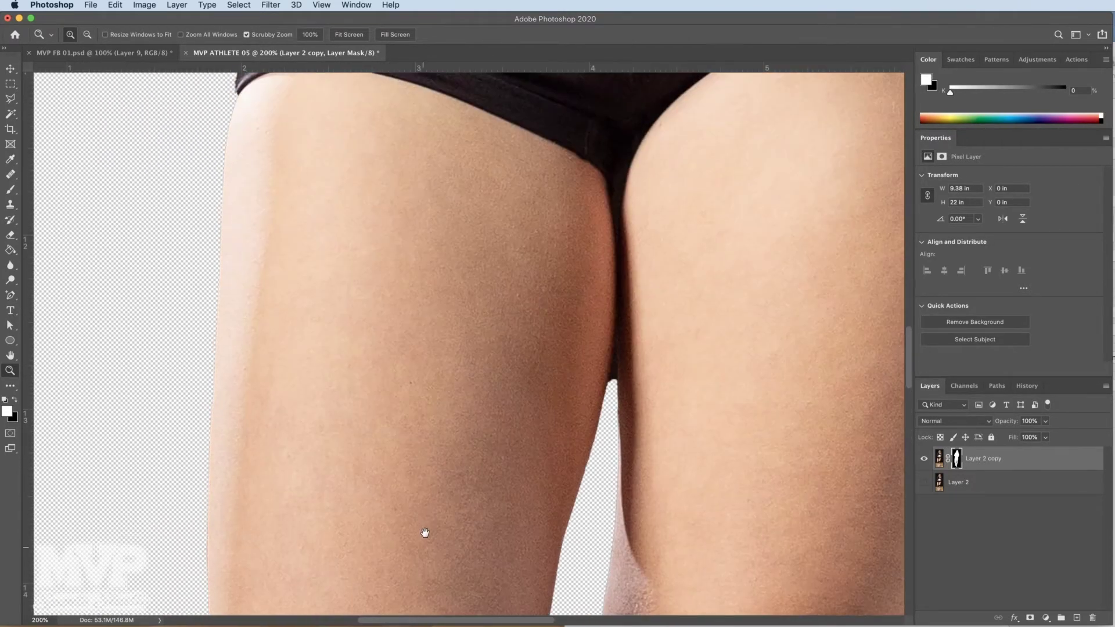
{"action": "left_click_drag", "start_coordinate": [443, 249], "coordinate": [435, 517]}
{"action": "left_click_drag", "start_coordinate": [347, 182], "coordinate": [375, 450]}
{"action": "left_click_drag", "start_coordinate": [381, 133], "coordinate": [385, 174]}
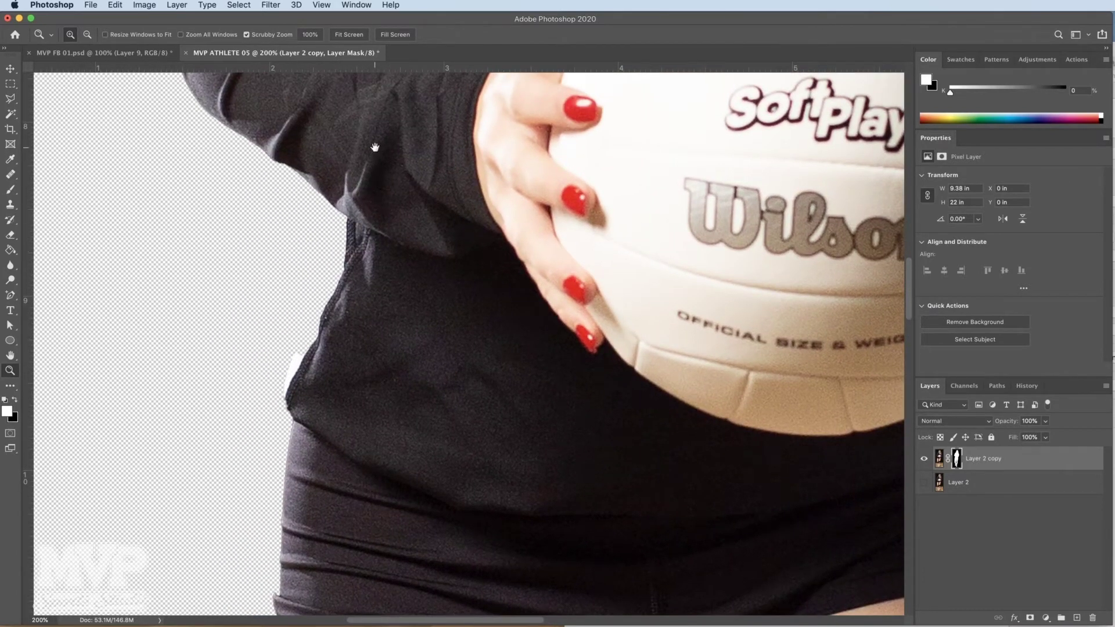
{"action": "left_click_drag", "start_coordinate": [375, 147], "coordinate": [373, 455]}
{"action": "left_click_drag", "start_coordinate": [343, 194], "coordinate": [345, 517]}
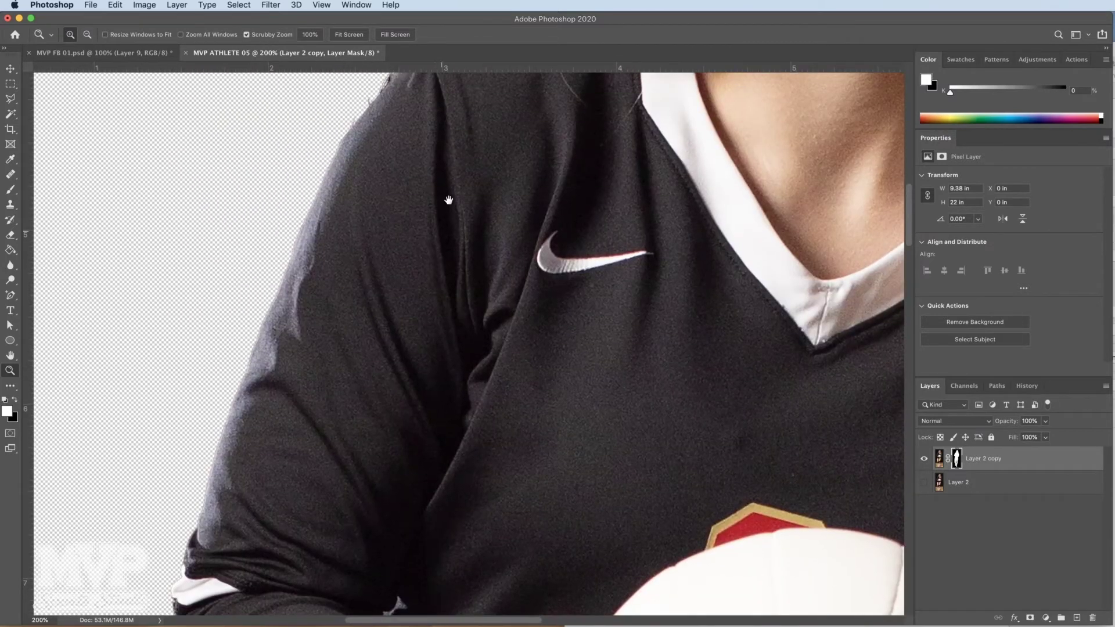
{"action": "left_click_drag", "start_coordinate": [448, 200], "coordinate": [361, 435]}
{"action": "left_click_drag", "start_coordinate": [422, 282], "coordinate": [368, 505]}
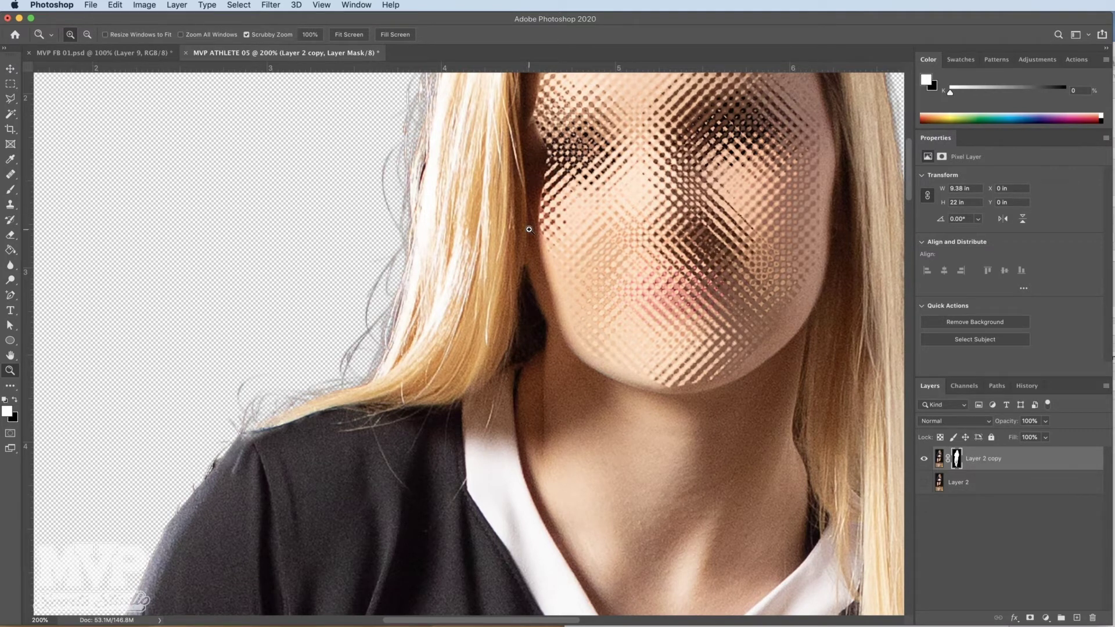
Step: Set the foreground colour to black and load the Soft Round brush at 0% hardness for the hair right of the face
{"action": "left_click_drag", "start_coordinate": [545, 198], "coordinate": [231, 348]}
{"action": "left_click_drag", "start_coordinate": [437, 423], "coordinate": [261, 259]}
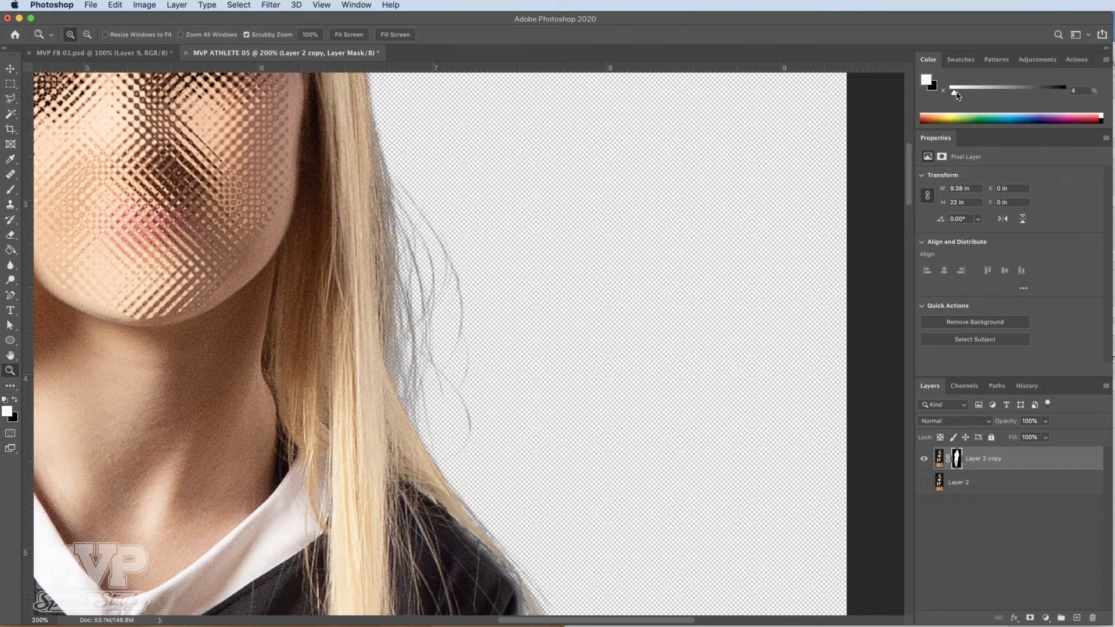
{"action": "left_click_drag", "start_coordinate": [957, 95], "coordinate": [1071, 95]}
{"action": "key", "text": "b"}
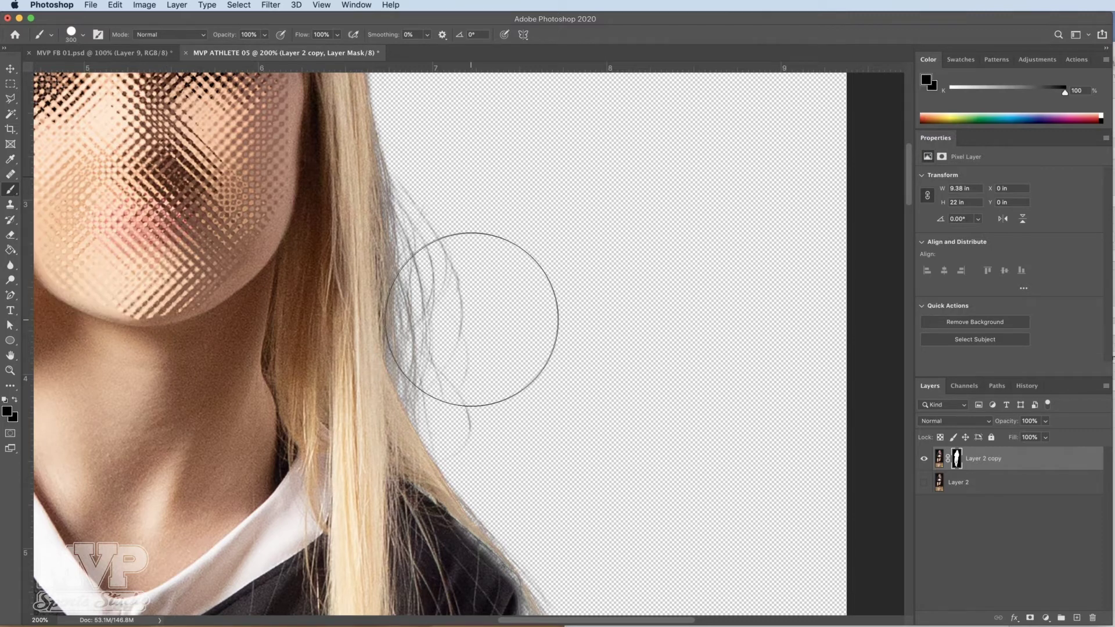
{"action": "right_click", "coordinate": [407, 303]}
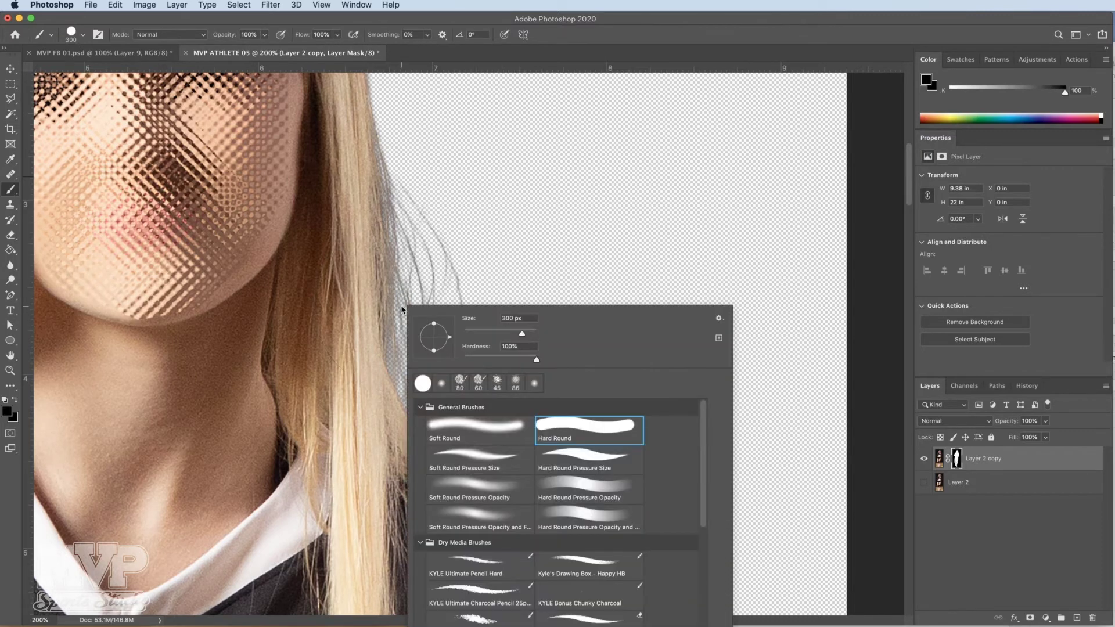
{"action": "left_click", "coordinate": [489, 427]}
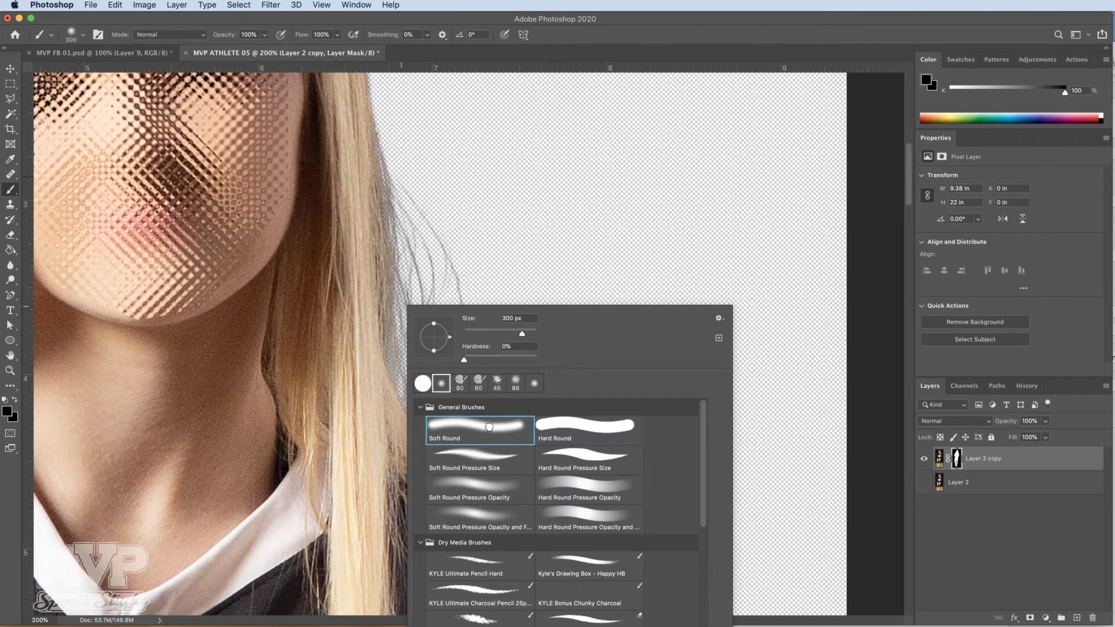
{"action": "left_click", "coordinate": [440, 252]}
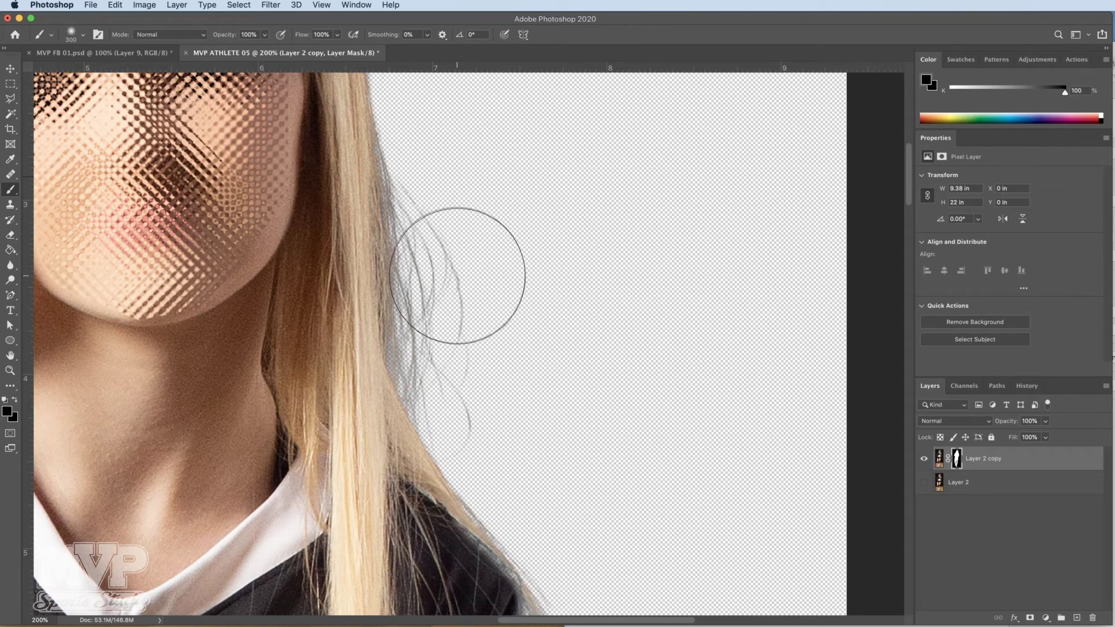
Step: Paint black on the layer mask over the stray hairs right of the face, reducing the brush to 125 px and then 80 px
{"action": "key", "text": "bracketleft"}
{"action": "key", "text": "bracketleft"}
{"action": "key", "text": "bracketleft"}
{"action": "key", "text": "bracketleft"}
{"action": "key", "text": "bracketleft"}
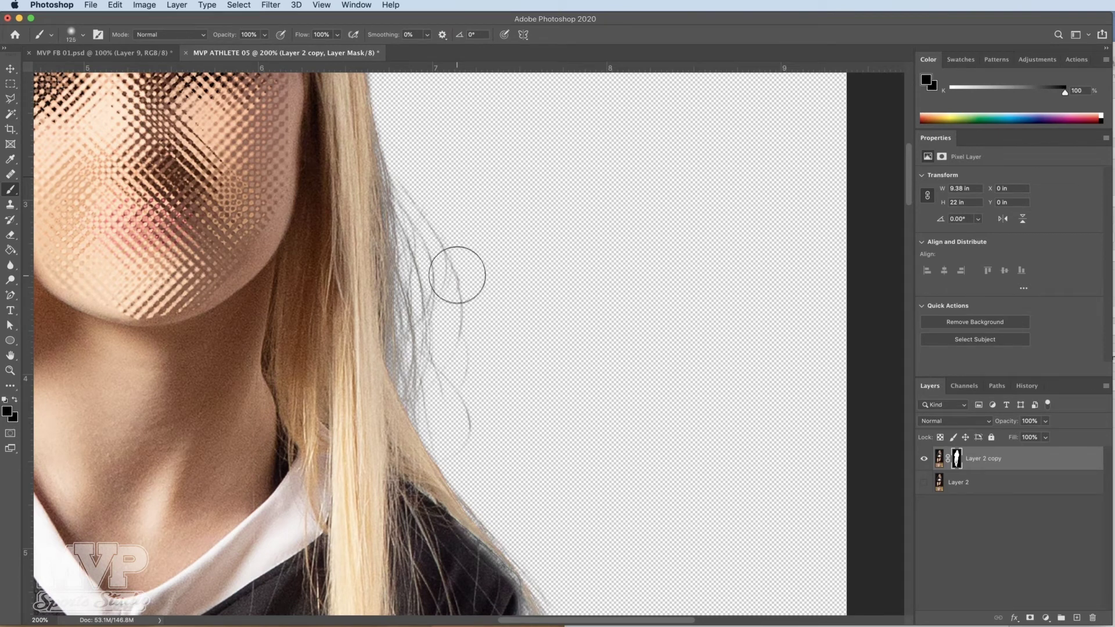
{"action": "mouse_move", "coordinate": [458, 267]}
{"action": "left_mouse_down"}
{"action": "mouse_move", "coordinate": [475, 422]}
{"action": "mouse_move", "coordinate": [445, 332]}
{"action": "mouse_move", "coordinate": [426, 154]}
{"action": "left_mouse_up"}
{"action": "key", "text": "bracketleft"}
{"action": "key", "text": "bracketleft"}
{"action": "key", "text": "bracketleft"}
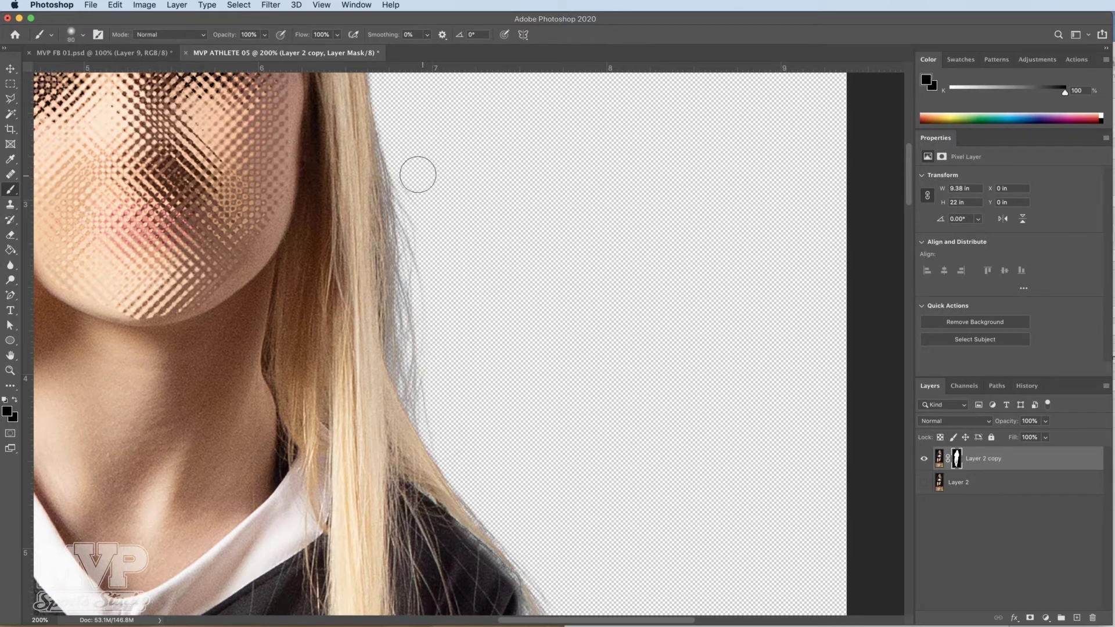
{"action": "mouse_move", "coordinate": [417, 239]}
{"action": "left_mouse_down"}
{"action": "mouse_move", "coordinate": [428, 364]}
{"action": "mouse_move", "coordinate": [464, 431]}
{"action": "left_mouse_up"}
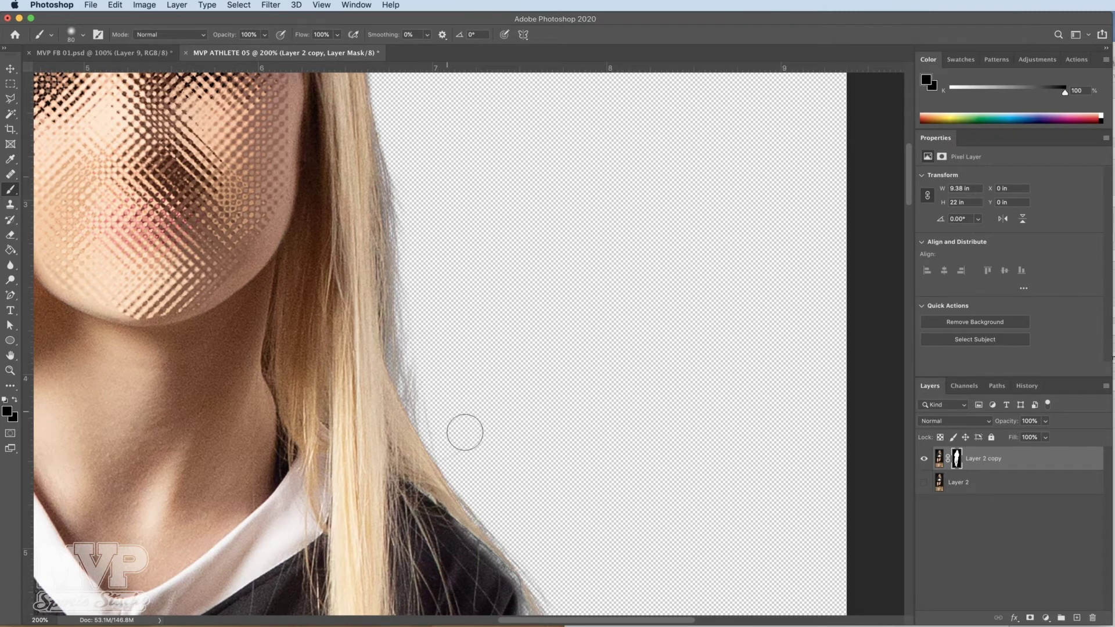
Step: Try painting out the loose hair along the right shoulder with the soft 80 px brush, and undo the mask strokes
{"action": "scroll", "coordinate": [491, 338], "scroll_direction": "up", "scroll_amount": 5}
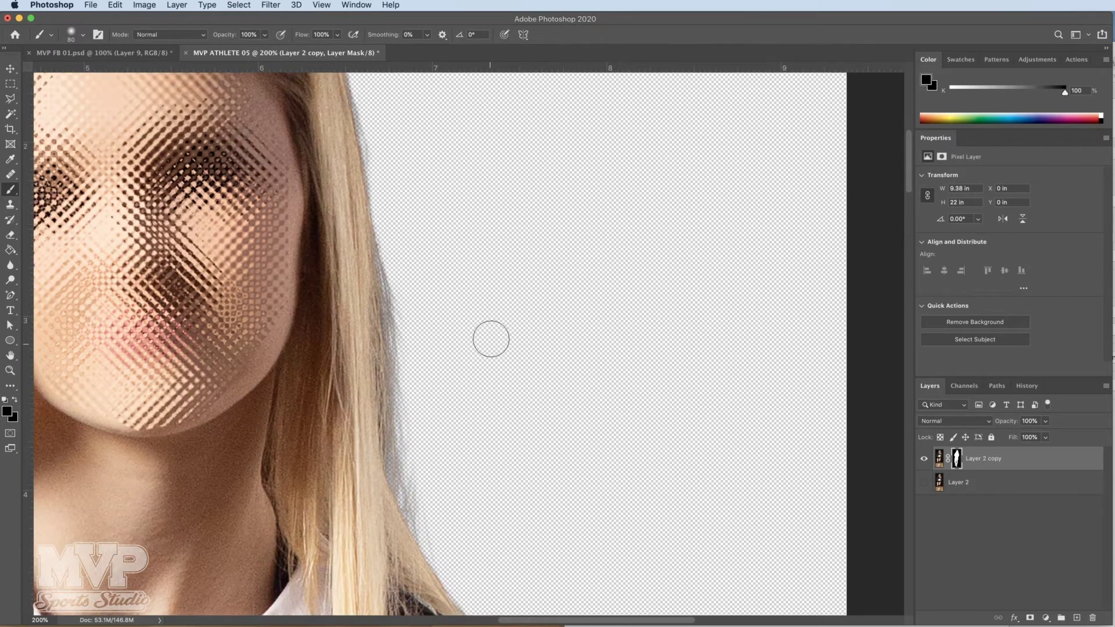
{"action": "scroll", "coordinate": [490, 339], "scroll_direction": "down", "scroll_amount": 10}
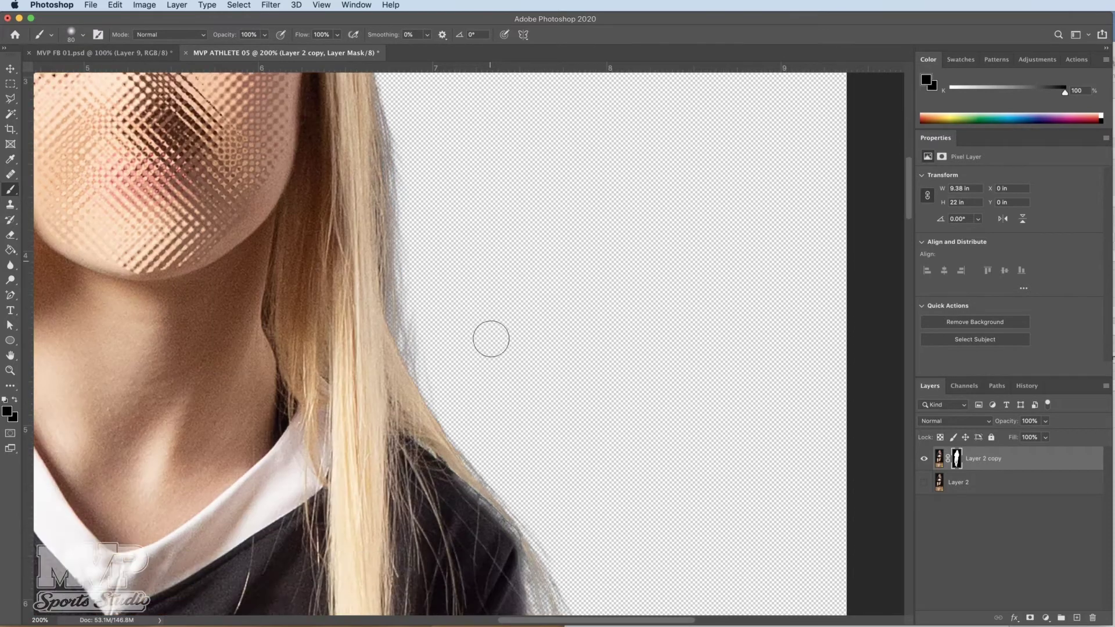
{"action": "scroll", "coordinate": [494, 336], "scroll_direction": "down", "scroll_amount": 1}
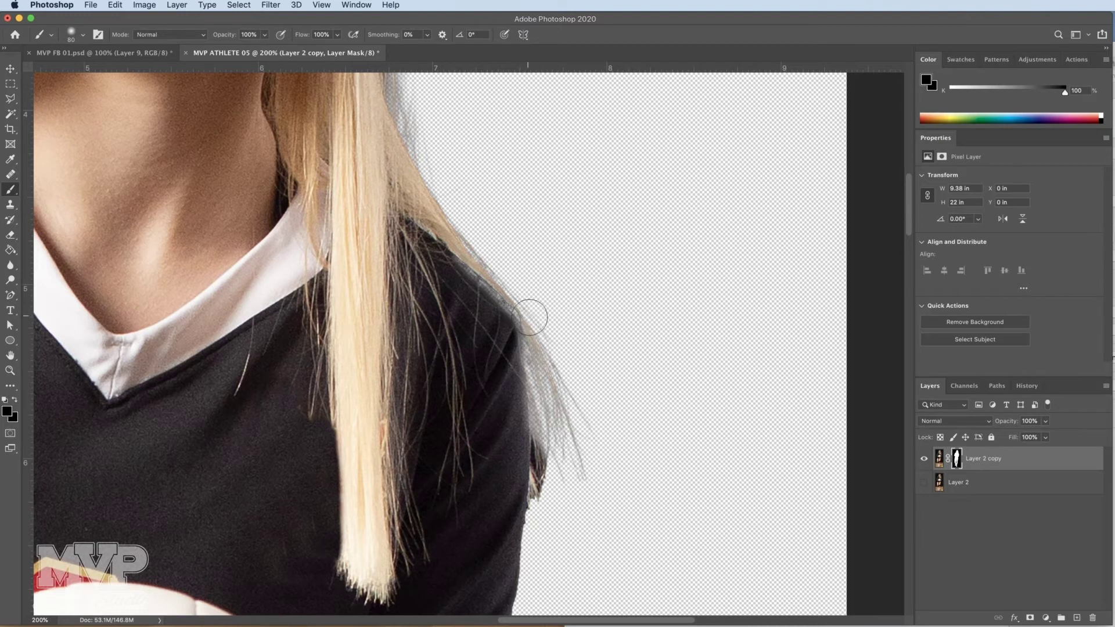
{"action": "mouse_move", "coordinate": [529, 317]}
{"action": "left_mouse_down"}
{"action": "mouse_move", "coordinate": [556, 464]}
{"action": "mouse_move", "coordinate": [562, 360]}
{"action": "mouse_move", "coordinate": [578, 473]}
{"action": "mouse_move", "coordinate": [557, 438]}
{"action": "mouse_move", "coordinate": [543, 502]}
{"action": "mouse_move", "coordinate": [539, 439]}
{"action": "left_mouse_up"}
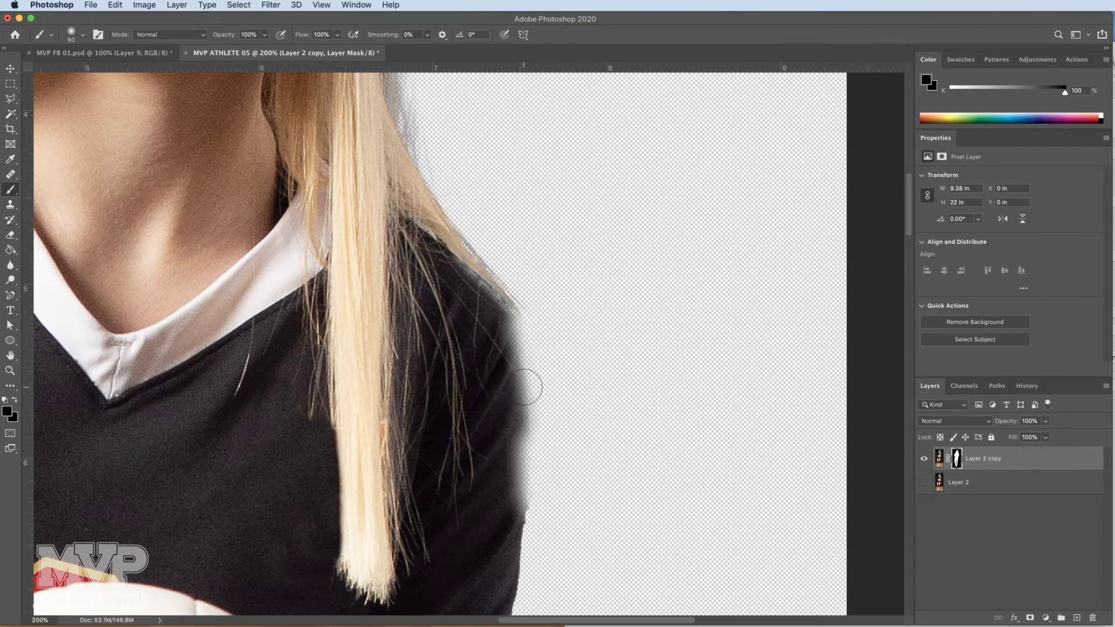
{"action": "key", "text": "super+z"}
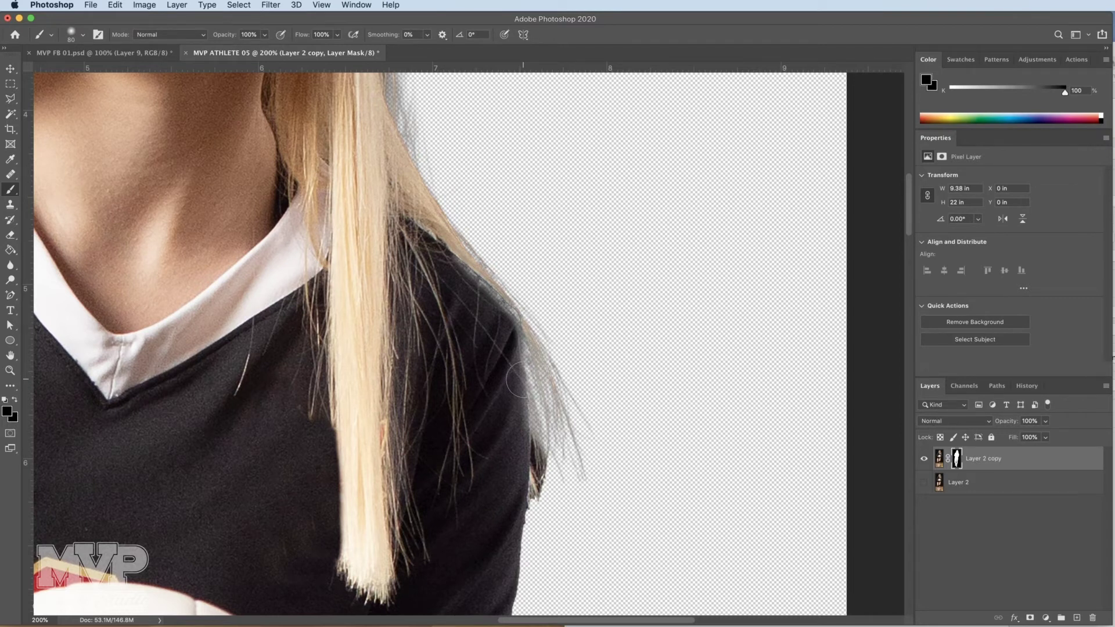
Step: Switch the brush to the Hard Round preset at 100% hardness, keeping the 80 px size
{"action": "right_click", "coordinate": [520, 381]}
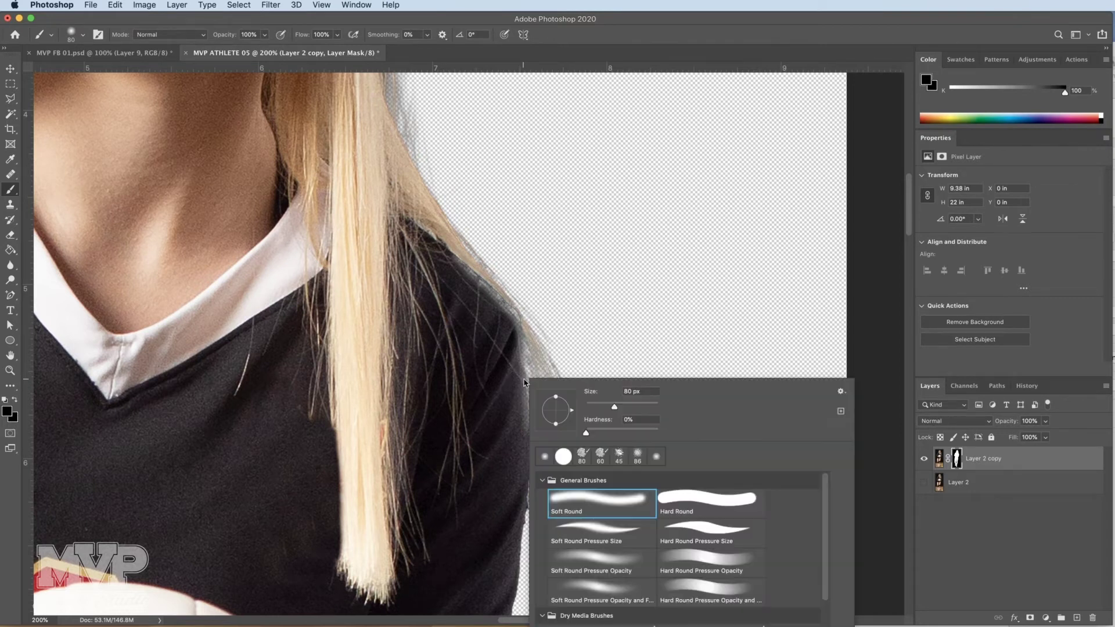
{"action": "left_click", "coordinate": [683, 503]}
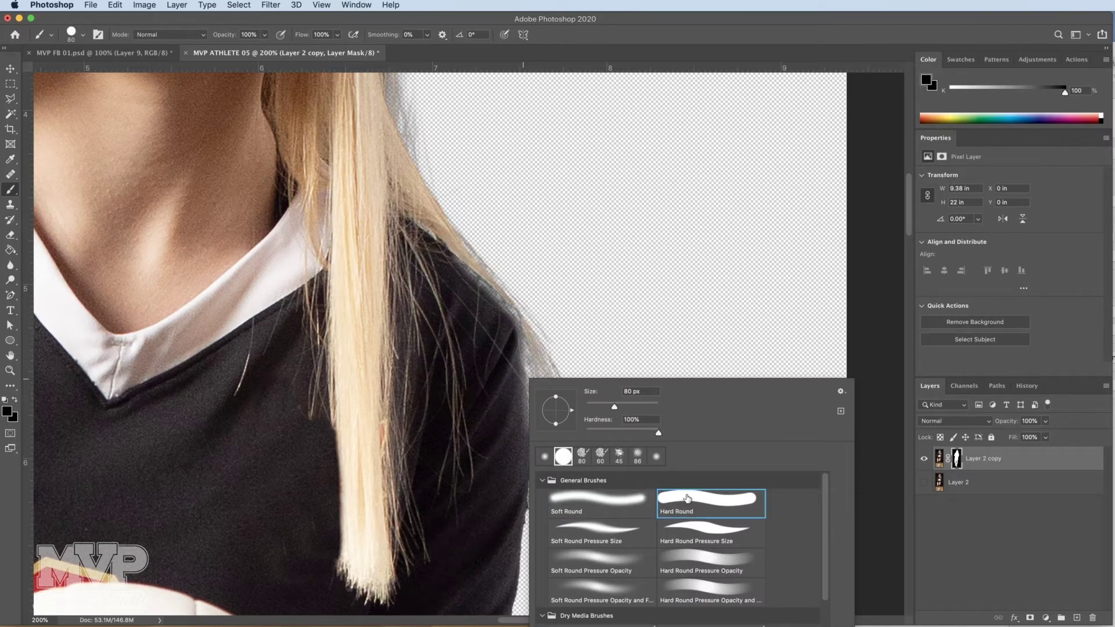
{"action": "key", "text": "Return"}
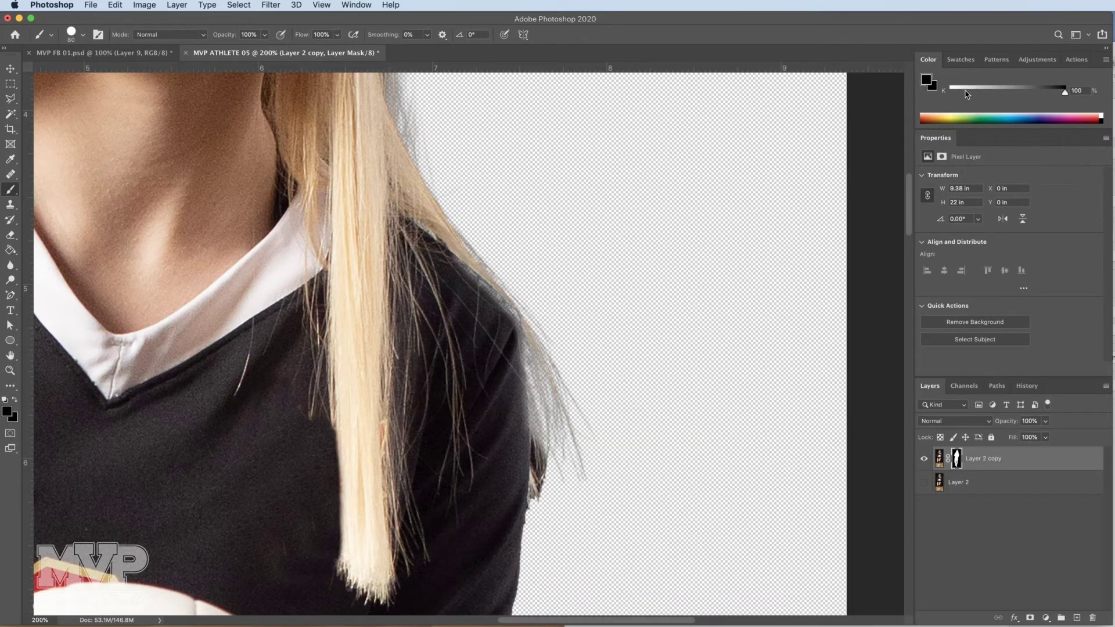
Step: With the hard 80 px brush, paint the mask white inside the right shoulder and black over the loose hair outside its edge
{"action": "left_click_drag", "start_coordinate": [967, 95], "coordinate": [947, 93]}
{"action": "mouse_move", "coordinate": [427, 265]}
{"action": "left_mouse_down"}
{"action": "mouse_move", "coordinate": [490, 317]}
{"action": "mouse_move", "coordinate": [490, 410]}
{"action": "mouse_move", "coordinate": [506, 430]}
{"action": "mouse_move", "coordinate": [495, 485]}
{"action": "left_mouse_up"}
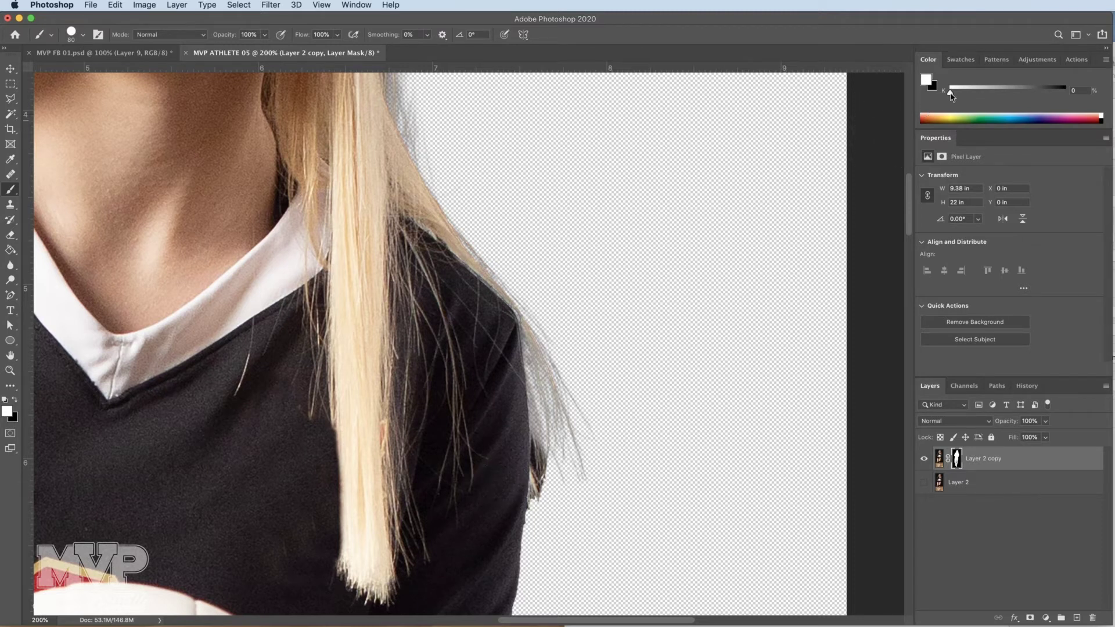
{"action": "left_click_drag", "start_coordinate": [952, 93], "coordinate": [1065, 93]}
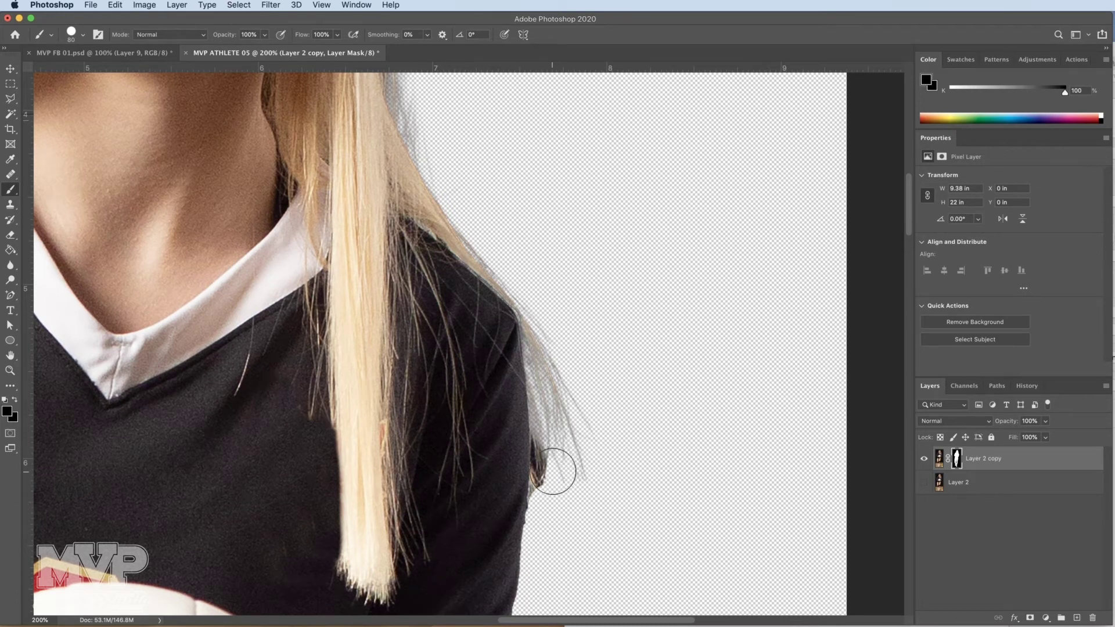
{"action": "left_click_drag", "start_coordinate": [552, 471], "coordinate": [545, 348]}
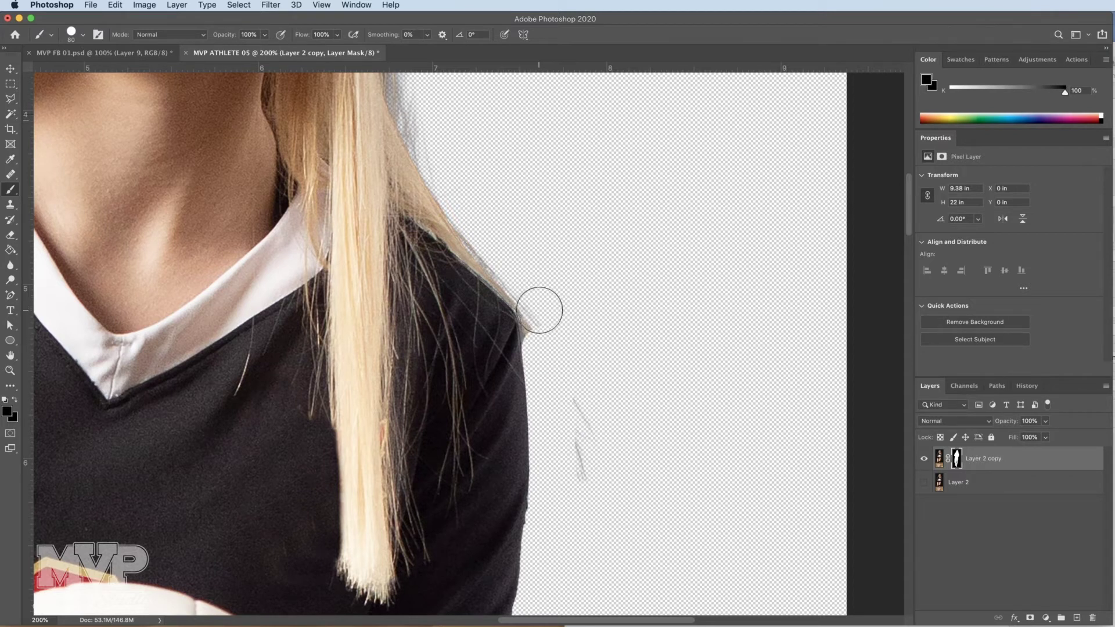
{"action": "left_click_drag", "start_coordinate": [539, 310], "coordinate": [509, 257]}
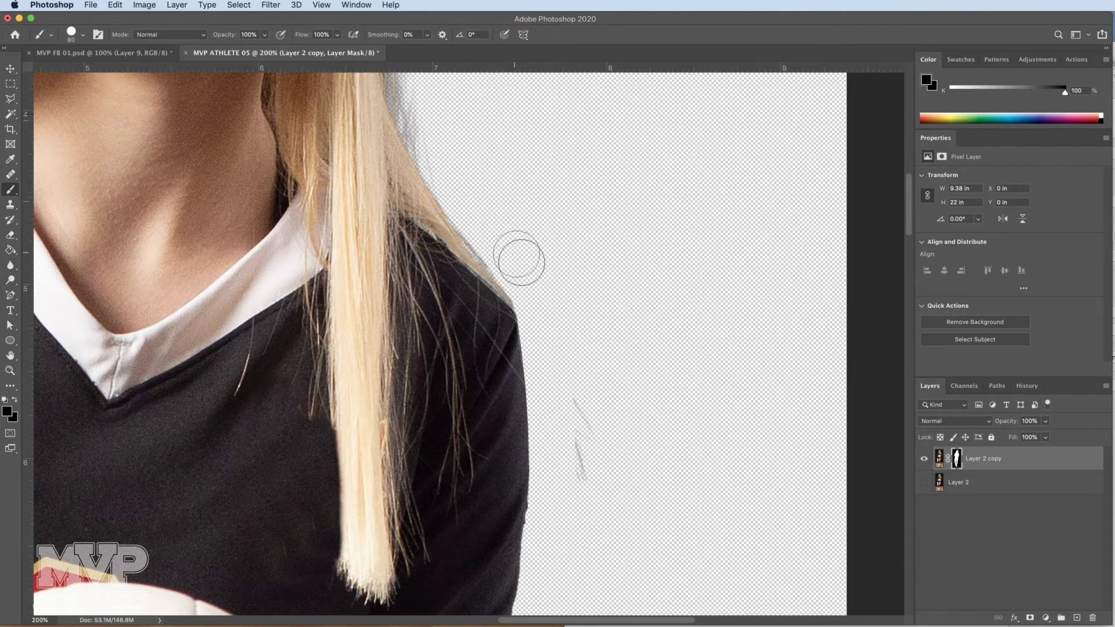
{"action": "mouse_move", "coordinate": [537, 311]}
{"action": "left_mouse_down"}
{"action": "mouse_move", "coordinate": [595, 399]}
{"action": "mouse_move", "coordinate": [582, 408]}
{"action": "mouse_move", "coordinate": [586, 478]}
{"action": "left_mouse_up"}
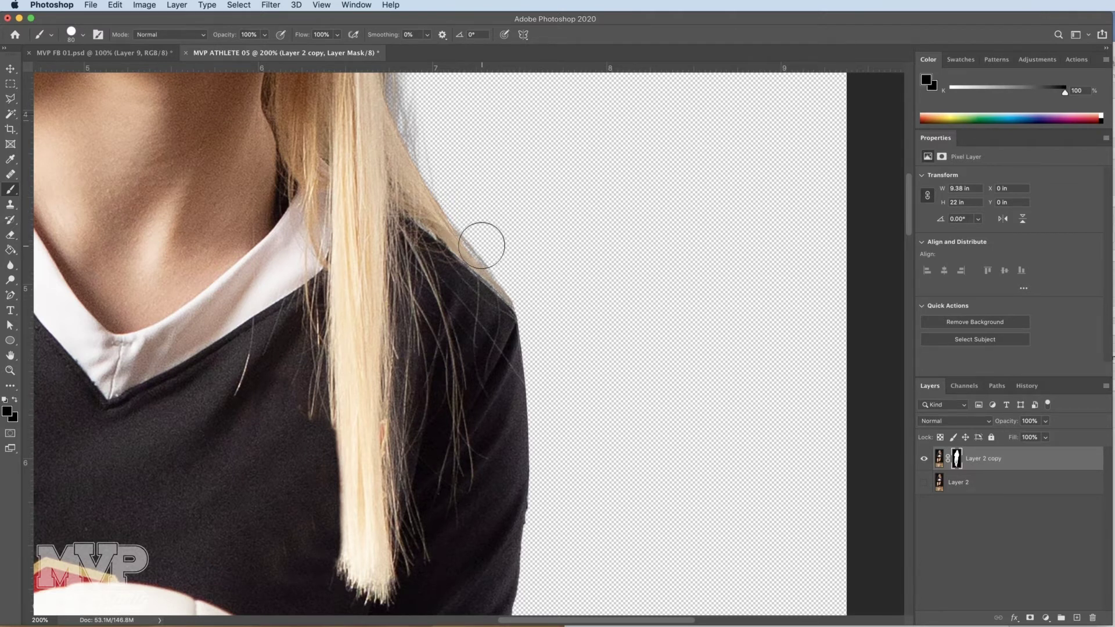
Step: Set the foreground colour to white and load the Soft Round brush at 0% hardness for the top of the head
{"action": "key", "text": "space"}
{"action": "left_click_drag", "start_coordinate": [450, 220], "coordinate": [514, 378]}
{"action": "left_click_drag", "start_coordinate": [484, 251], "coordinate": [543, 474]}
{"action": "left_click_drag", "start_coordinate": [453, 140], "coordinate": [565, 399]}
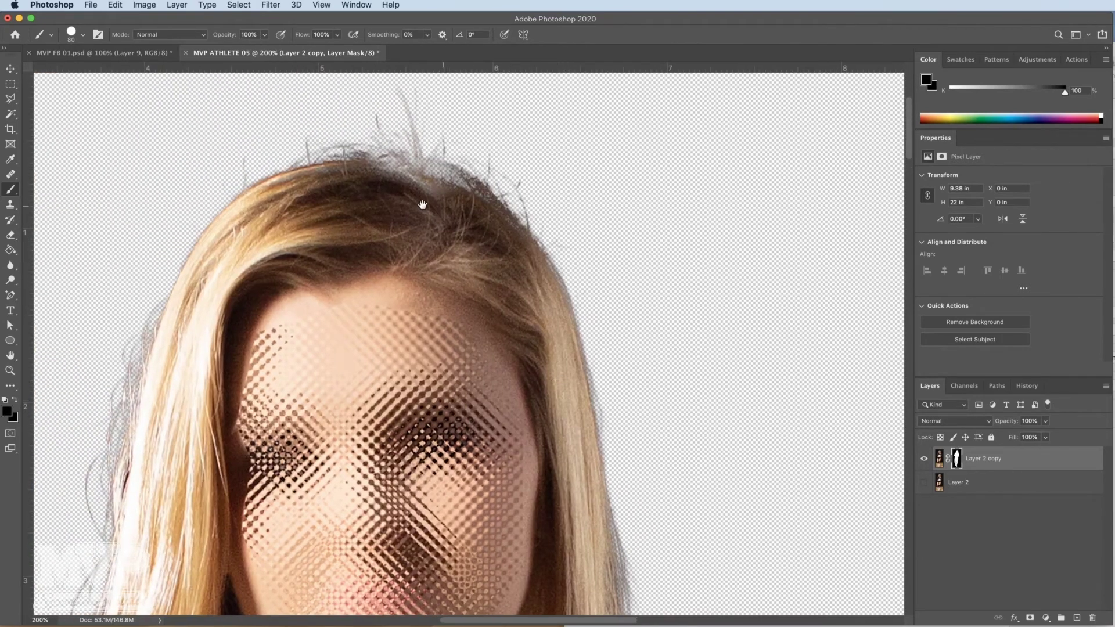
{"action": "left_click_drag", "start_coordinate": [422, 205], "coordinate": [528, 303]}
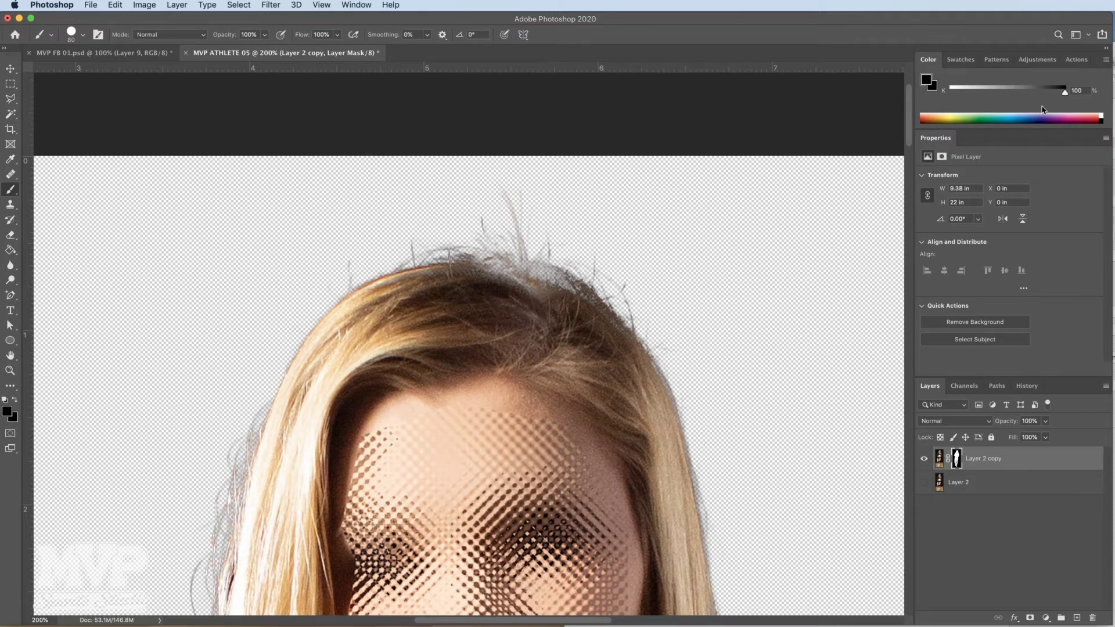
{"action": "left_click_drag", "start_coordinate": [1064, 92], "coordinate": [956, 93]}
{"action": "right_click", "coordinate": [540, 311]}
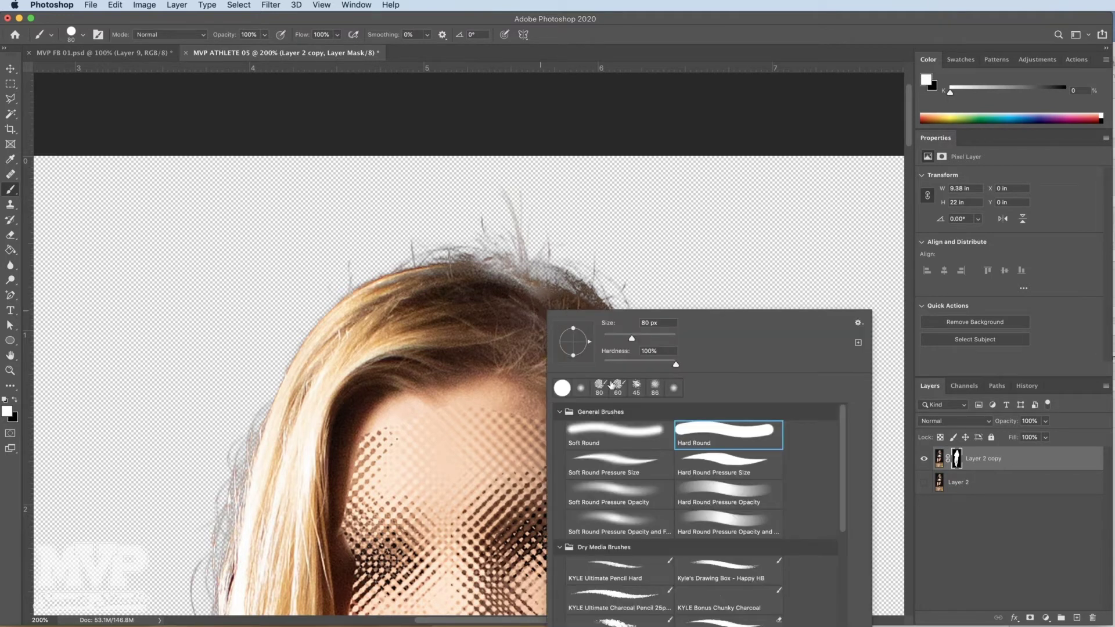
{"action": "left_click", "coordinate": [619, 434]}
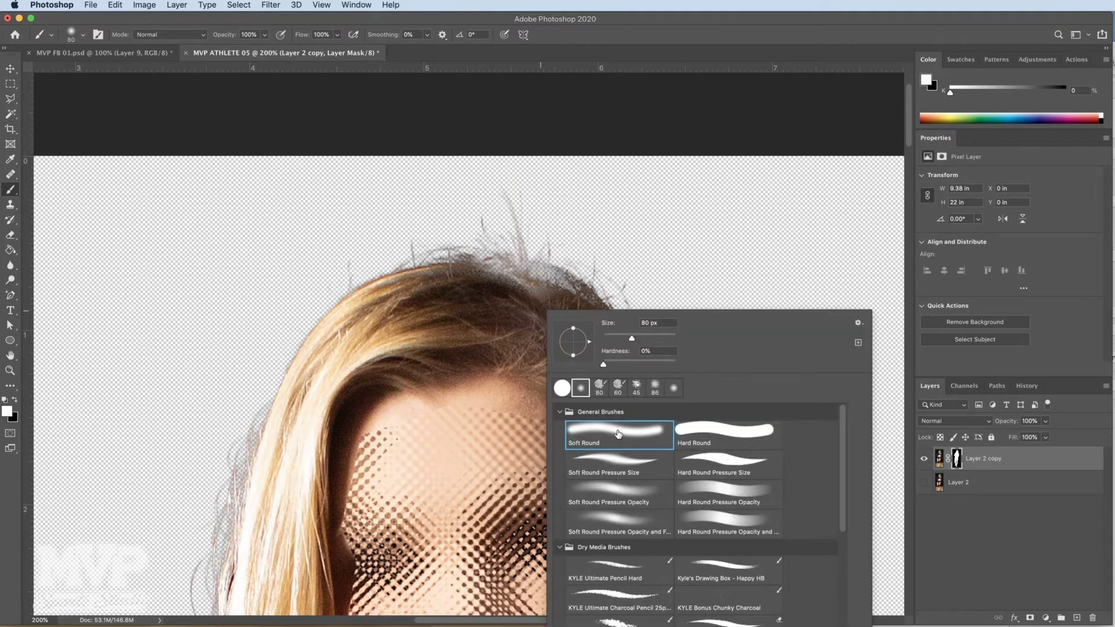
{"action": "left_click", "coordinate": [499, 295]}
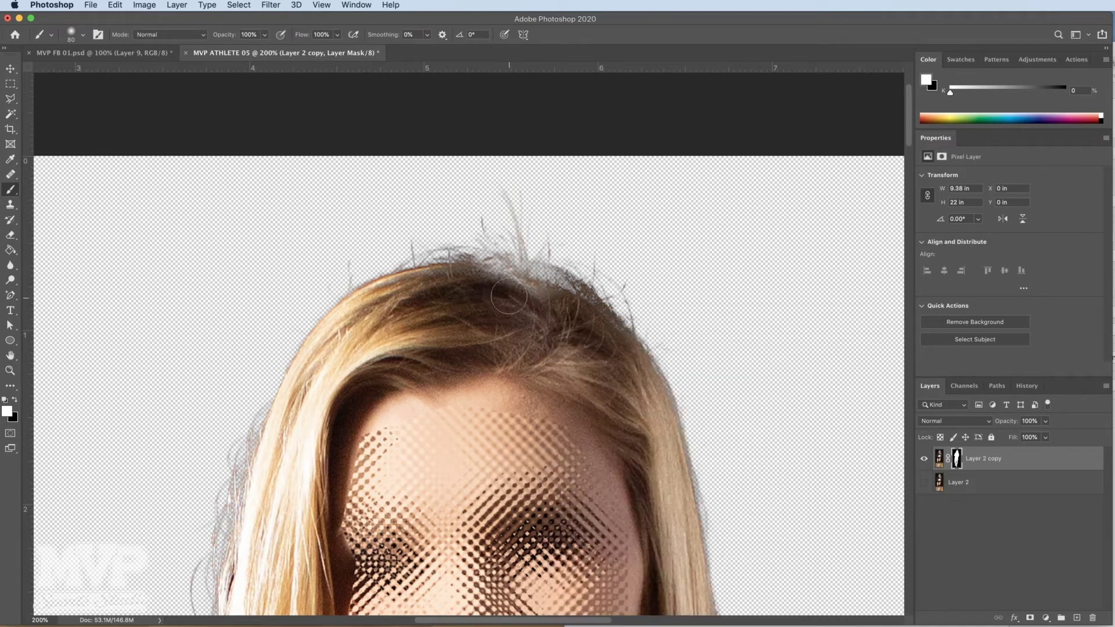
Step: Reduce the brush to 45 px and paint white on the mask to restore the faded hair at the crown
{"action": "key", "text": "bracketleft"}
{"action": "key", "text": "bracketleft"}
{"action": "key", "text": "bracketleft"}
{"action": "key", "text": "bracketleft"}
{"action": "left_click", "coordinate": [495, 280]}
{"action": "left_click_drag", "start_coordinate": [529, 289], "coordinate": [566, 306]}
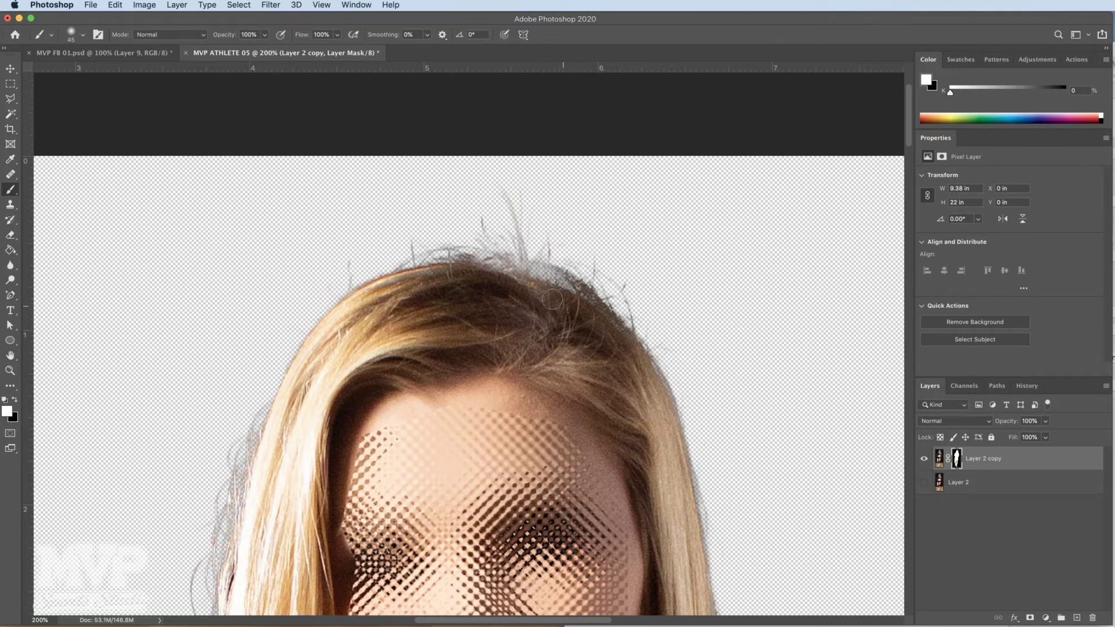
{"action": "mouse_move", "coordinate": [487, 277]}
{"action": "left_mouse_down"}
{"action": "mouse_move", "coordinate": [439, 286]}
{"action": "mouse_move", "coordinate": [528, 288]}
{"action": "left_mouse_up"}
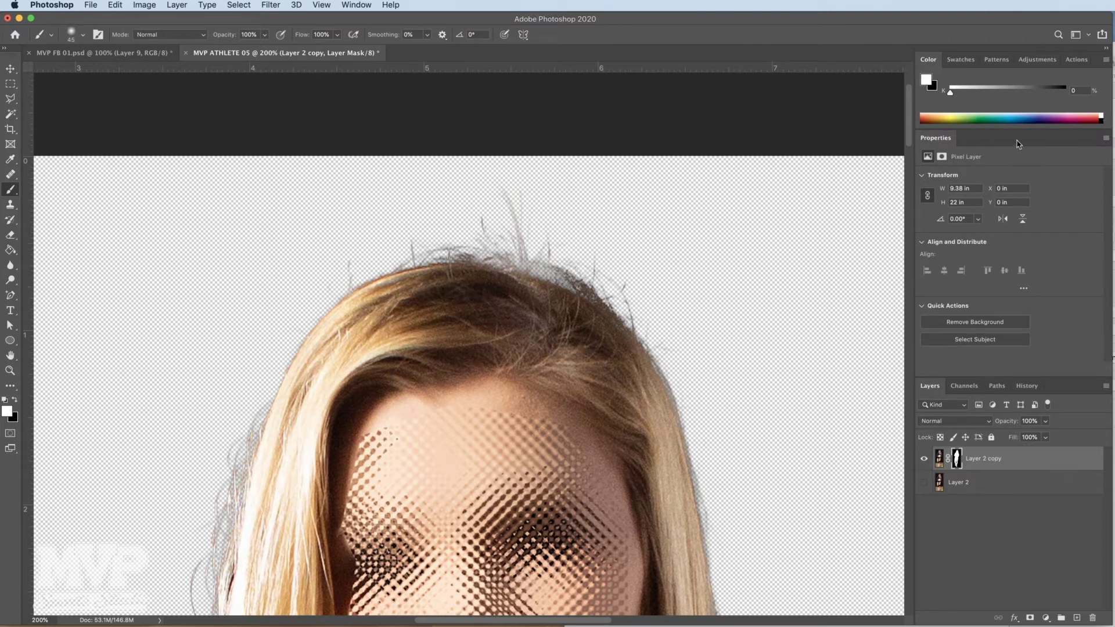
Step: Paint black on the mask over the flyaway hairs above the crown and along the upper right of the head
{"action": "left_click_drag", "start_coordinate": [950, 92], "coordinate": [1071, 92]}
{"action": "mouse_move", "coordinate": [495, 199]}
{"action": "left_mouse_down"}
{"action": "mouse_move", "coordinate": [477, 189]}
{"action": "mouse_move", "coordinate": [525, 223]}
{"action": "left_mouse_up"}
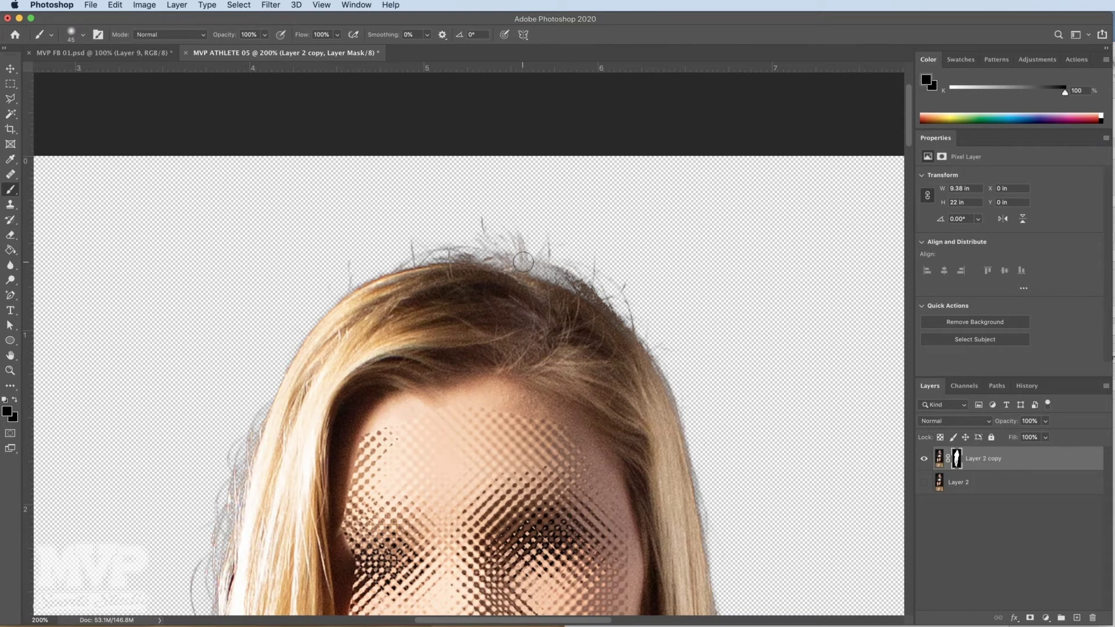
{"action": "mouse_move", "coordinate": [522, 262]}
{"action": "left_mouse_down"}
{"action": "mouse_move", "coordinate": [661, 320]}
{"action": "mouse_move", "coordinate": [630, 284]}
{"action": "mouse_move", "coordinate": [537, 234]}
{"action": "left_mouse_up"}
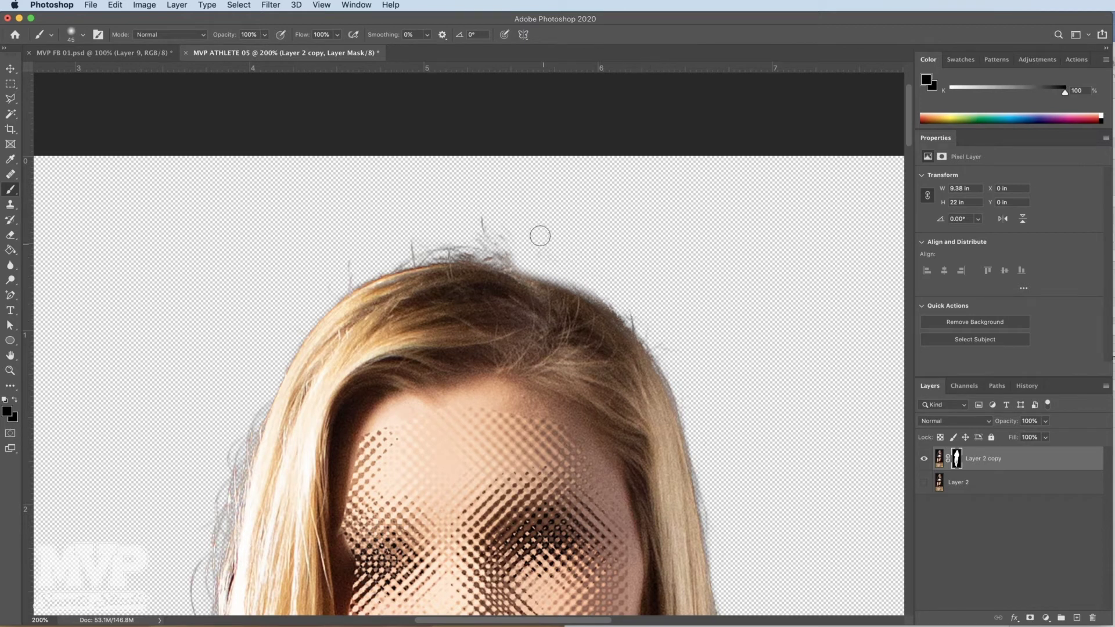
{"action": "left_click_drag", "start_coordinate": [650, 316], "coordinate": [676, 347]}
{"action": "left_click_drag", "start_coordinate": [517, 259], "coordinate": [422, 248]}
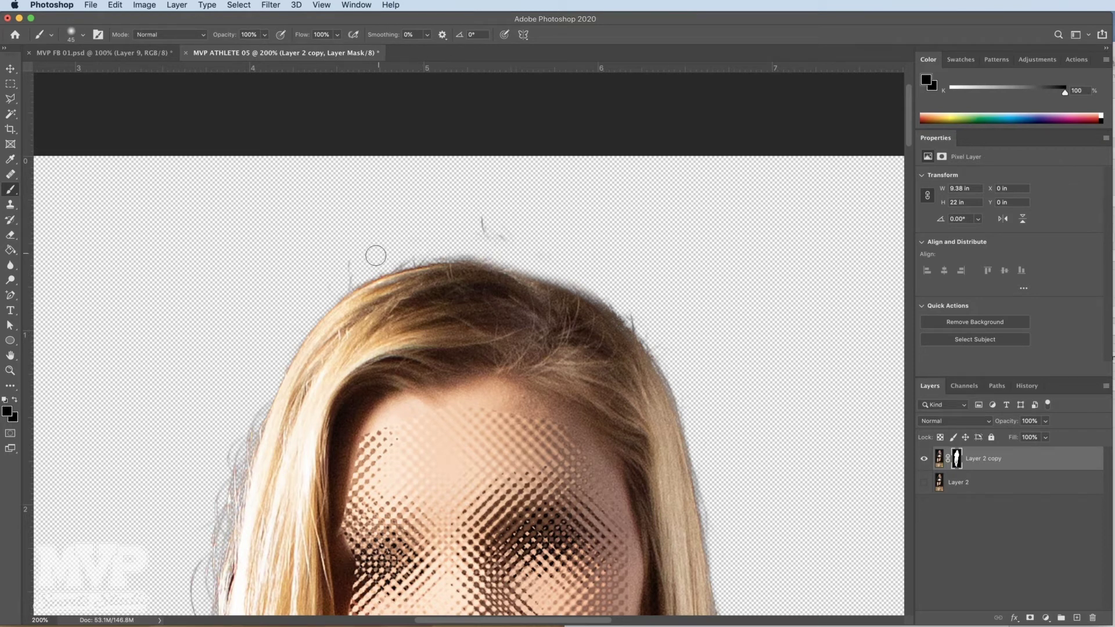
{"action": "mouse_move", "coordinate": [508, 205]}
{"action": "left_mouse_down"}
{"action": "mouse_move", "coordinate": [483, 222]}
{"action": "mouse_move", "coordinate": [511, 231]}
{"action": "left_mouse_up"}
Step: Paint black on the mask over the stray hairs left of the face down to the shoulder, reducing the brush to 35 px
{"action": "left_click_drag", "start_coordinate": [437, 377], "coordinate": [570, 143]}
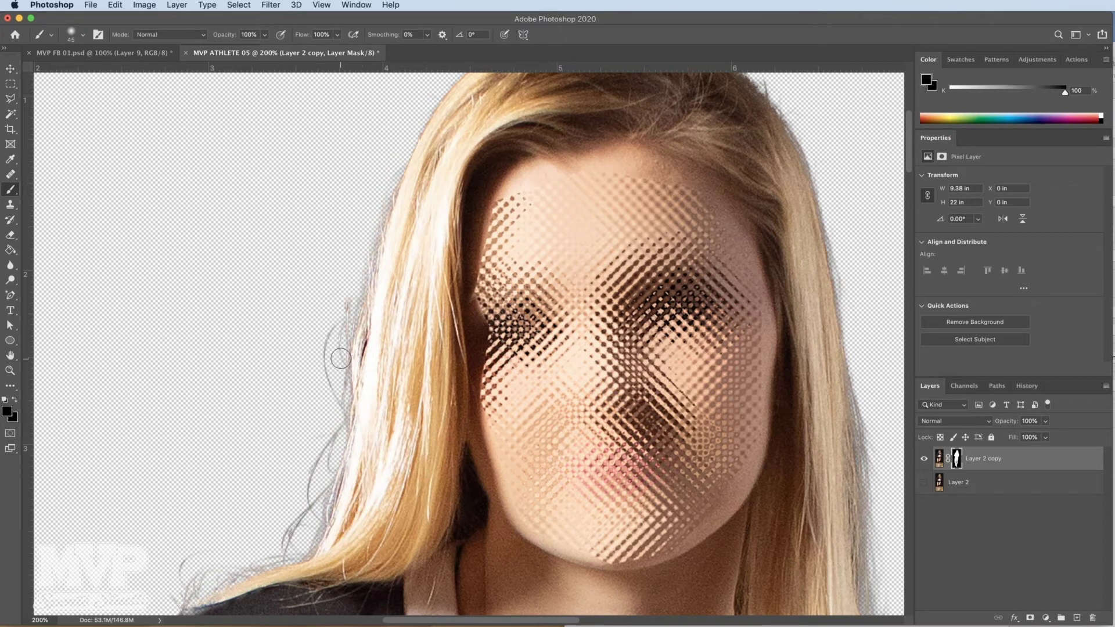
{"action": "mouse_move", "coordinate": [341, 359]}
{"action": "left_mouse_down"}
{"action": "mouse_move", "coordinate": [349, 309]}
{"action": "mouse_move", "coordinate": [328, 437]}
{"action": "mouse_move", "coordinate": [284, 543]}
{"action": "left_mouse_up"}
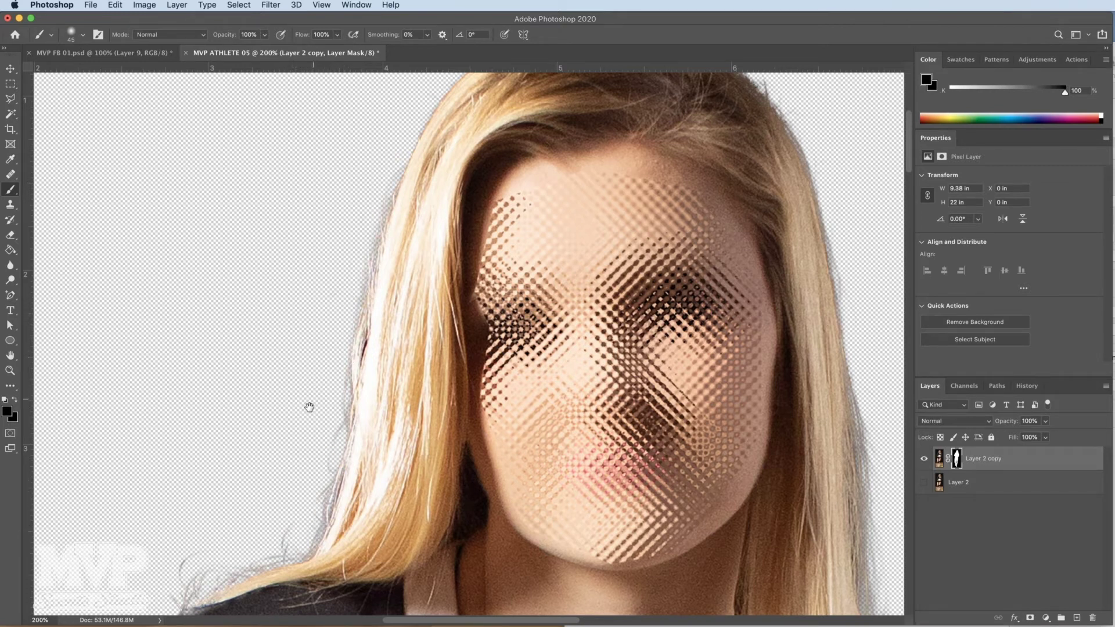
{"action": "mouse_move", "coordinate": [342, 354]}
{"action": "left_mouse_down"}
{"action": "mouse_move", "coordinate": [421, 284]}
{"action": "mouse_move", "coordinate": [459, 215]}
{"action": "left_mouse_up"}
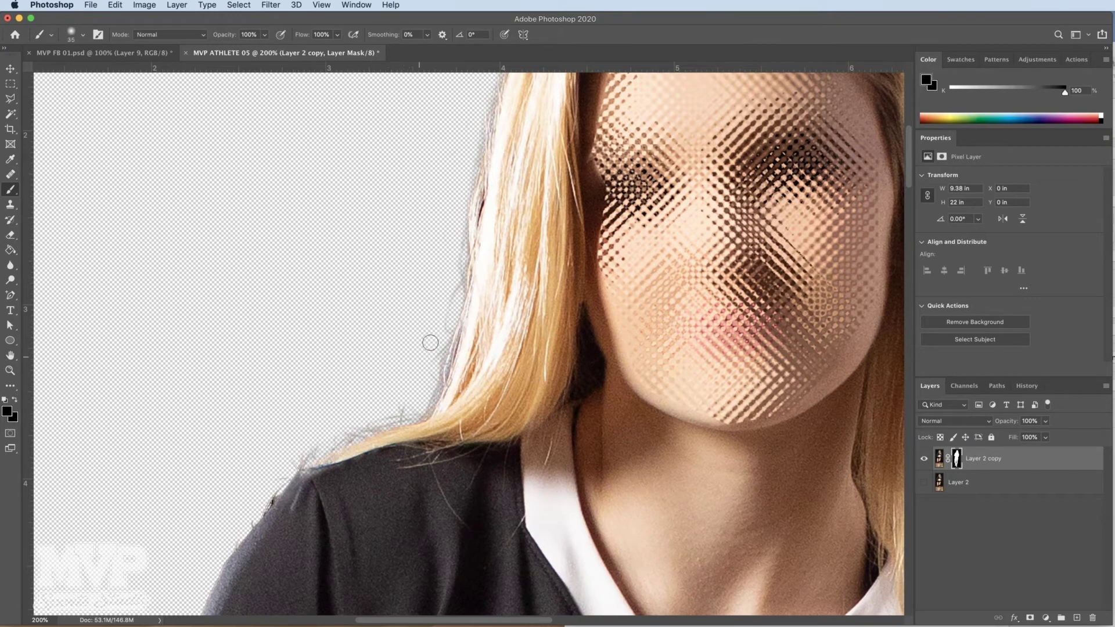
{"action": "key", "text": "bracketleft"}
{"action": "mouse_move", "coordinate": [446, 255]}
{"action": "left_mouse_down"}
{"action": "mouse_move", "coordinate": [403, 430]}
{"action": "mouse_move", "coordinate": [381, 455]}
{"action": "left_mouse_up"}
{"action": "mouse_move", "coordinate": [444, 288]}
{"action": "left_mouse_down"}
{"action": "mouse_move", "coordinate": [423, 369]}
{"action": "mouse_move", "coordinate": [389, 421]}
{"action": "left_mouse_up"}
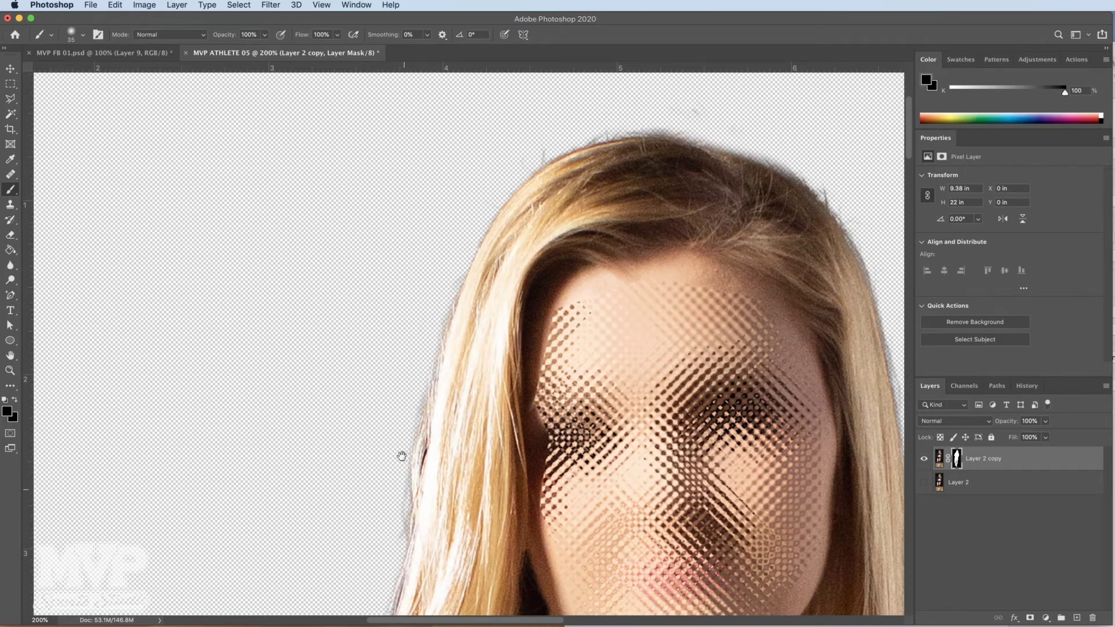
Step: Switch to the Hard Round brush at 35 px and paint out the stray bits along the left shoulder's outer edge
{"action": "left_click_drag", "start_coordinate": [401, 457], "coordinate": [360, 219]}
{"action": "left_click_drag", "start_coordinate": [249, 443], "coordinate": [383, 266]}
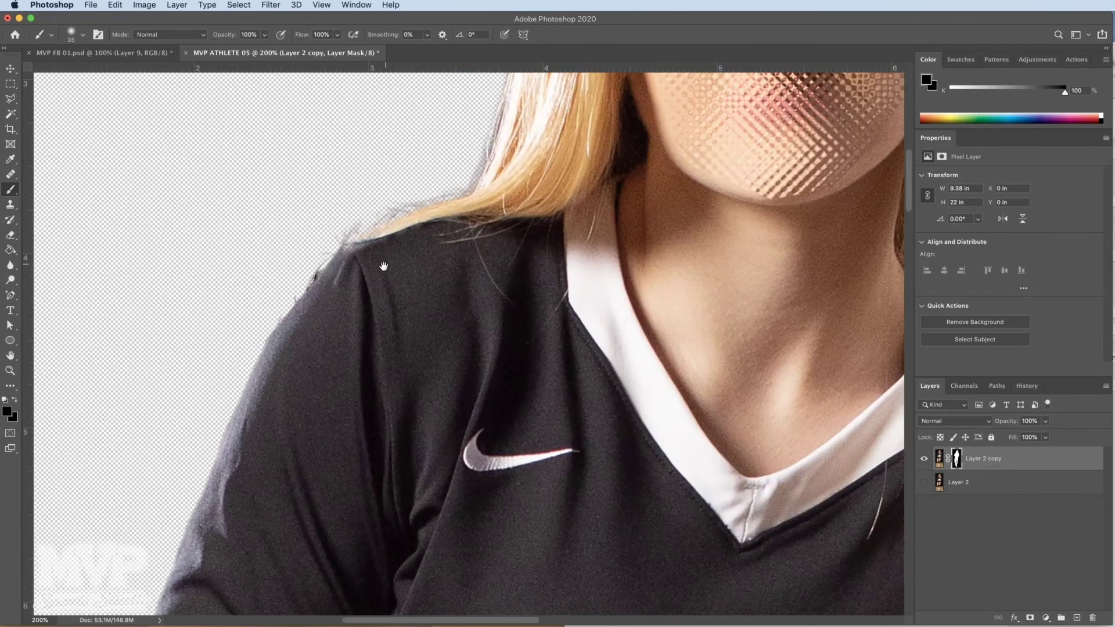
{"action": "right_click", "coordinate": [357, 239]}
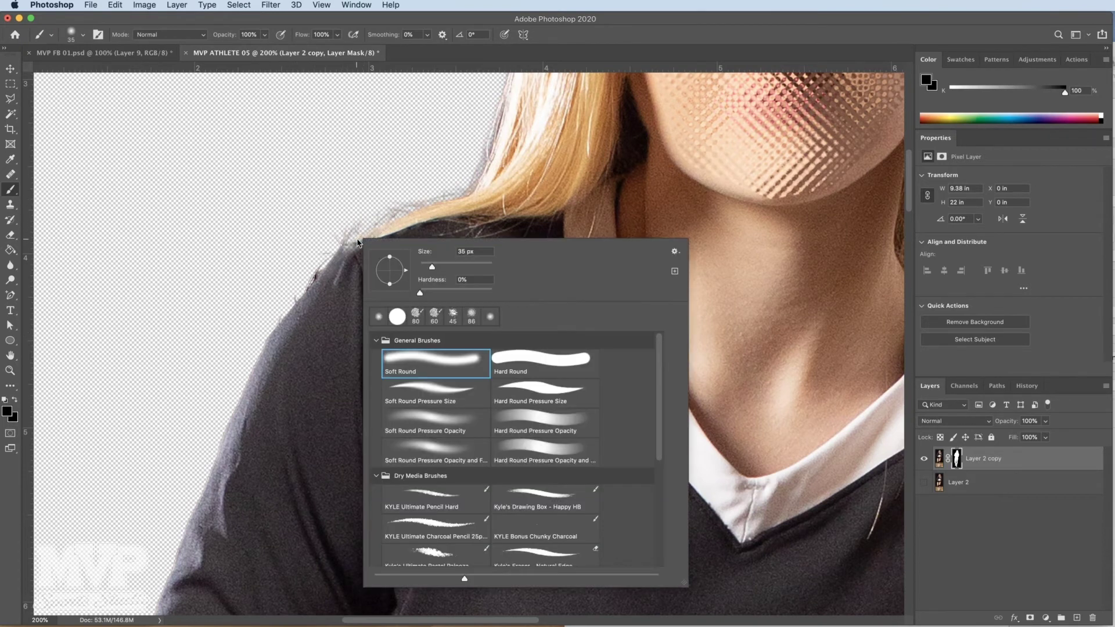
{"action": "left_click", "coordinate": [520, 359]}
{"action": "key", "text": "Return"}
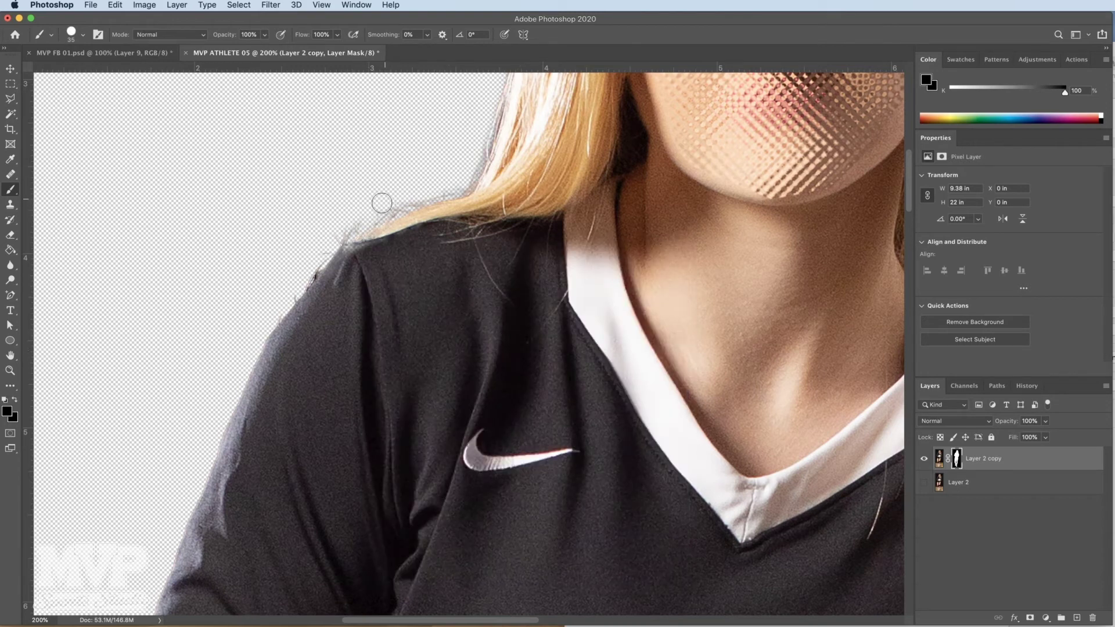
{"action": "mouse_move", "coordinate": [336, 243]}
{"action": "left_mouse_down"}
{"action": "mouse_move", "coordinate": [296, 294]}
{"action": "mouse_move", "coordinate": [281, 293]}
{"action": "mouse_move", "coordinate": [265, 327]}
{"action": "left_mouse_up"}
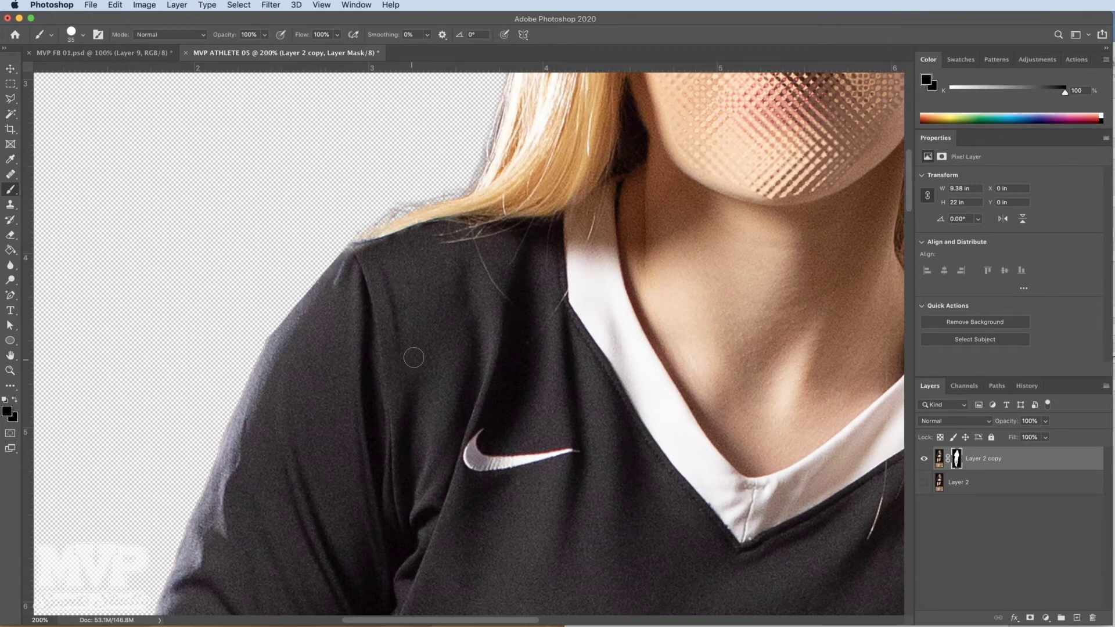
Step: Compare the cutout's left waist edge below the sleeve with the original photo by temporarily showing Layer 2
{"action": "key", "text": "z"}
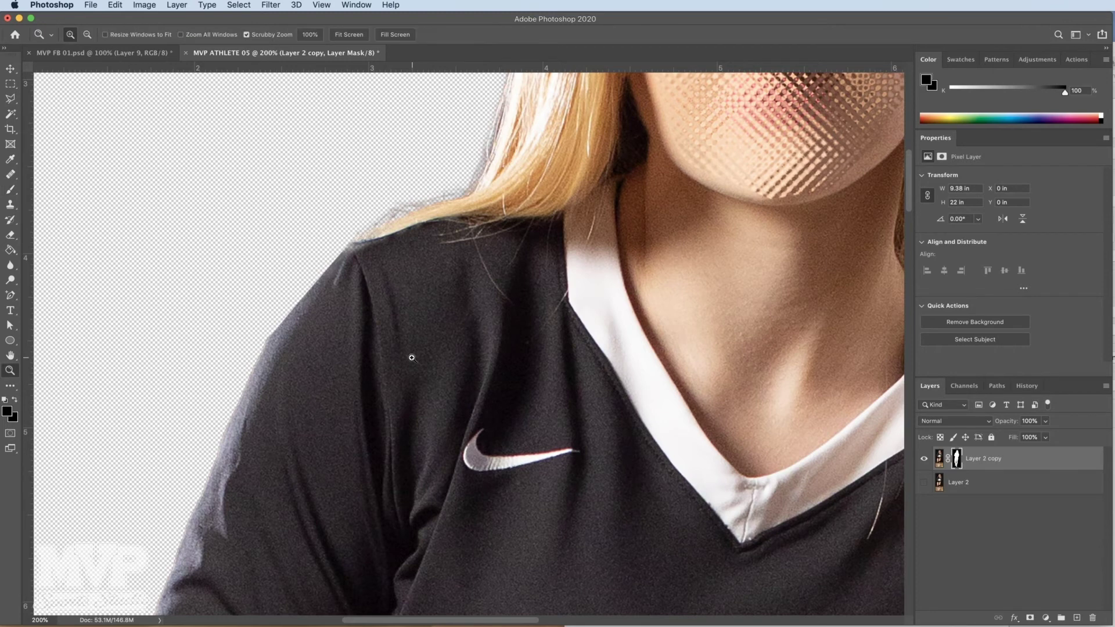
{"action": "left_click", "coordinate": [406, 357], "text": "alt"}
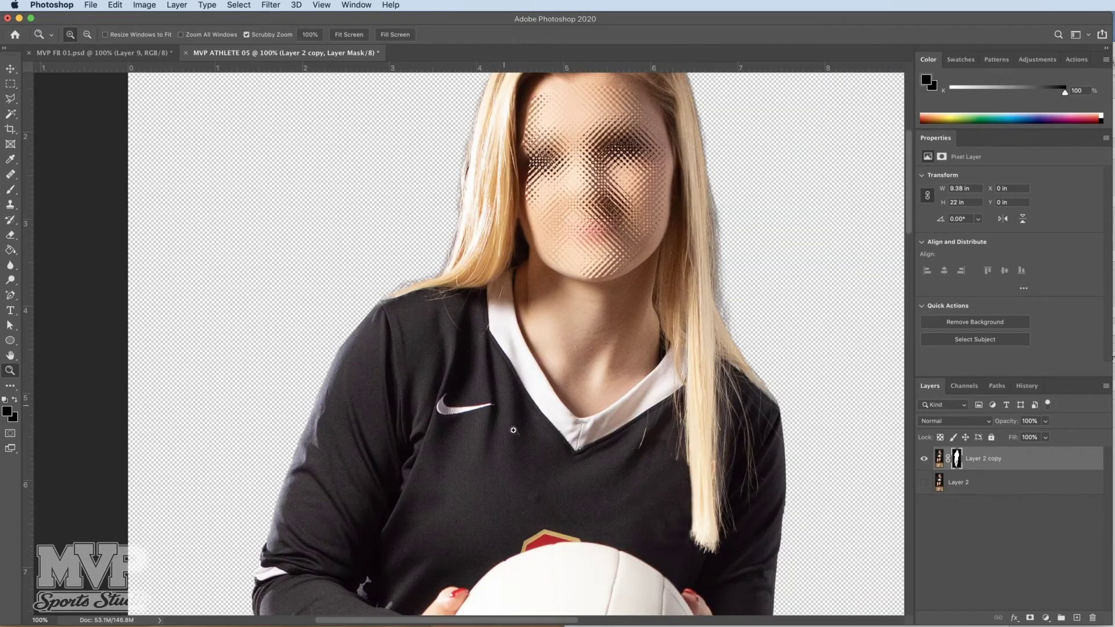
{"action": "left_click_drag", "start_coordinate": [536, 456], "coordinate": [441, 329]}
{"action": "left_click_drag", "start_coordinate": [462, 474], "coordinate": [579, 233]}
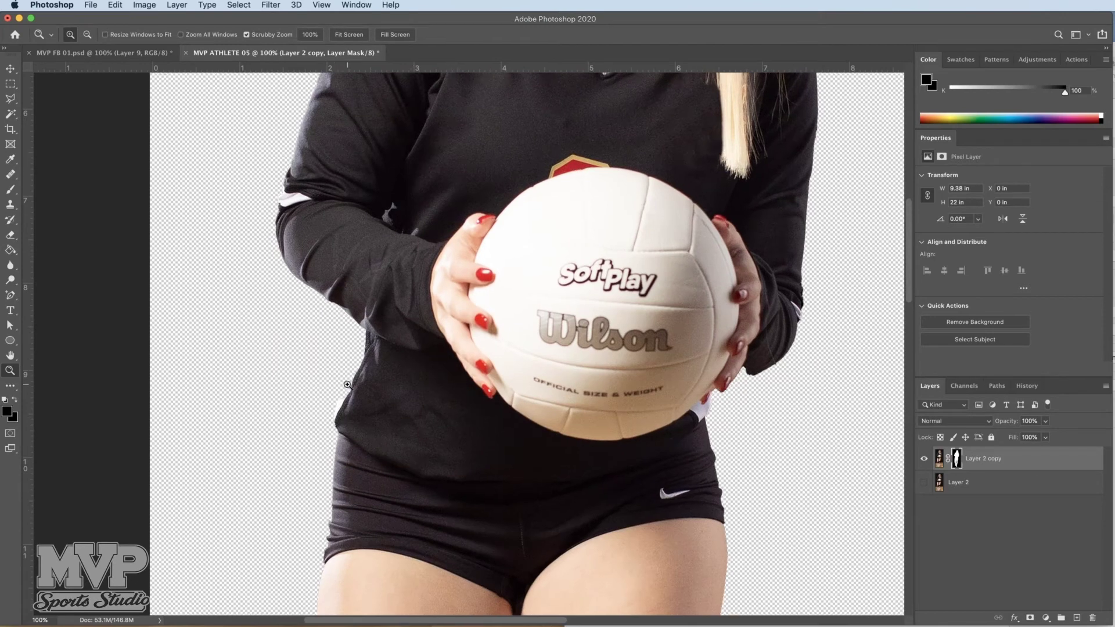
{"action": "left_click", "coordinate": [348, 386]}
{"action": "left_click", "coordinate": [346, 381]}
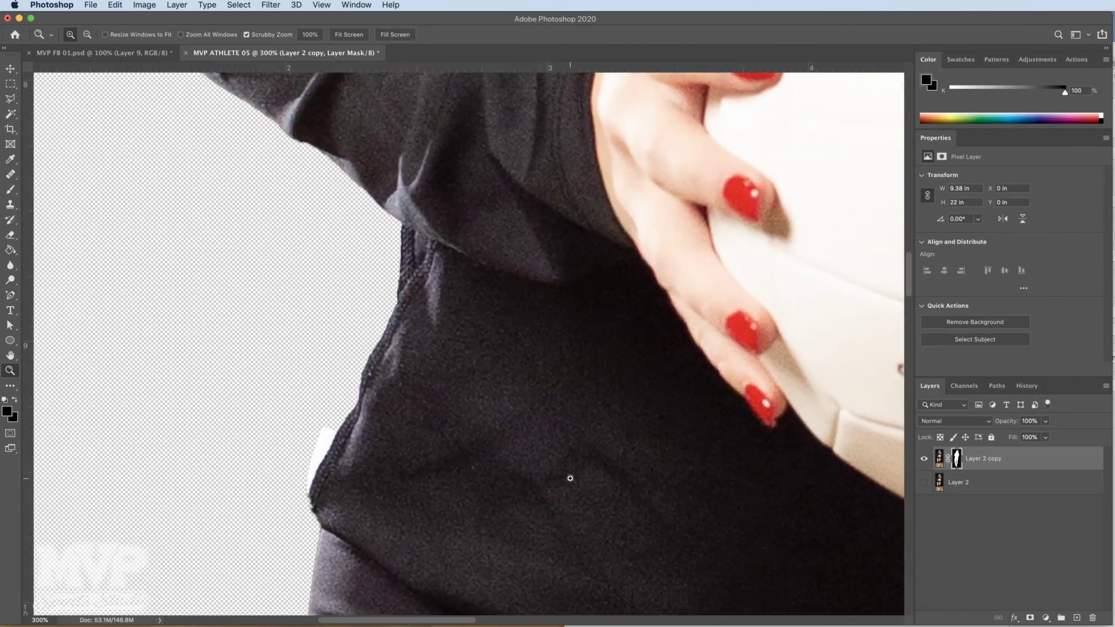
{"action": "left_click", "coordinate": [923, 482]}
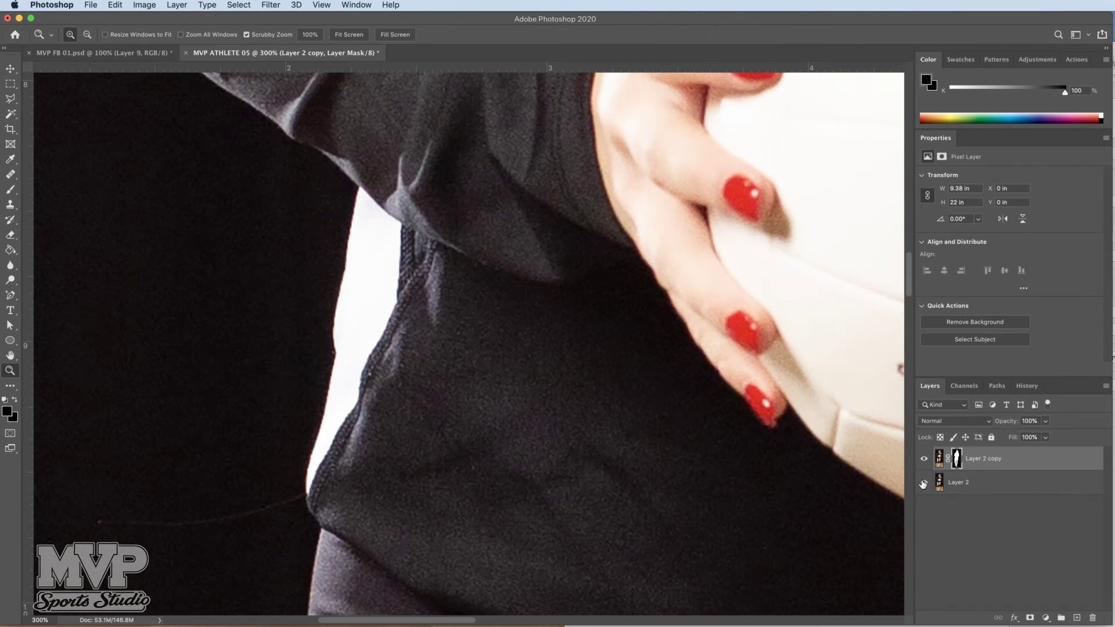
{"action": "left_click", "coordinate": [923, 483]}
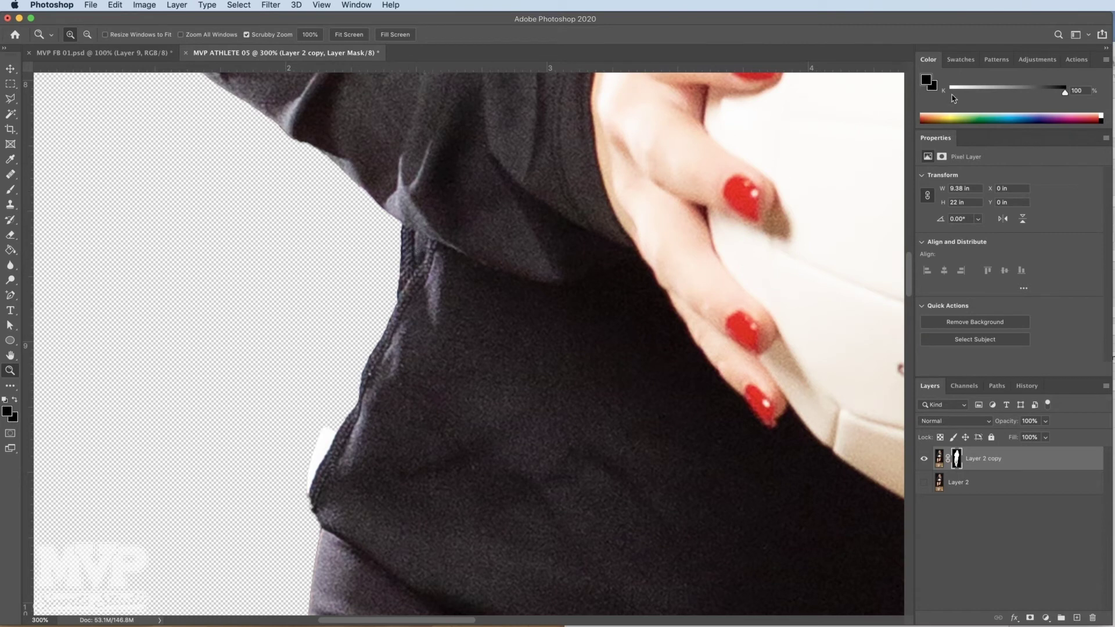
Step: Paint white on the mask with the Hard Round 35 px brush to restore the jersey's white side panel below the left sleeve
{"action": "left_click_drag", "start_coordinate": [957, 92], "coordinate": [947, 91]}
{"action": "key", "text": "b"}
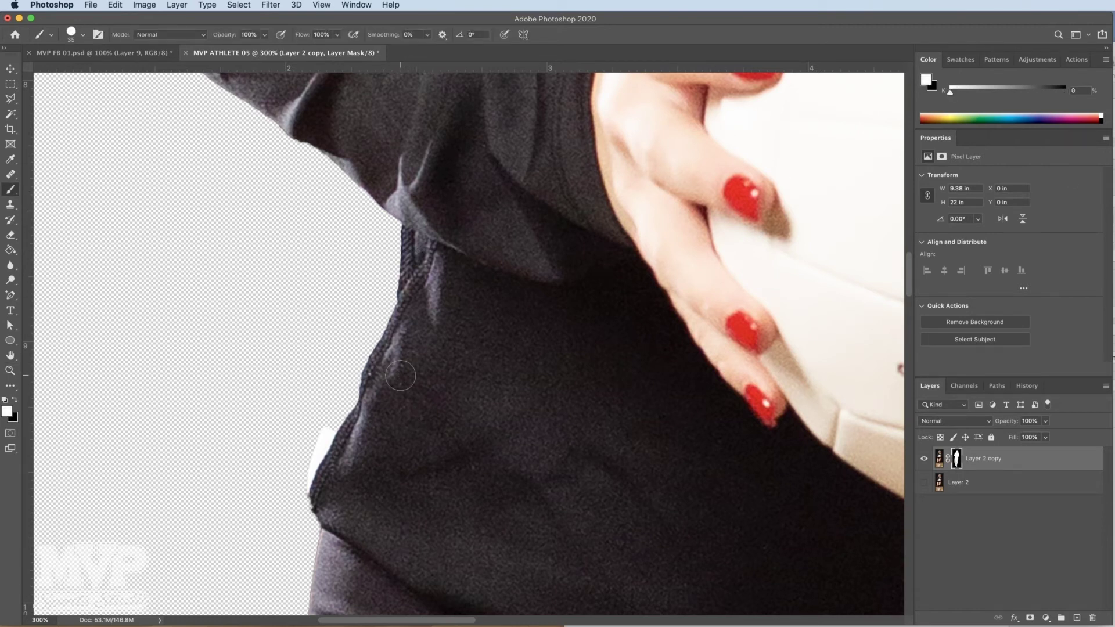
{"action": "right_click", "coordinate": [379, 283]}
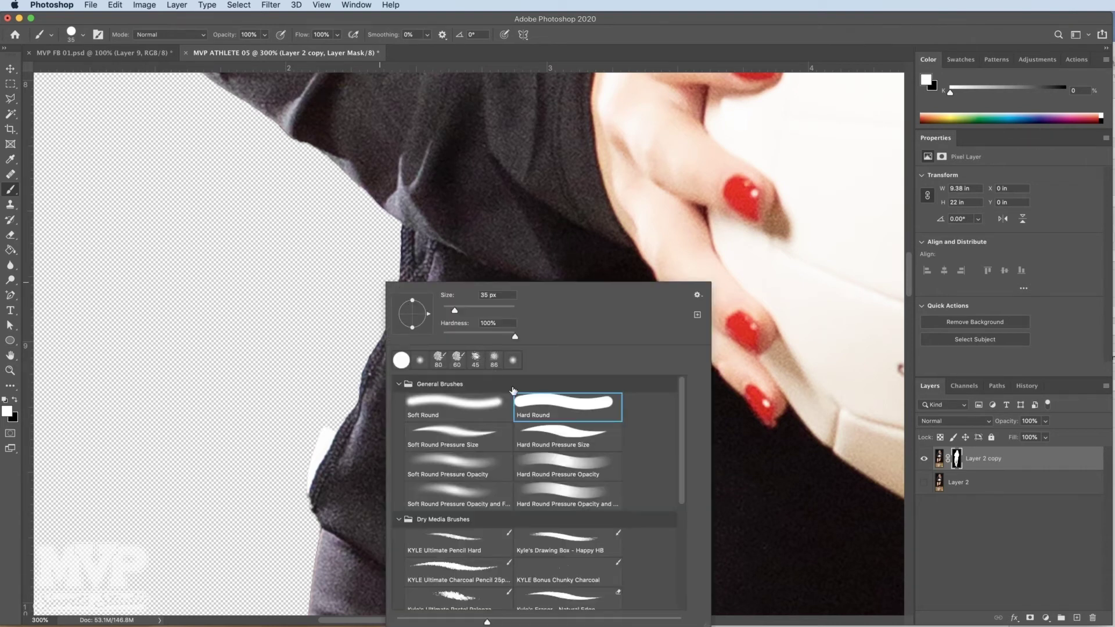
{"action": "left_click", "coordinate": [526, 402]}
{"action": "key", "text": "Return"}
{"action": "mouse_move", "coordinate": [374, 200]}
{"action": "left_mouse_down"}
{"action": "mouse_move", "coordinate": [359, 271]}
{"action": "mouse_move", "coordinate": [362, 244]}
{"action": "mouse_move", "coordinate": [331, 426]}
{"action": "mouse_move", "coordinate": [380, 204]}
{"action": "mouse_move", "coordinate": [369, 396]}
{"action": "mouse_move", "coordinate": [408, 207]}
{"action": "mouse_move", "coordinate": [408, 342]}
{"action": "left_mouse_up"}
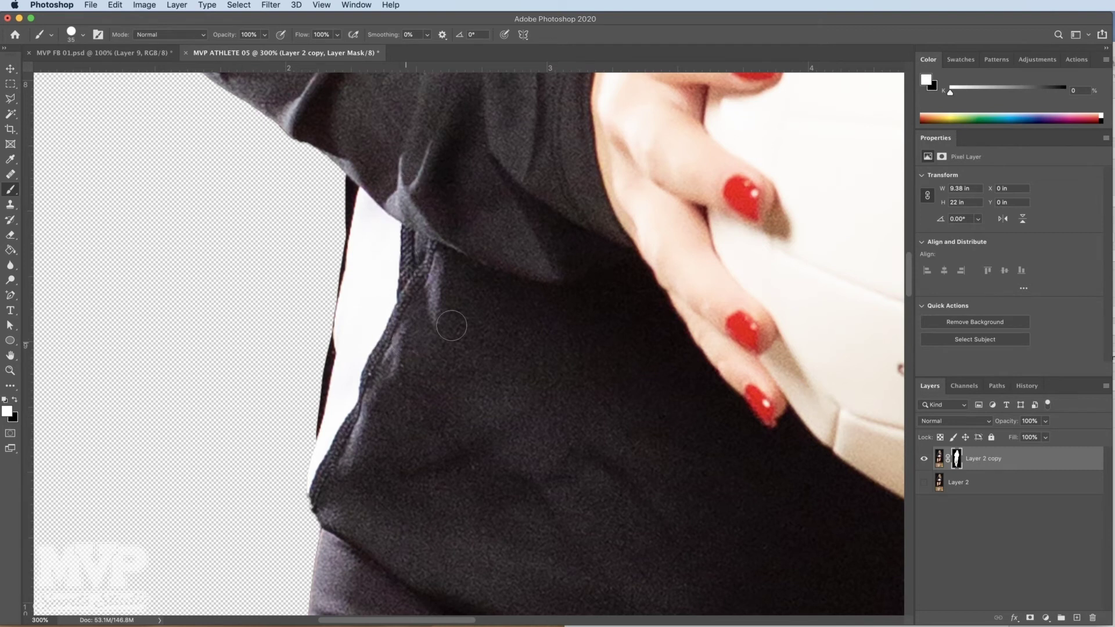
Step: Paint black on the mask with the brush reduced to 15 px to remove the dark background along the white side panel's outer edge
{"action": "left_click_drag", "start_coordinate": [952, 95], "coordinate": [1064, 93]}
{"action": "key", "text": "bracketleft"}
{"action": "key", "text": "bracketleft"}
{"action": "left_click_drag", "start_coordinate": [352, 191], "coordinate": [342, 248]}
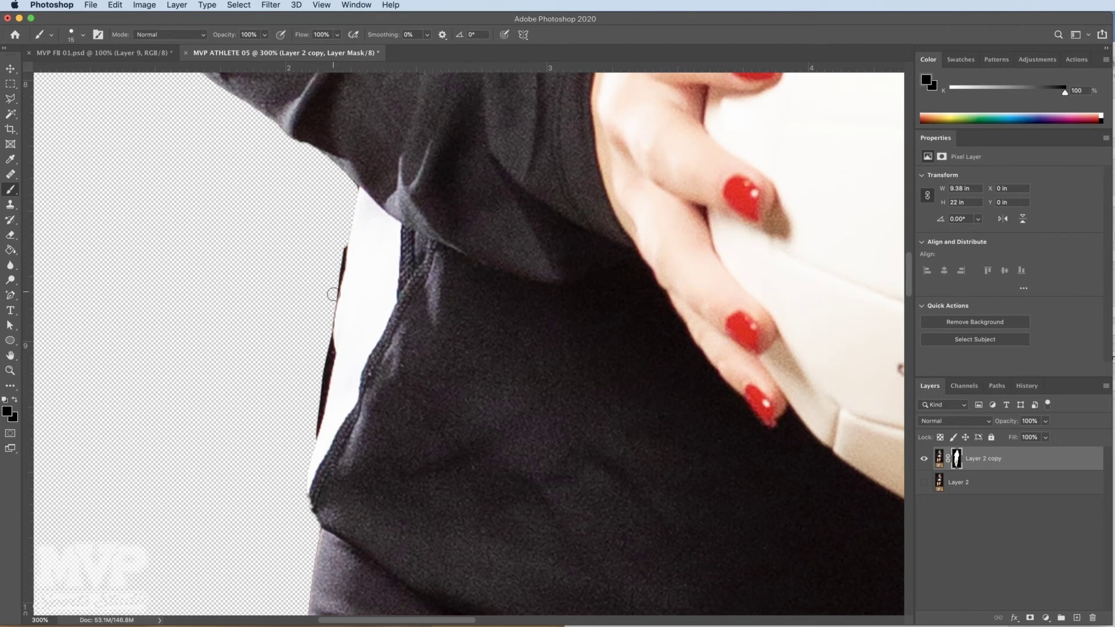
{"action": "left_click_drag", "start_coordinate": [332, 294], "coordinate": [325, 338]}
{"action": "left_click_drag", "start_coordinate": [335, 299], "coordinate": [301, 463]}
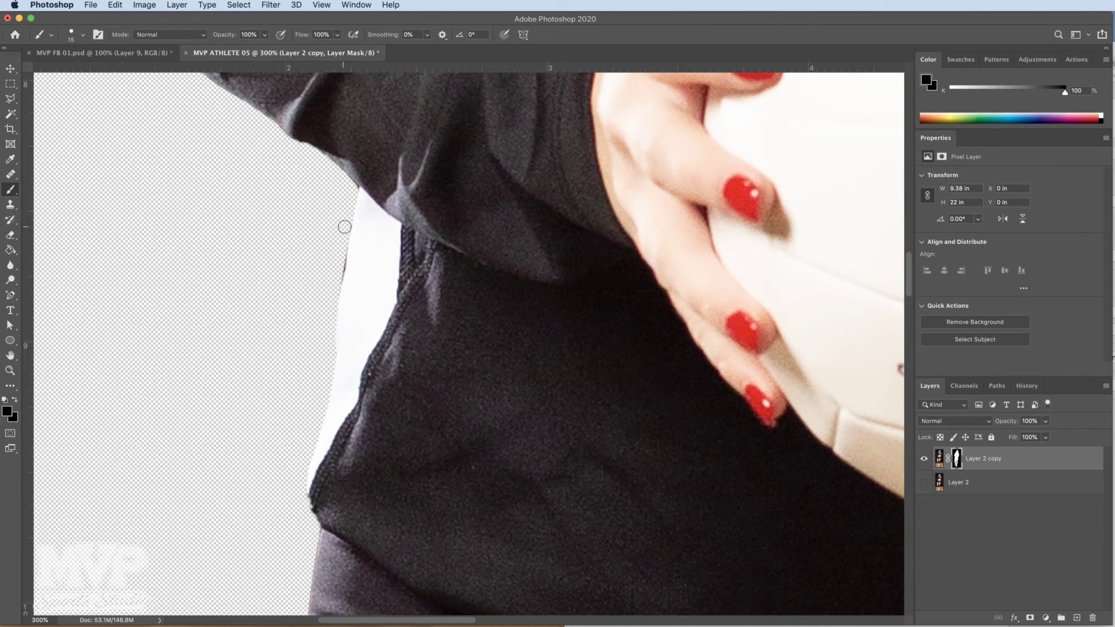
{"action": "left_click_drag", "start_coordinate": [344, 227], "coordinate": [332, 315]}
{"action": "scroll", "coordinate": [429, 401], "scroll_direction": "down", "scroll_amount": 3}
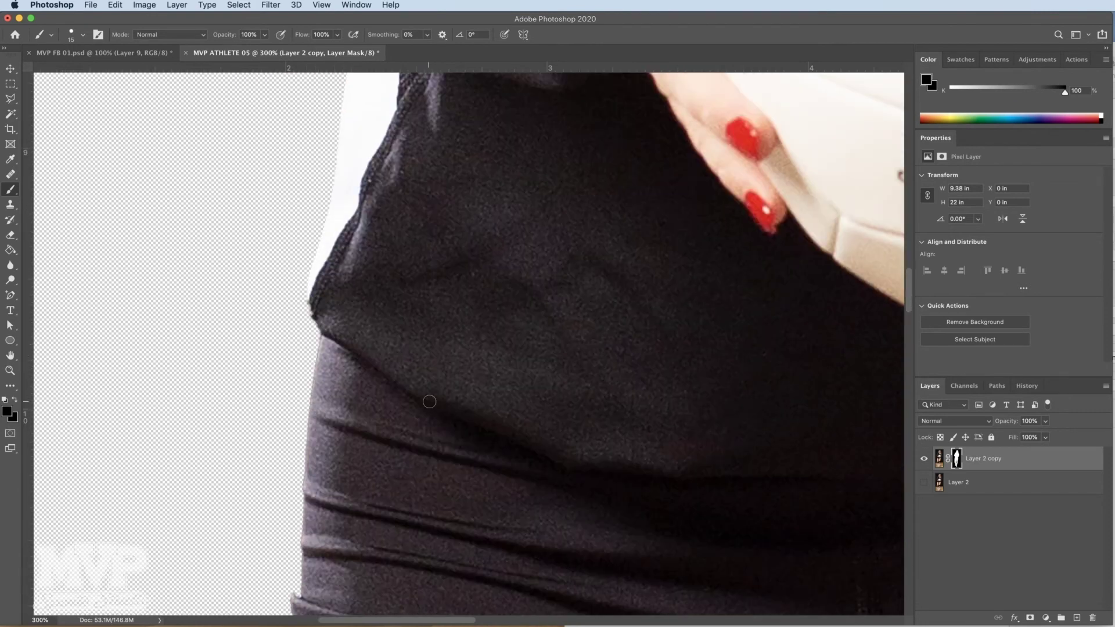
Step: Compare the cutout around the raised shoe's heel with the original photo by temporarily showing Layer 2
{"action": "scroll", "coordinate": [429, 401], "scroll_direction": "down", "scroll_amount": 5}
{"action": "scroll", "coordinate": [428, 401], "scroll_direction": "down", "scroll_amount": 15}
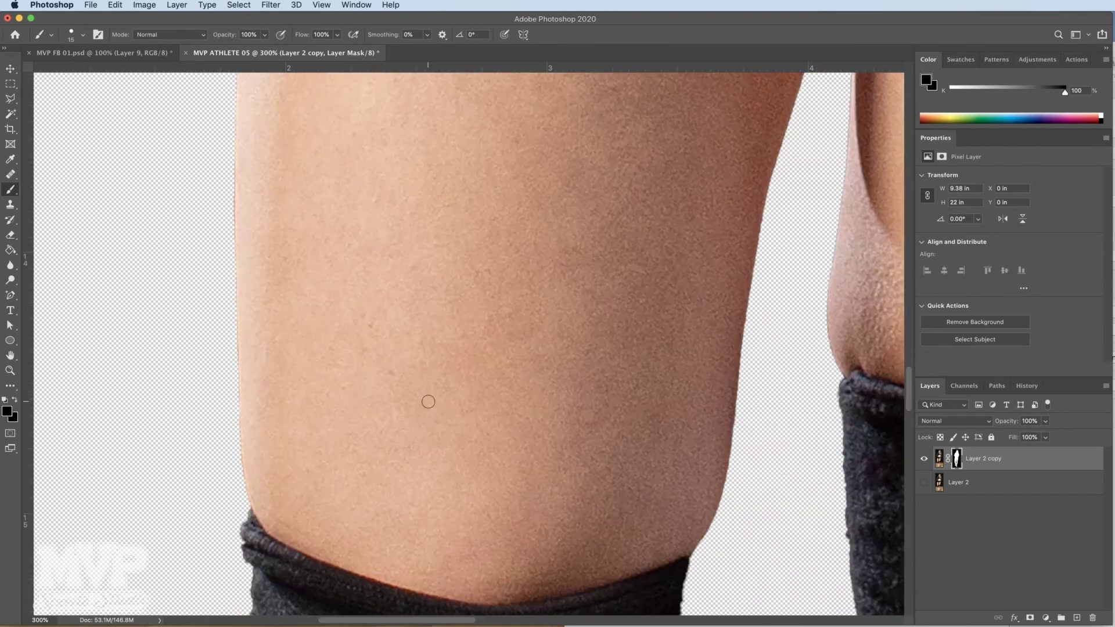
{"action": "scroll", "coordinate": [428, 401], "scroll_direction": "down", "scroll_amount": 10}
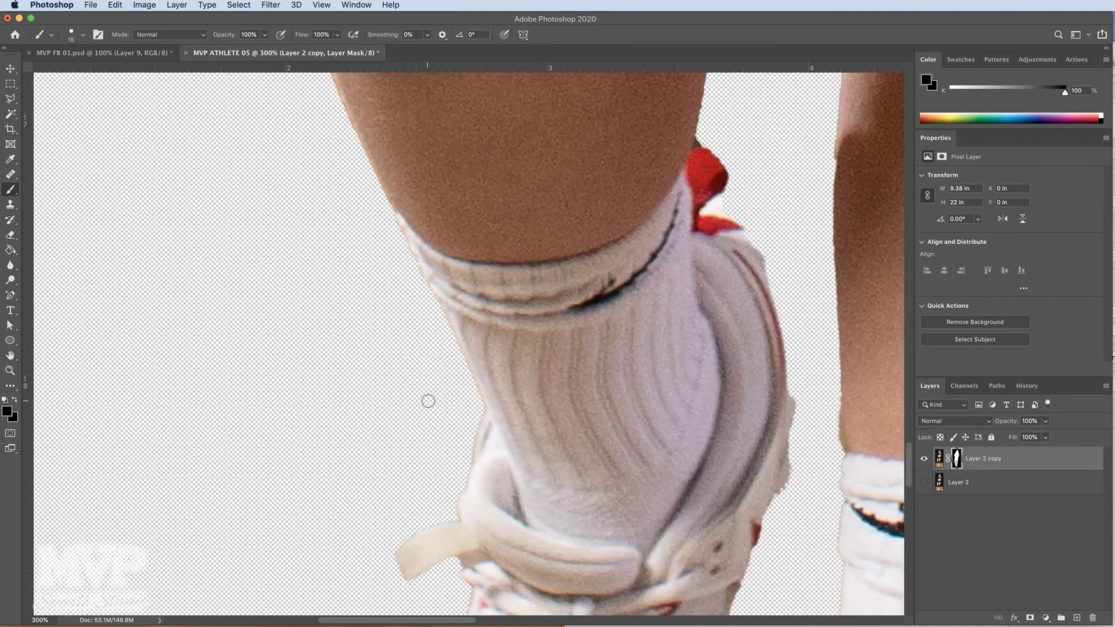
{"action": "left_click_drag", "start_coordinate": [602, 423], "coordinate": [425, 381]}
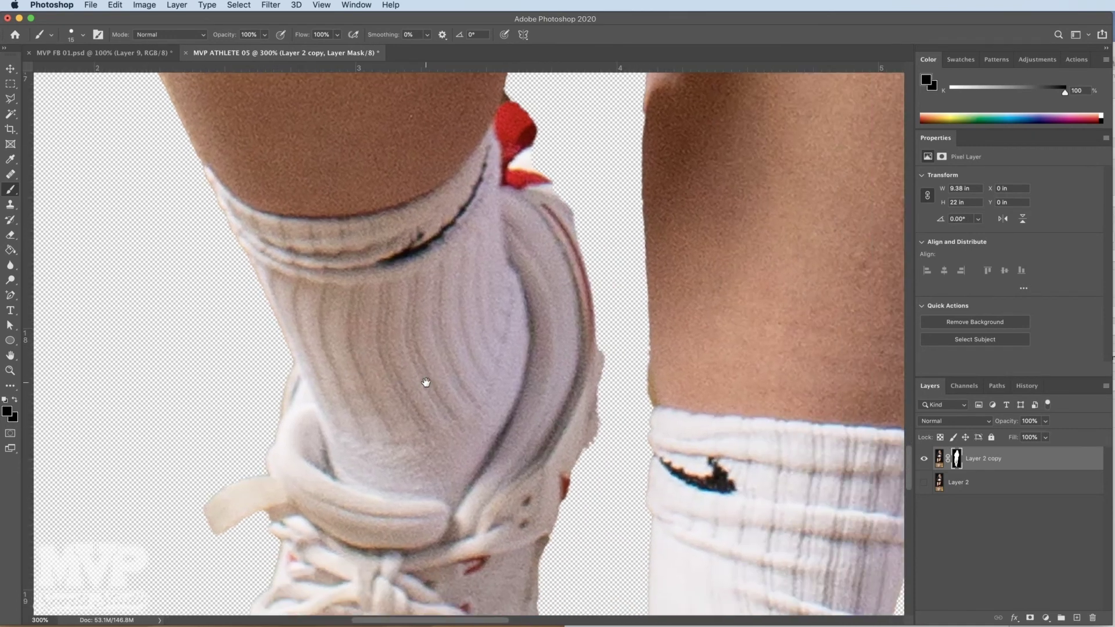
{"action": "scroll", "coordinate": [521, 324], "scroll_direction": "up", "scroll_amount": 5}
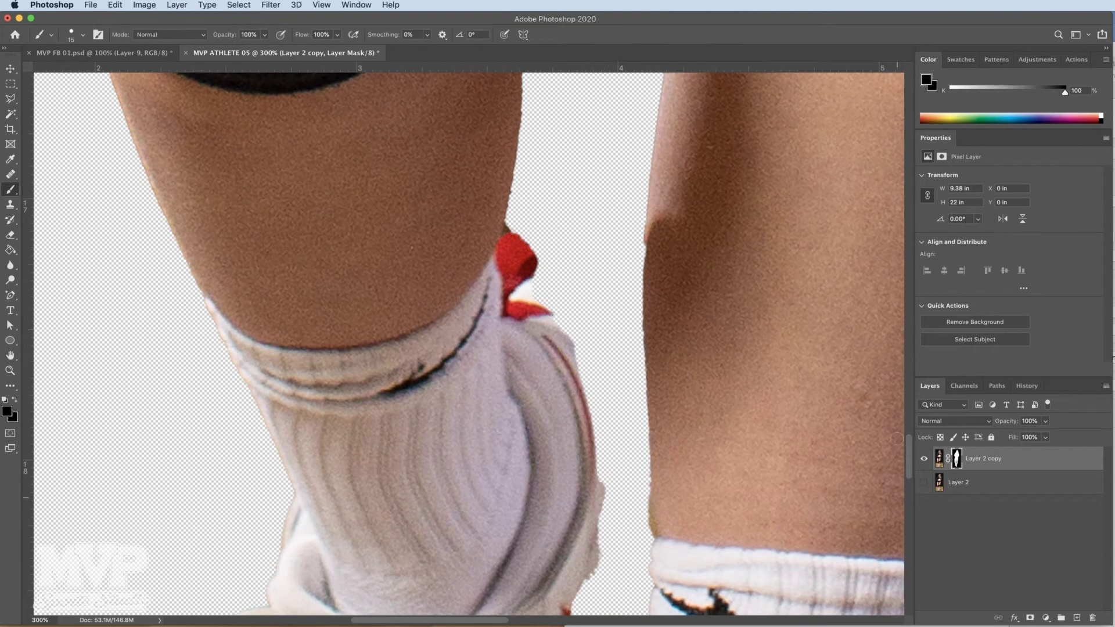
{"action": "left_click", "coordinate": [923, 483]}
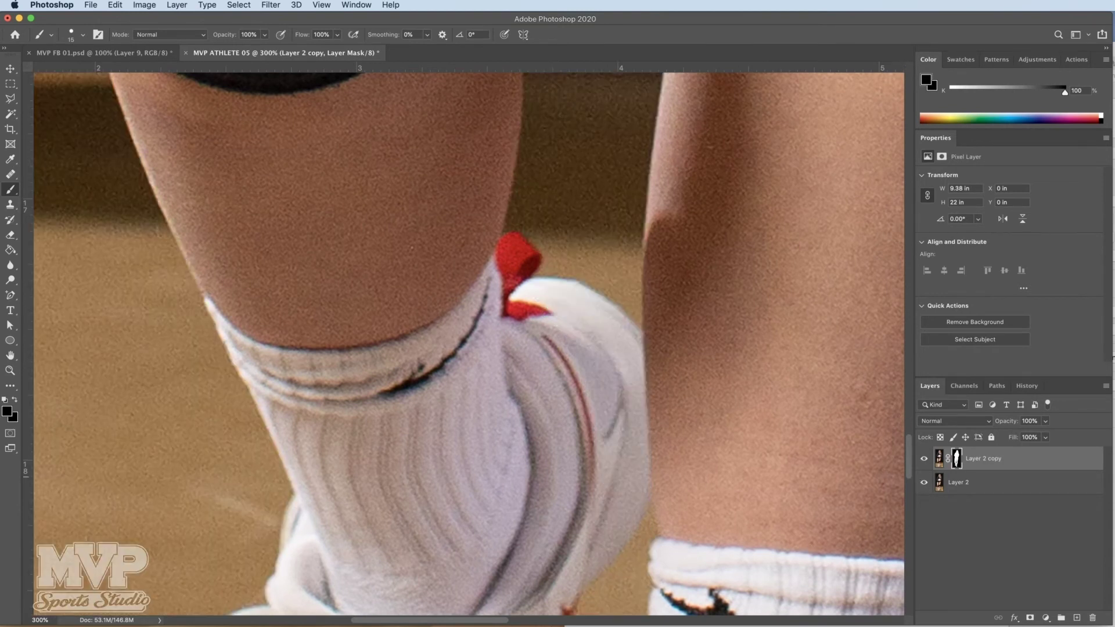
{"action": "left_click", "coordinate": [923, 482]}
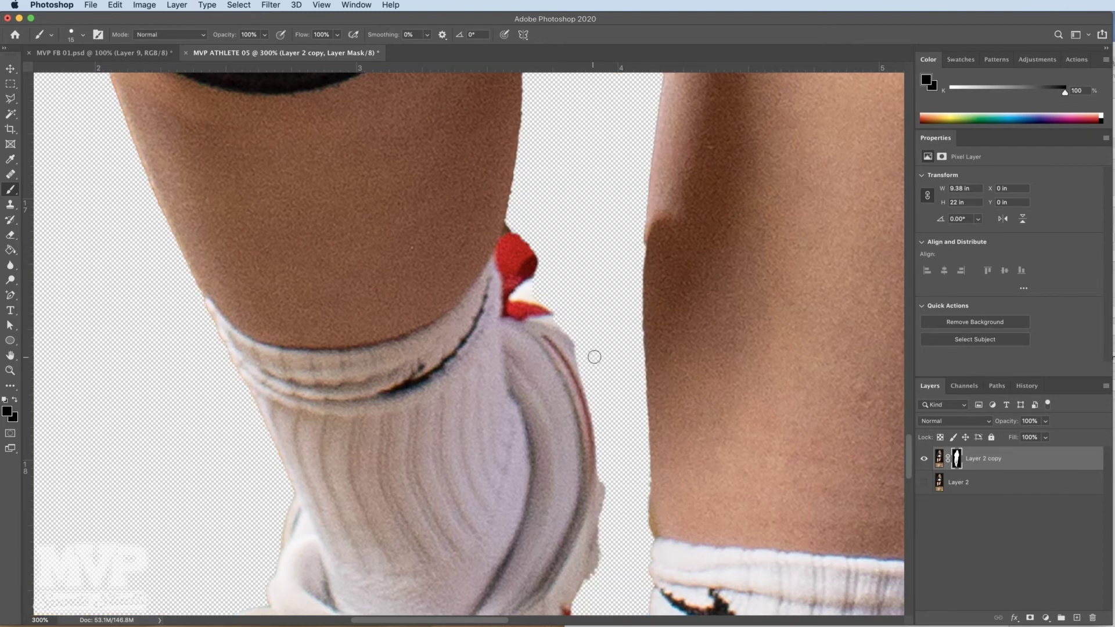
Step: Paint white on the mask with the brush enlarged to 45 px to restore the missing heel of the raised shoe
{"action": "left_click_drag", "start_coordinate": [1066, 93], "coordinate": [948, 91]}
{"action": "key", "text": "bracketright"}
{"action": "key", "text": "bracketright"}
{"action": "key", "text": "bracketright"}
{"action": "key", "text": "bracketright"}
{"action": "key", "text": "bracketright"}
{"action": "key", "text": "bracketright"}
{"action": "mouse_move", "coordinate": [535, 318]}
{"action": "left_mouse_down"}
{"action": "mouse_move", "coordinate": [591, 320]}
{"action": "mouse_move", "coordinate": [586, 333]}
{"action": "mouse_move", "coordinate": [593, 313]}
{"action": "mouse_move", "coordinate": [555, 305]}
{"action": "mouse_move", "coordinate": [548, 292]}
{"action": "mouse_move", "coordinate": [561, 279]}
{"action": "mouse_move", "coordinate": [625, 304]}
{"action": "mouse_move", "coordinate": [639, 523]}
{"action": "mouse_move", "coordinate": [628, 529]}
{"action": "mouse_move", "coordinate": [604, 530]}
{"action": "mouse_move", "coordinate": [581, 404]}
{"action": "mouse_move", "coordinate": [579, 325]}
{"action": "mouse_move", "coordinate": [606, 311]}
{"action": "mouse_move", "coordinate": [618, 493]}
{"action": "mouse_move", "coordinate": [584, 386]}
{"action": "left_mouse_up"}
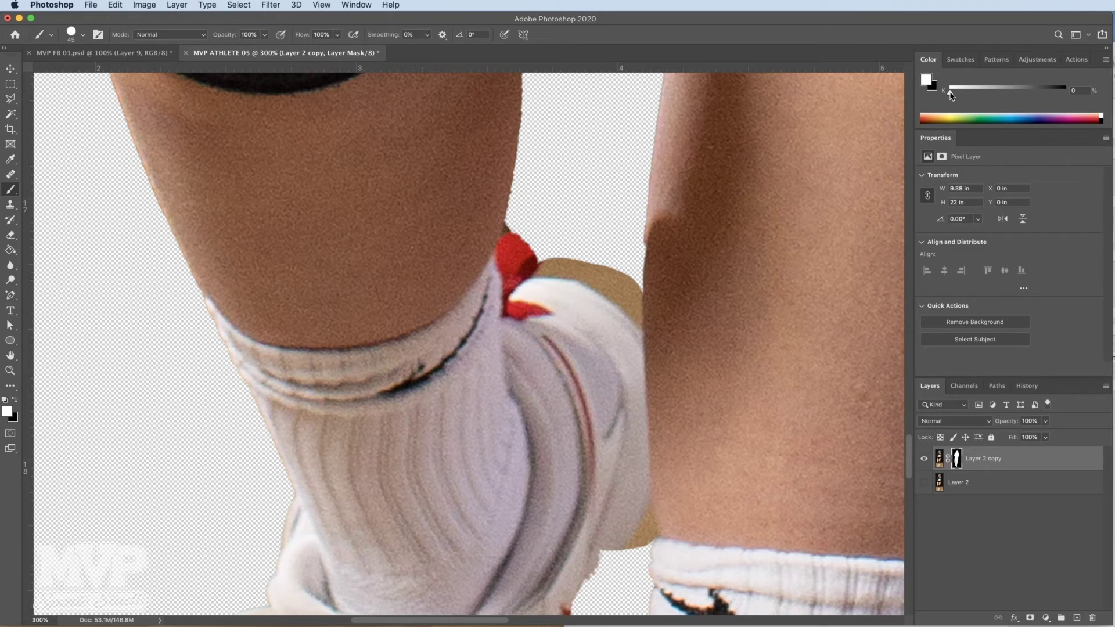
Step: Paint black on the mask with a 10 px brush along the calf edge and the upper contour of the raised shoe's heel
{"action": "left_click_drag", "start_coordinate": [953, 93], "coordinate": [1065, 90]}
{"action": "key", "text": "bracketleft"}
{"action": "key", "text": "bracketleft"}
{"action": "key", "text": "bracketleft"}
{"action": "key", "text": "bracketleft"}
{"action": "mouse_move", "coordinate": [502, 245]}
{"action": "left_mouse_down"}
{"action": "mouse_move", "coordinate": [505, 293]}
{"action": "mouse_move", "coordinate": [527, 274]}
{"action": "mouse_move", "coordinate": [576, 273]}
{"action": "mouse_move", "coordinate": [641, 325]}
{"action": "mouse_move", "coordinate": [639, 230]}
{"action": "left_mouse_up"}
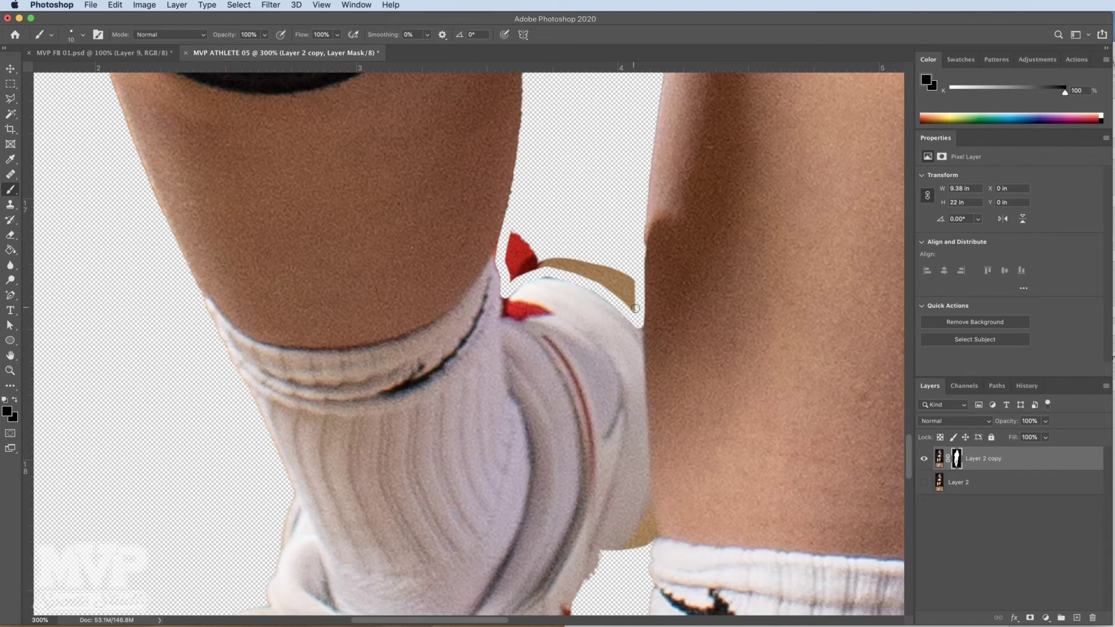
Step: Remove the leftover tan background and red loop above the raised shoe's heel, enlarging the black brush to 25 px
{"action": "mouse_move", "coordinate": [634, 308]}
{"action": "left_mouse_down"}
{"action": "mouse_move", "coordinate": [619, 296]}
{"action": "mouse_move", "coordinate": [636, 299]}
{"action": "mouse_move", "coordinate": [633, 275]}
{"action": "mouse_move", "coordinate": [543, 264]}
{"action": "mouse_move", "coordinate": [589, 268]}
{"action": "mouse_move", "coordinate": [559, 268]}
{"action": "mouse_move", "coordinate": [622, 294]}
{"action": "mouse_move", "coordinate": [605, 273]}
{"action": "left_mouse_up"}
{"action": "key", "text": "bracketright"}
{"action": "key", "text": "bracketright"}
{"action": "key", "text": "bracketright"}
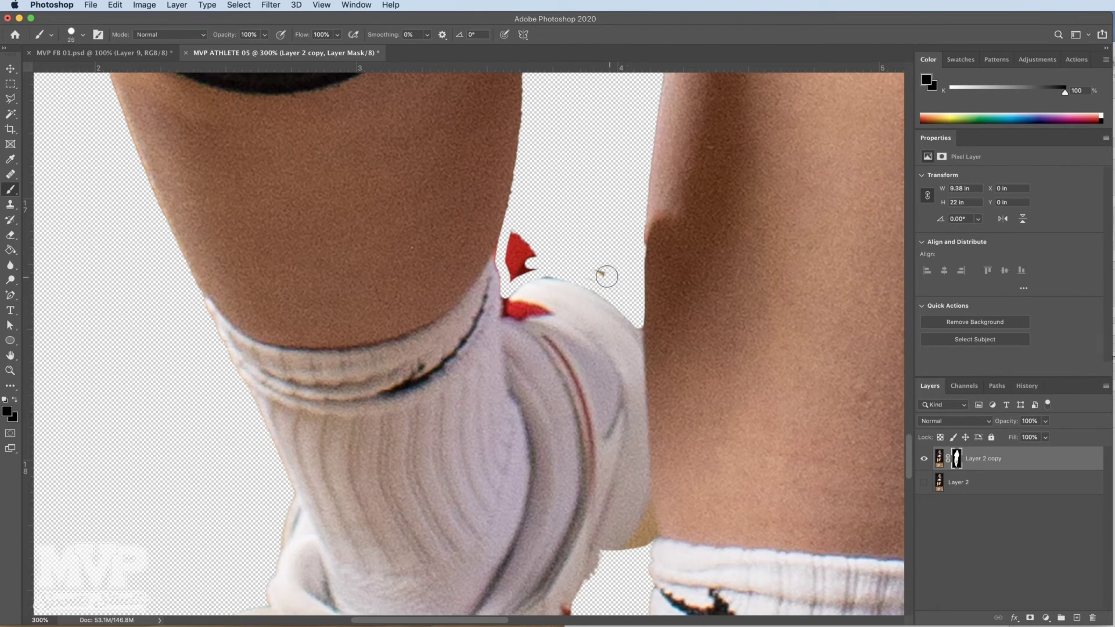
{"action": "mouse_move", "coordinate": [525, 239]}
{"action": "left_mouse_down"}
{"action": "mouse_move", "coordinate": [508, 273]}
{"action": "mouse_move", "coordinate": [529, 255]}
{"action": "mouse_move", "coordinate": [526, 270]}
{"action": "left_mouse_up"}
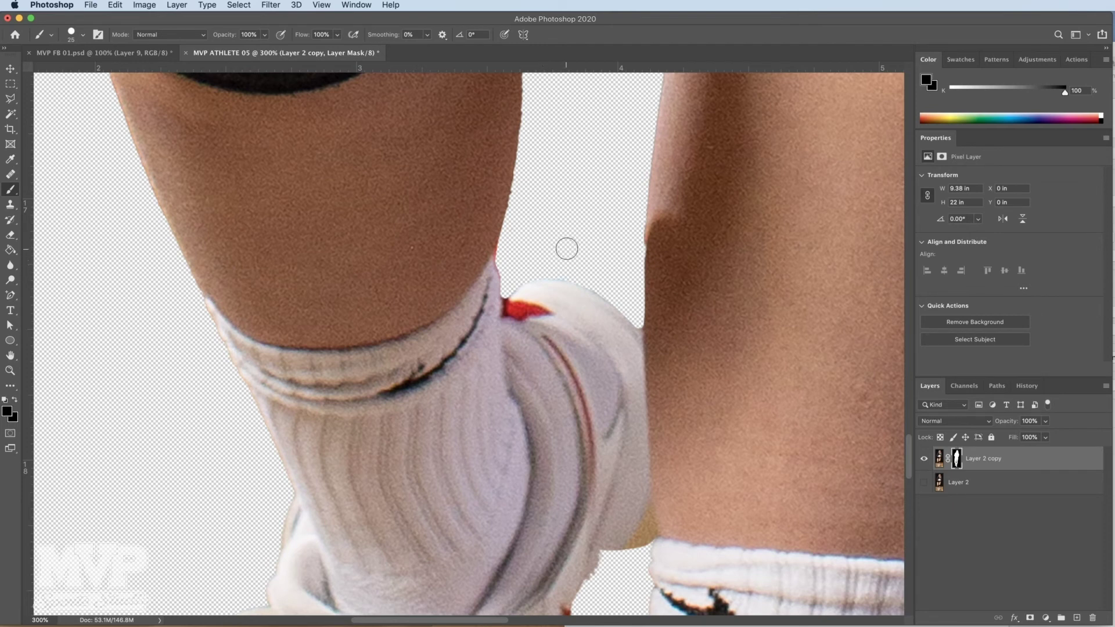
Step: Compare the raised shoe's inner side and heel bottom with the original photo by temporarily showing Layer 2
{"action": "key", "text": "bracketleft"}
{"action": "scroll", "coordinate": [573, 442], "scroll_direction": "down", "scroll_amount": 5}
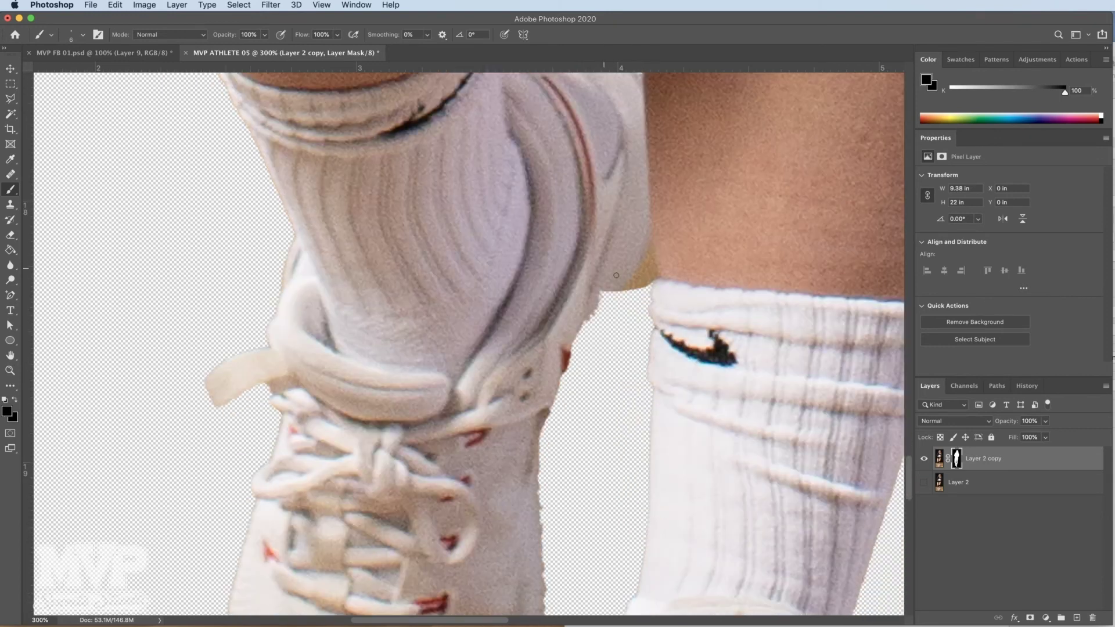
{"action": "left_click", "coordinate": [924, 482]}
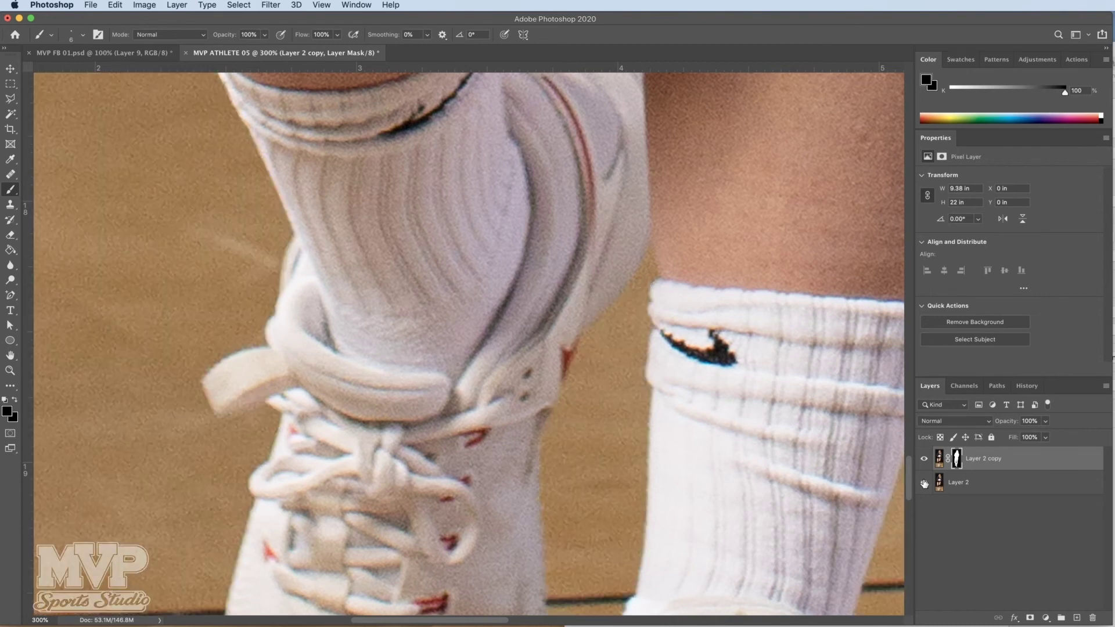
{"action": "left_click", "coordinate": [924, 483]}
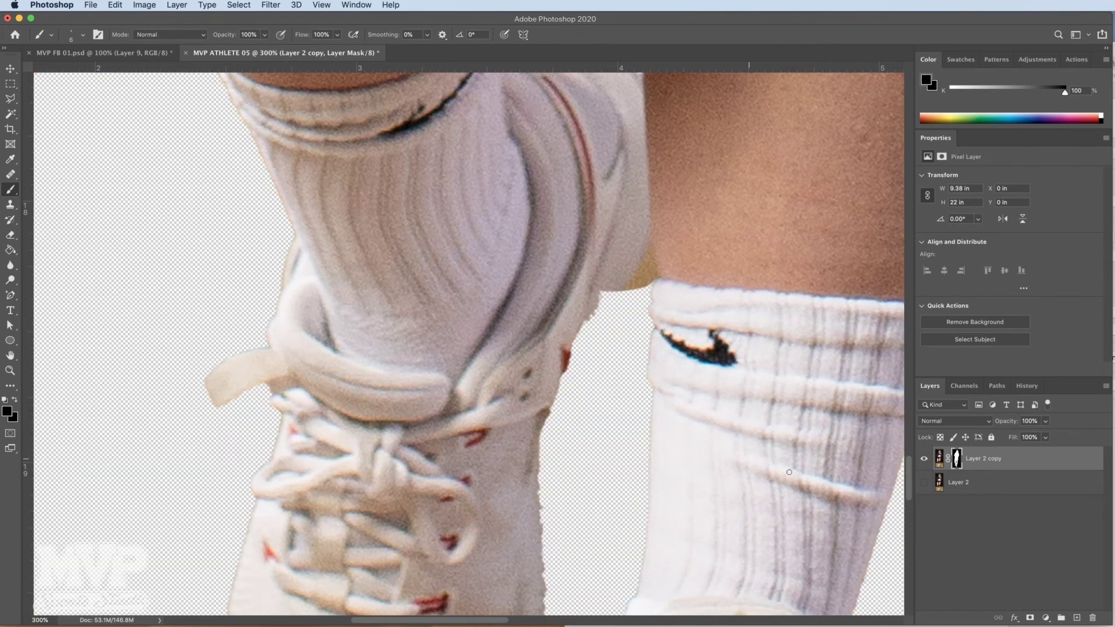
{"action": "left_click", "coordinate": [923, 482]}
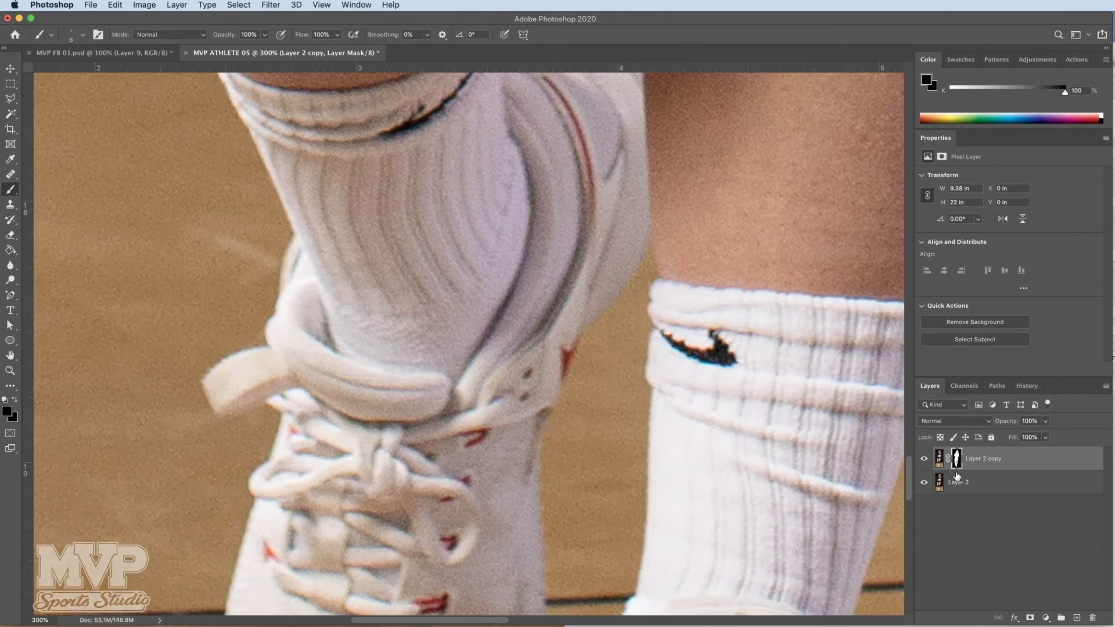
{"action": "left_click", "coordinate": [923, 482]}
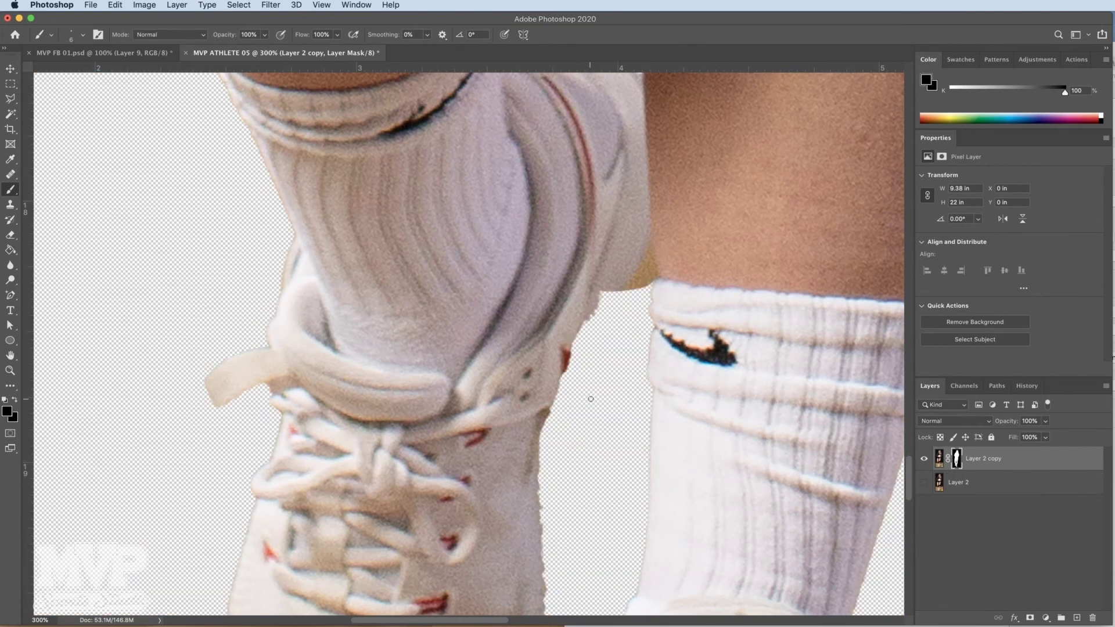
Step: Paint white on the mask with a 25 px brush to restore the raised shoe's inner side from the heel down past the ankle
{"action": "left_click_drag", "start_coordinate": [969, 90], "coordinate": [947, 90]}
{"action": "key", "text": "bracketright"}
{"action": "key", "text": "bracketright"}
{"action": "key", "text": "bracketright"}
{"action": "key", "text": "bracketright"}
{"action": "key", "text": "bracketright"}
{"action": "mouse_move", "coordinate": [610, 284]}
{"action": "left_mouse_down"}
{"action": "mouse_move", "coordinate": [600, 327]}
{"action": "mouse_move", "coordinate": [613, 299]}
{"action": "mouse_move", "coordinate": [616, 286]}
{"action": "mouse_move", "coordinate": [572, 381]}
{"action": "mouse_move", "coordinate": [582, 308]}
{"action": "mouse_move", "coordinate": [532, 569]}
{"action": "left_mouse_up"}
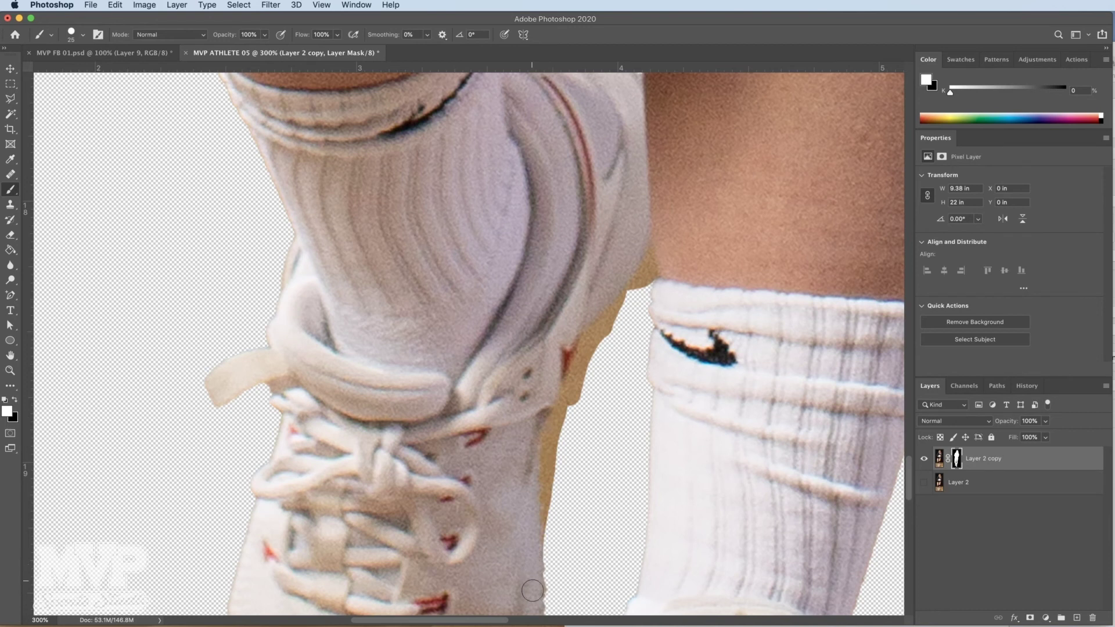
Step: Switch to the Soft Round brush at 20 px and paint black along the raised shoe's inner edge beside the laces and ankle
{"action": "right_click", "coordinate": [605, 375]}
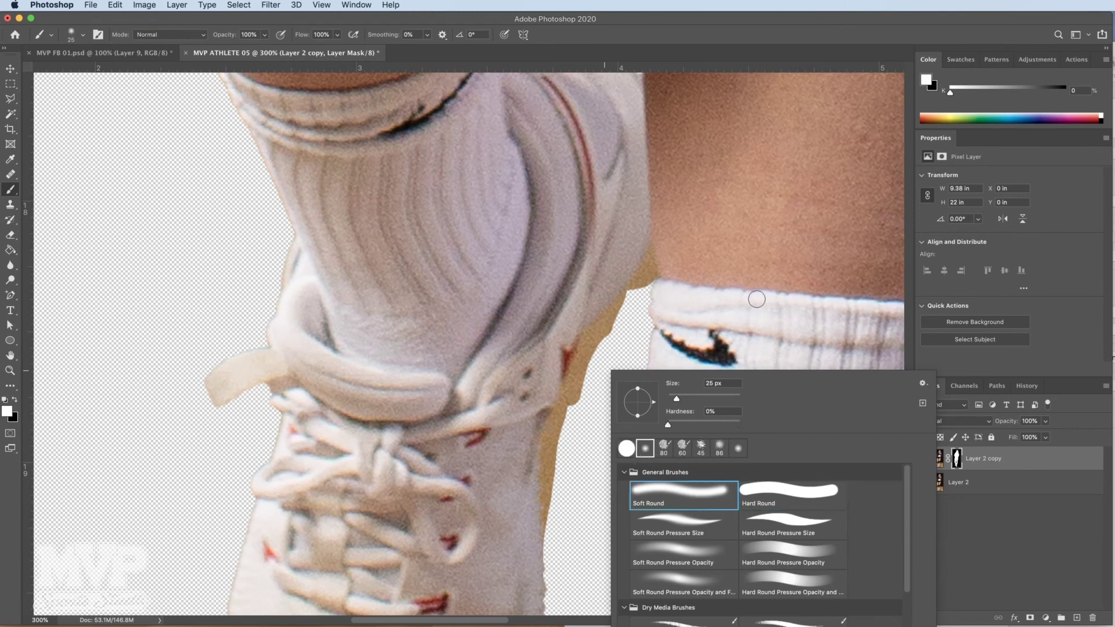
{"action": "left_click", "coordinate": [698, 281]}
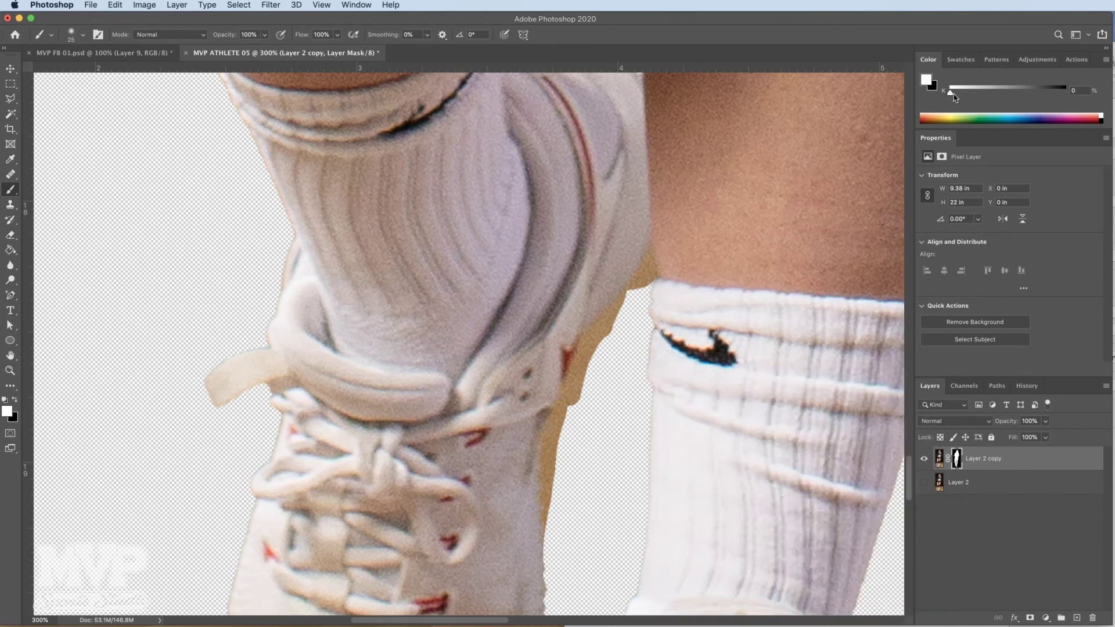
{"action": "left_click_drag", "start_coordinate": [951, 94], "coordinate": [1085, 98]}
{"action": "key", "text": "bracketleft"}
{"action": "left_click_drag", "start_coordinate": [545, 481], "coordinate": [546, 540]}
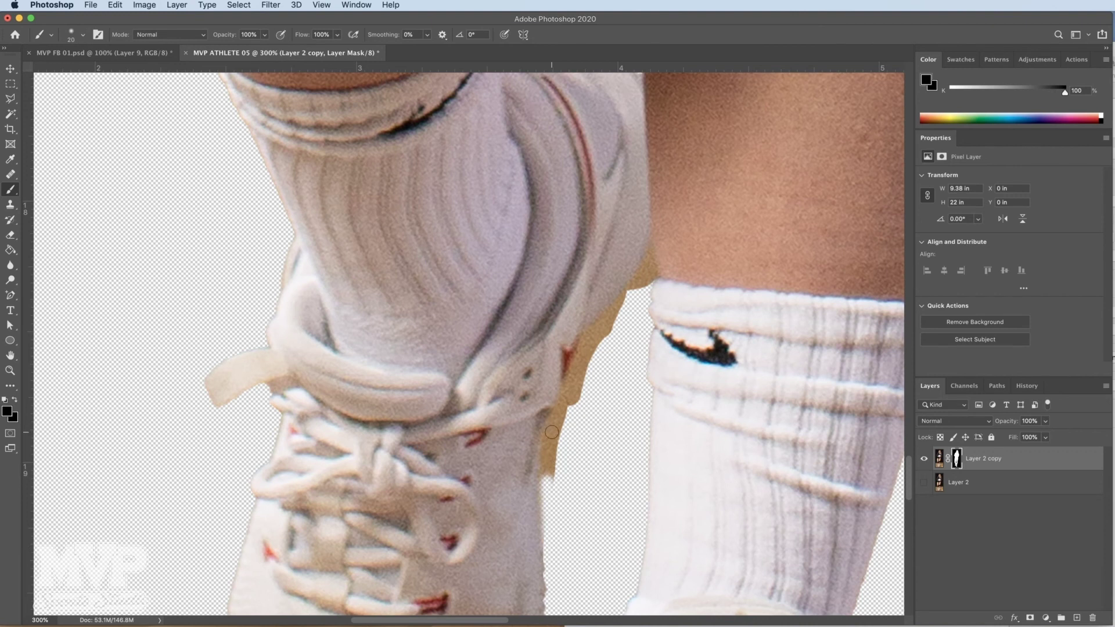
{"action": "left_click_drag", "start_coordinate": [550, 432], "coordinate": [547, 477]}
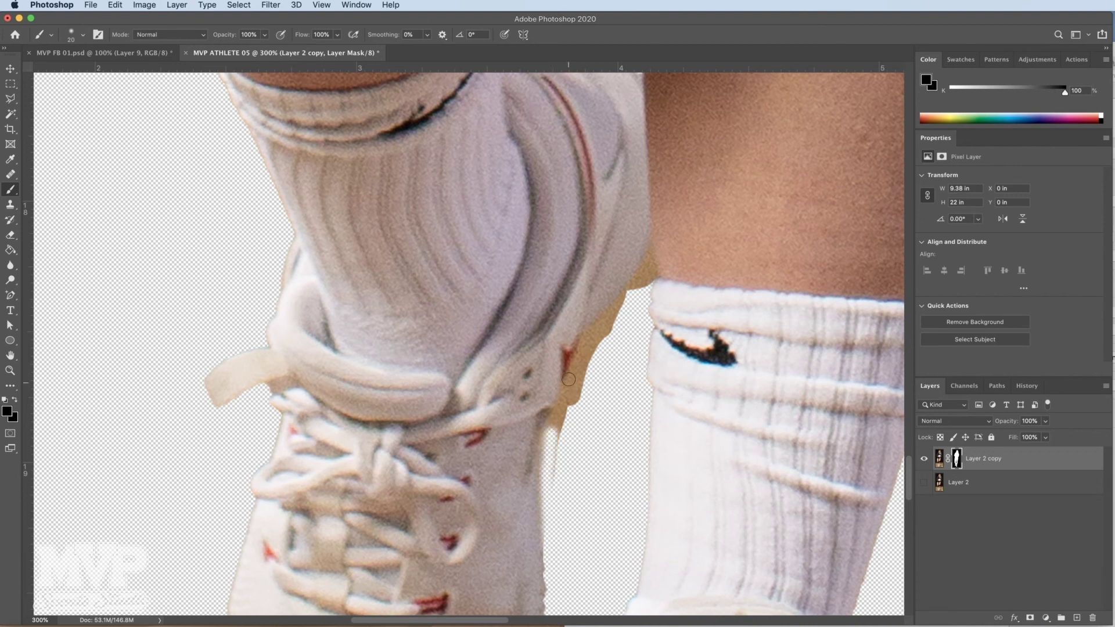
{"action": "left_click_drag", "start_coordinate": [554, 433], "coordinate": [580, 354]}
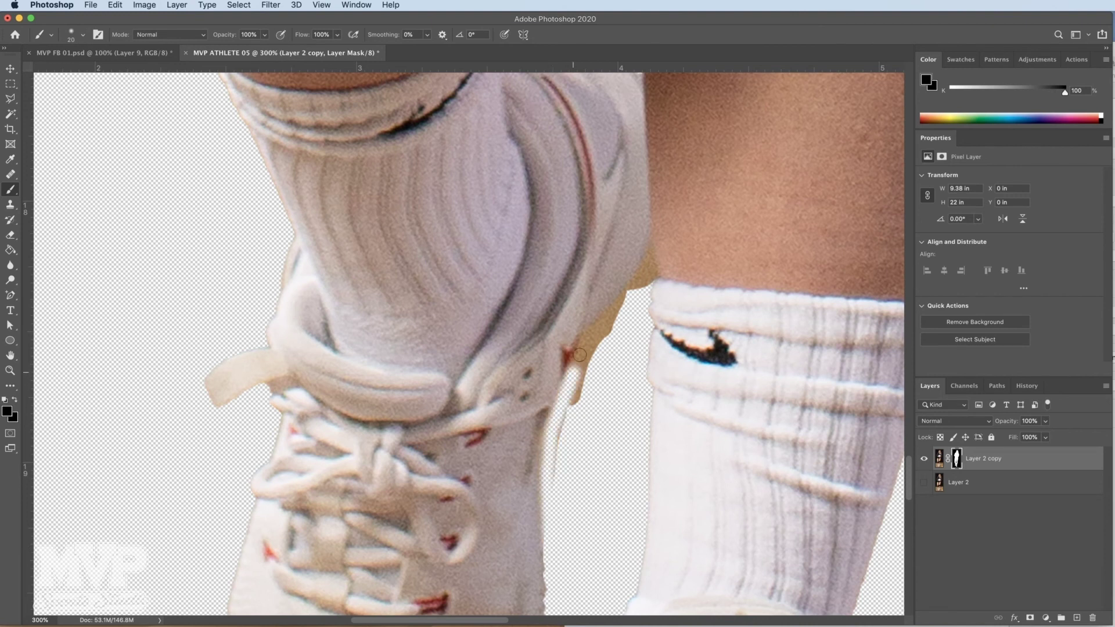
Step: Continue the black edge in straight strokes up the heel to the other calf and clear the remaining tan background
{"action": "left_click", "coordinate": [597, 325], "text": "shift"}
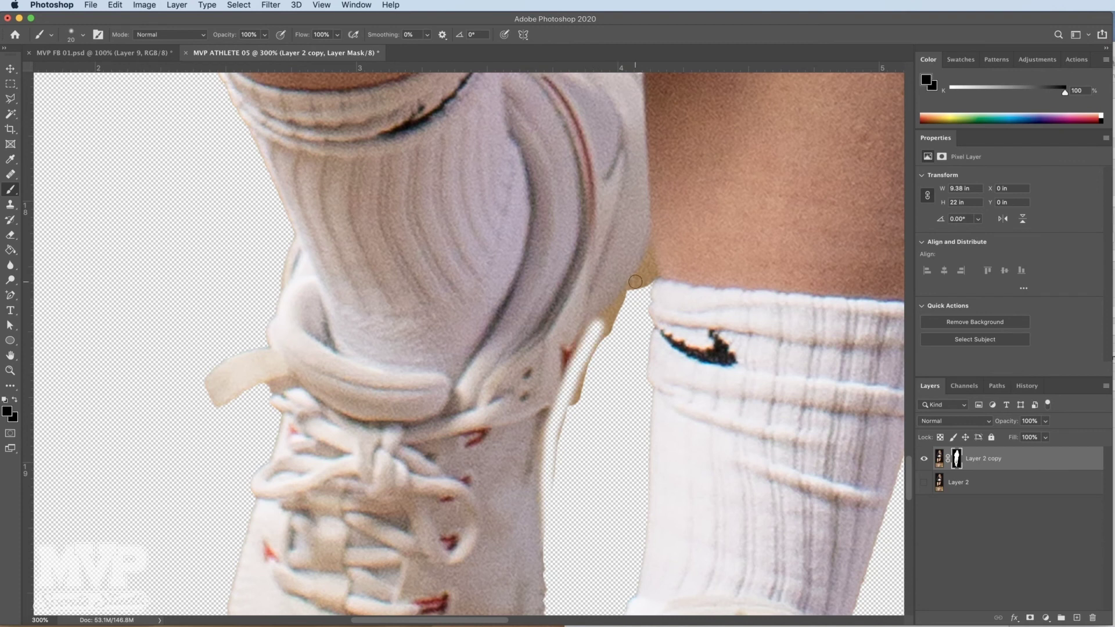
{"action": "left_click", "coordinate": [635, 281], "text": "shift"}
{"action": "left_click", "coordinate": [662, 232], "text": "shift"}
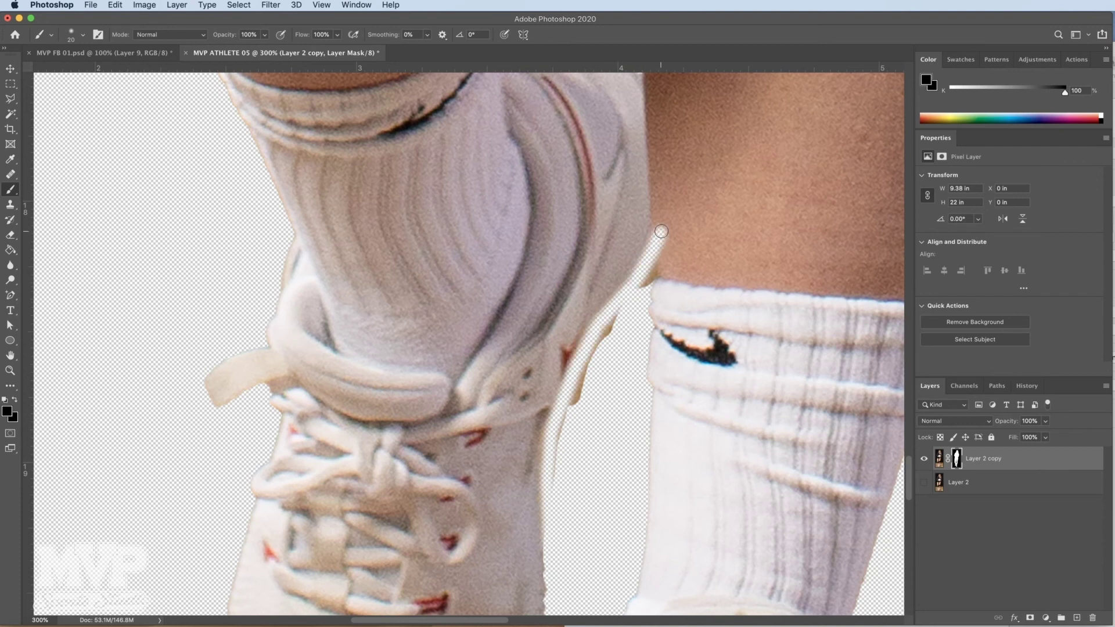
{"action": "mouse_move", "coordinate": [650, 271]}
{"action": "left_mouse_down"}
{"action": "mouse_move", "coordinate": [587, 372]}
{"action": "mouse_move", "coordinate": [553, 494]}
{"action": "left_mouse_up"}
{"action": "left_click_drag", "start_coordinate": [563, 435], "coordinate": [610, 292]}
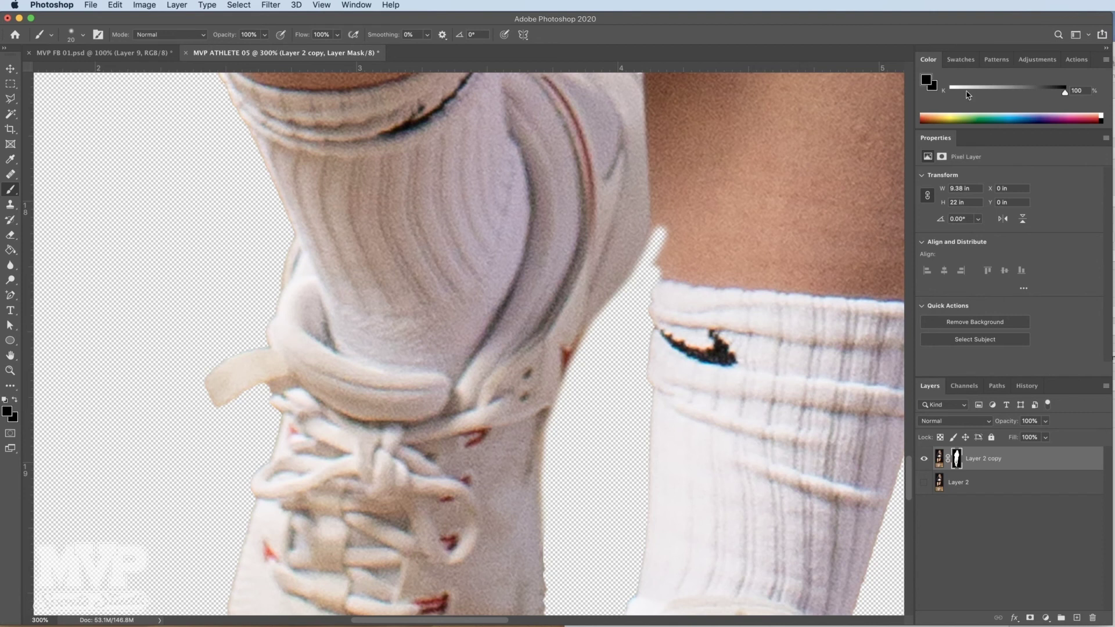
Step: Restore the notched calf edge above the sock in white with the Hard Round 20 px brush, and set the paint back to black
{"action": "left_click_drag", "start_coordinate": [967, 94], "coordinate": [937, 94]}
{"action": "right_click", "coordinate": [689, 253]}
{"action": "left_click", "coordinate": [848, 375]}
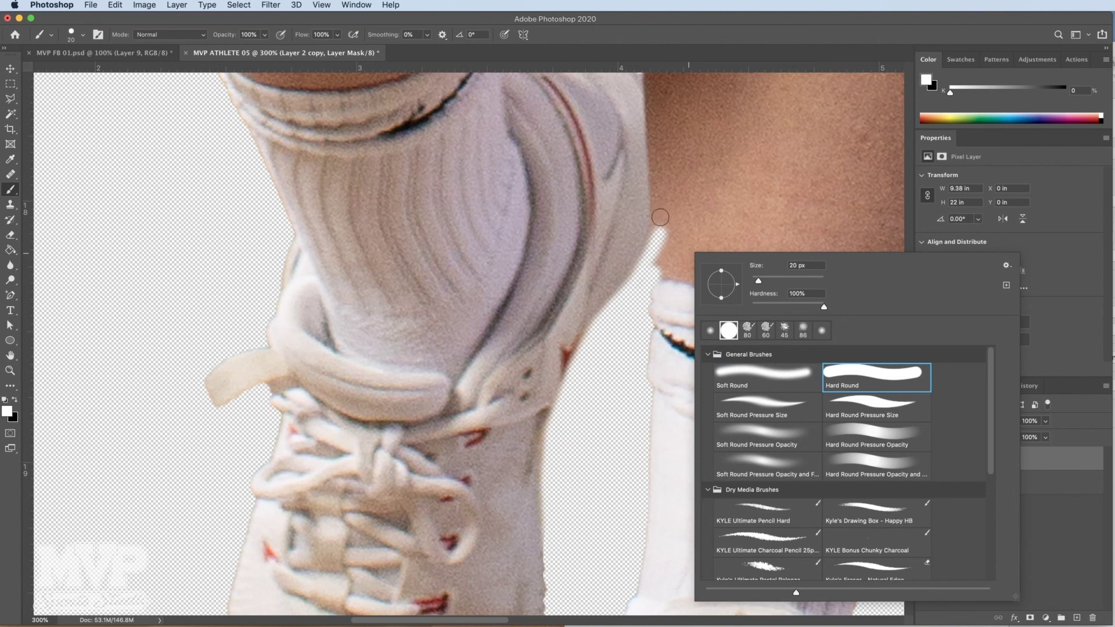
{"action": "left_click", "coordinate": [660, 217]}
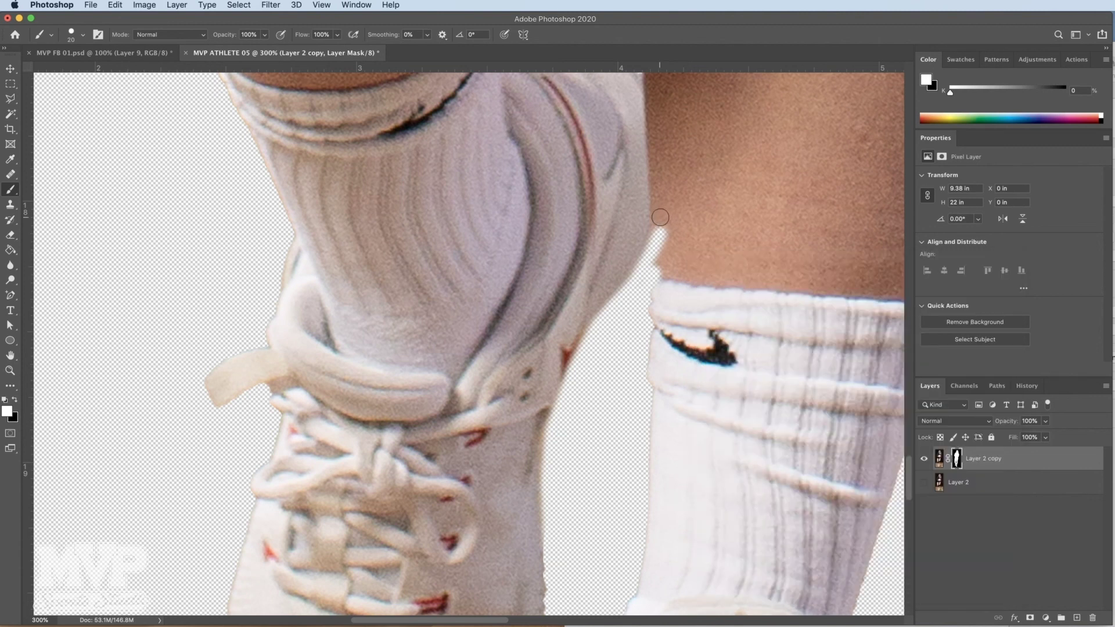
{"action": "left_click", "coordinate": [665, 272], "text": "shift"}
{"action": "left_click_drag", "start_coordinate": [665, 272], "coordinate": [665, 286]}
{"action": "left_click_drag", "start_coordinate": [950, 95], "coordinate": [1066, 93]}
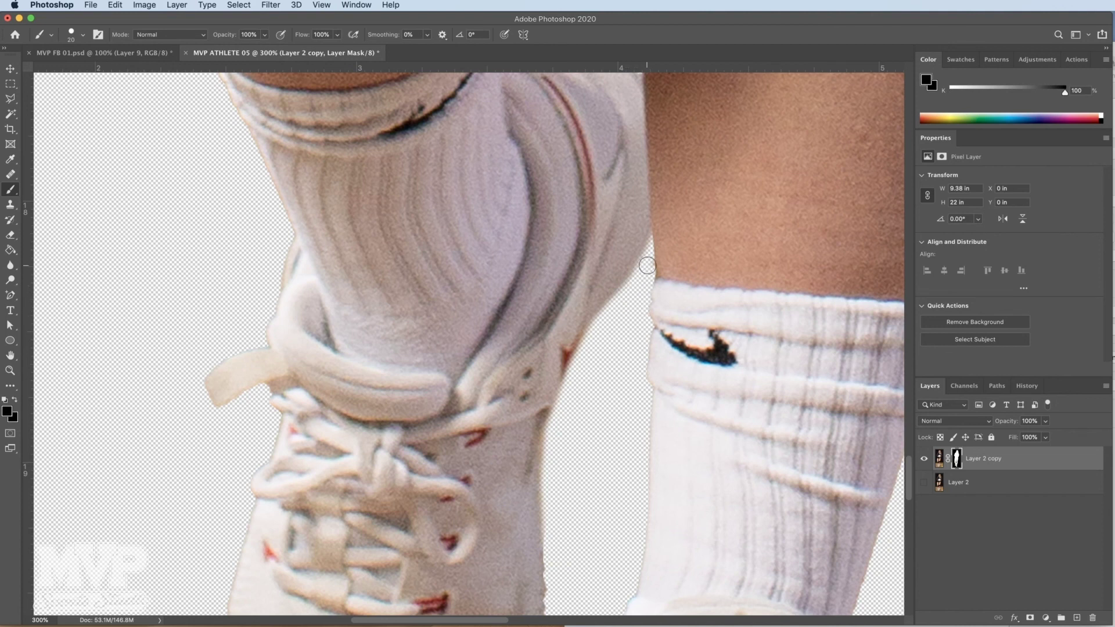
{"action": "key", "text": "bracketleft"}
Step: Review the cutout's edges from the shoes up to the hair, and check the figure as a whole at 33.3% zoom
{"action": "key", "text": "z"}
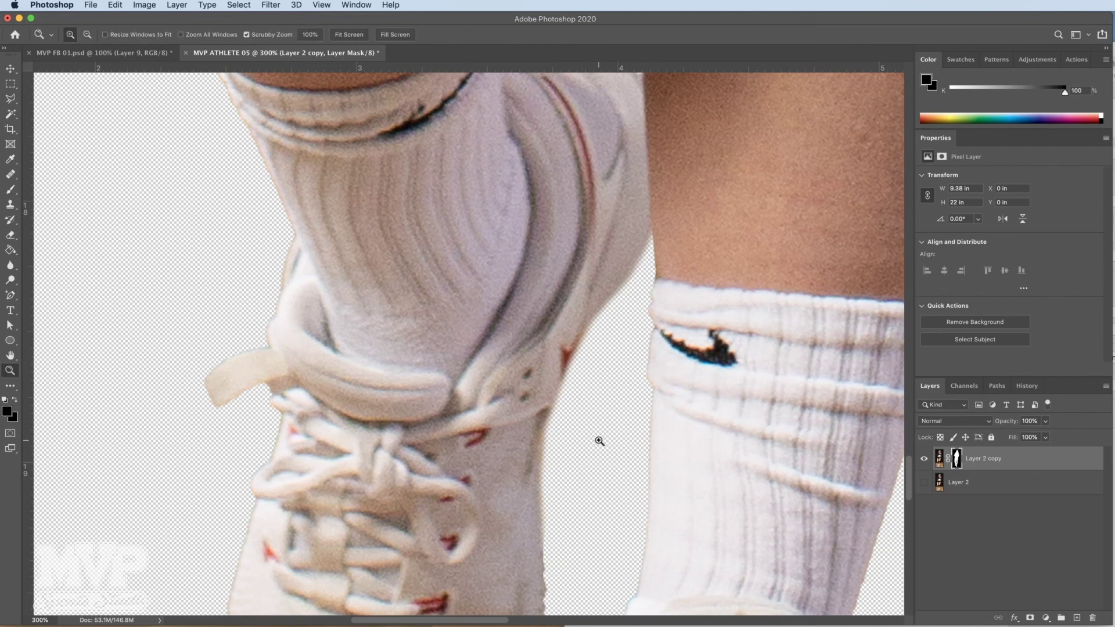
{"action": "left_click", "coordinate": [599, 440], "text": "alt"}
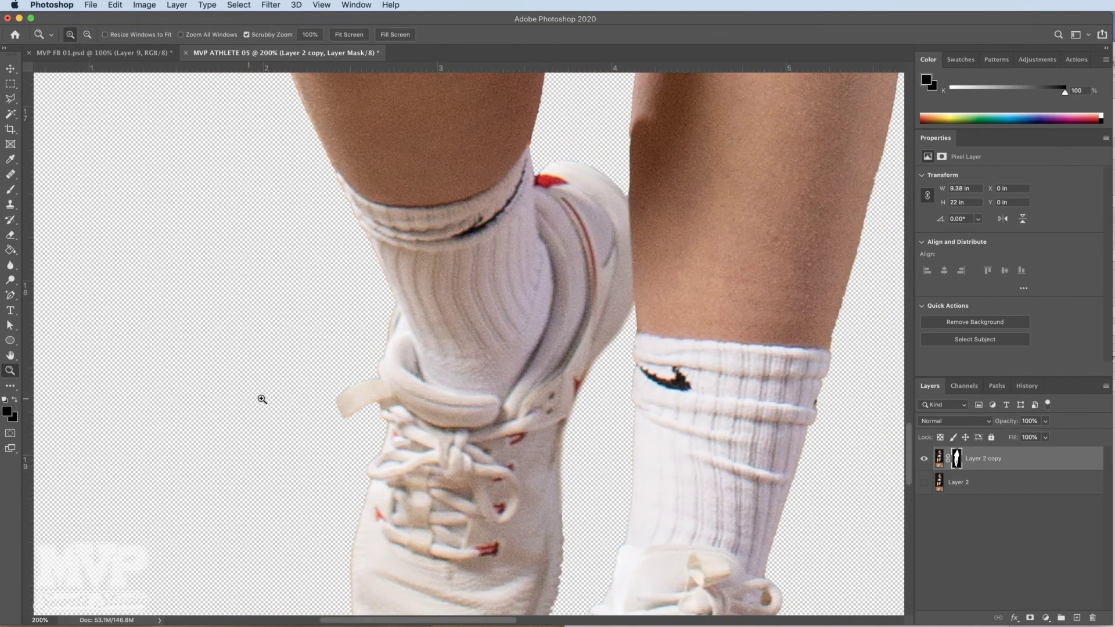
{"action": "key", "text": "alt"}
{"action": "left_click", "coordinate": [603, 389], "text": "alt"}
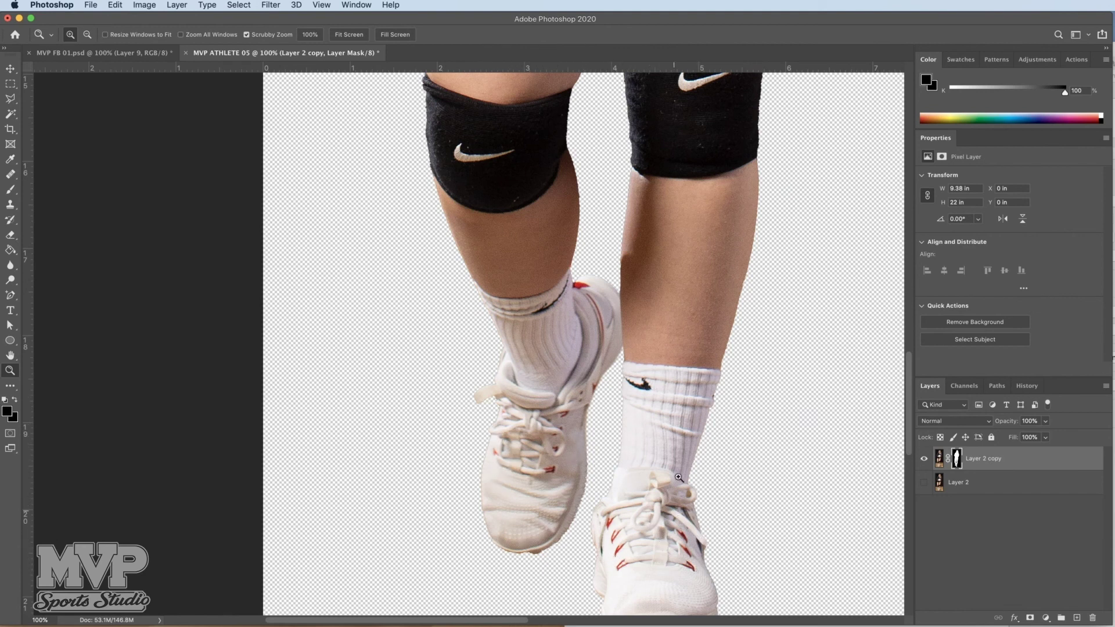
{"action": "left_click_drag", "start_coordinate": [720, 241], "coordinate": [647, 510]}
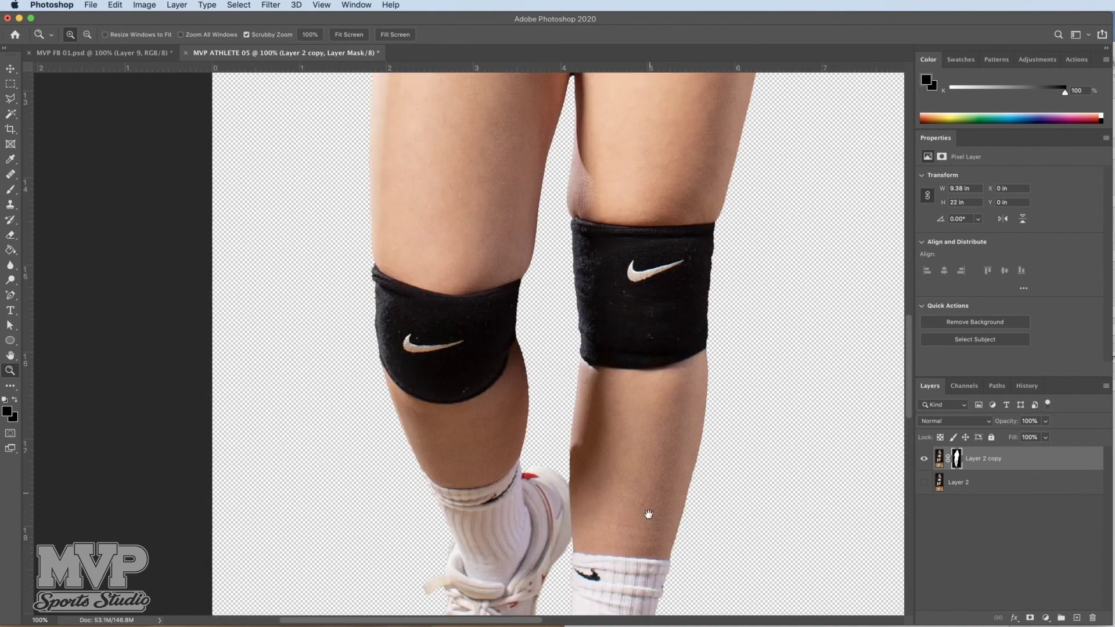
{"action": "left_click_drag", "start_coordinate": [644, 233], "coordinate": [643, 518]}
{"action": "left_click_drag", "start_coordinate": [676, 216], "coordinate": [664, 490]}
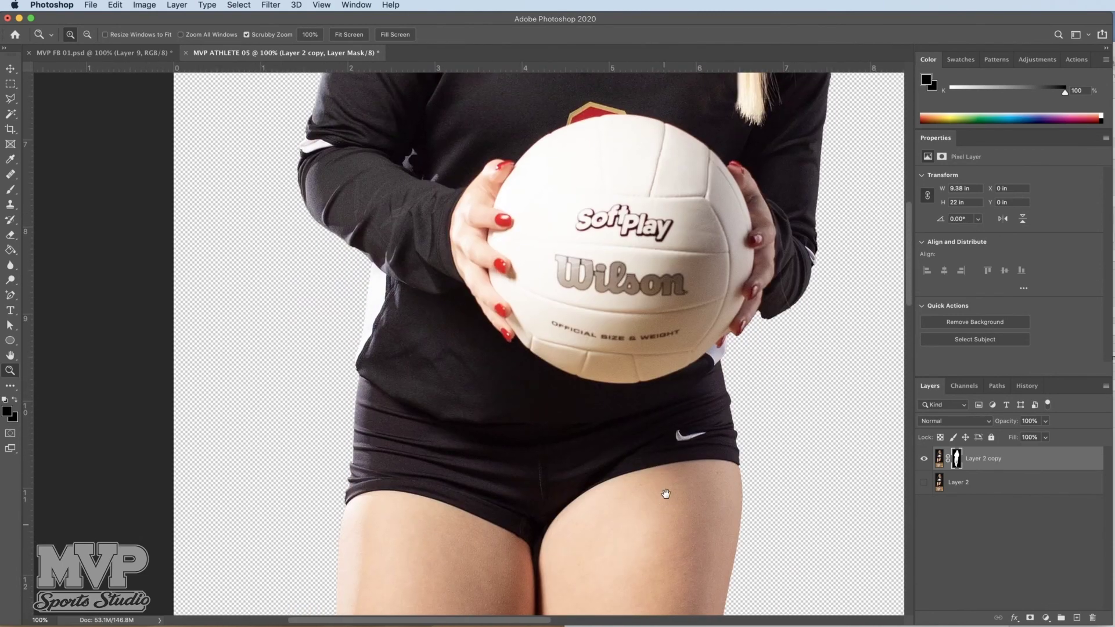
{"action": "left_click_drag", "start_coordinate": [709, 319], "coordinate": [642, 460]}
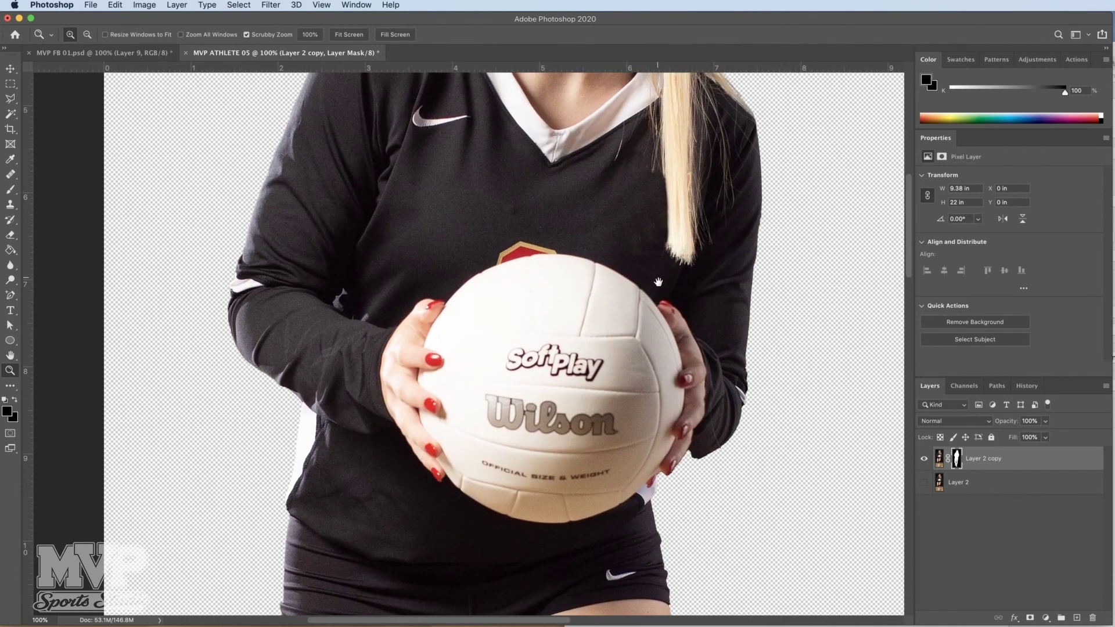
{"action": "left_click_drag", "start_coordinate": [657, 276], "coordinate": [661, 357]}
{"action": "left_click_drag", "start_coordinate": [639, 244], "coordinate": [633, 301]}
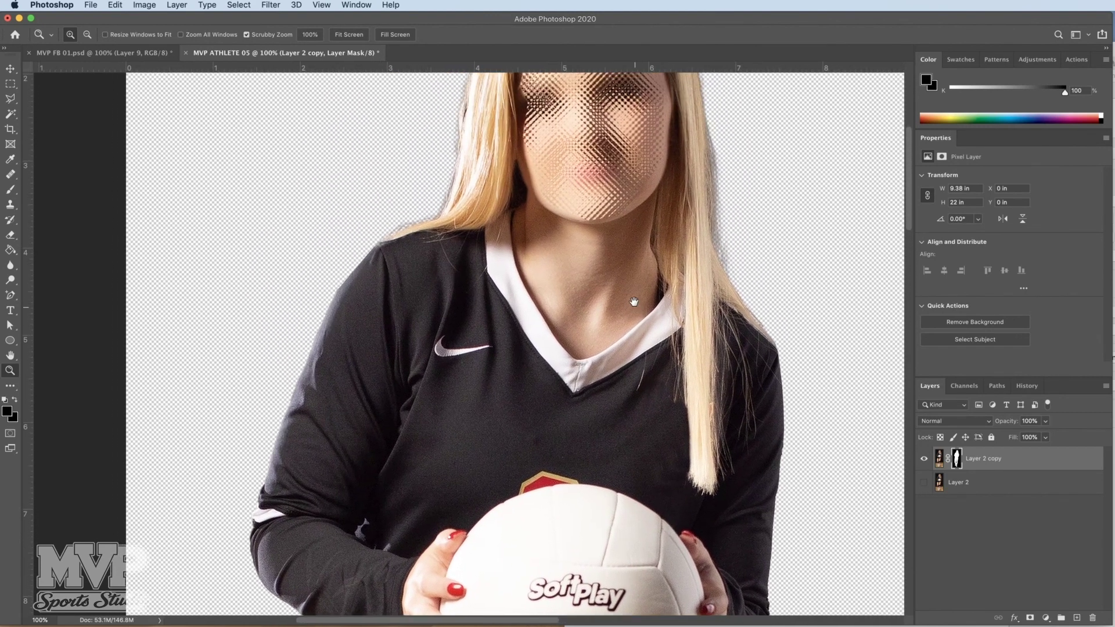
{"action": "left_click", "coordinate": [634, 301], "text": "alt"}
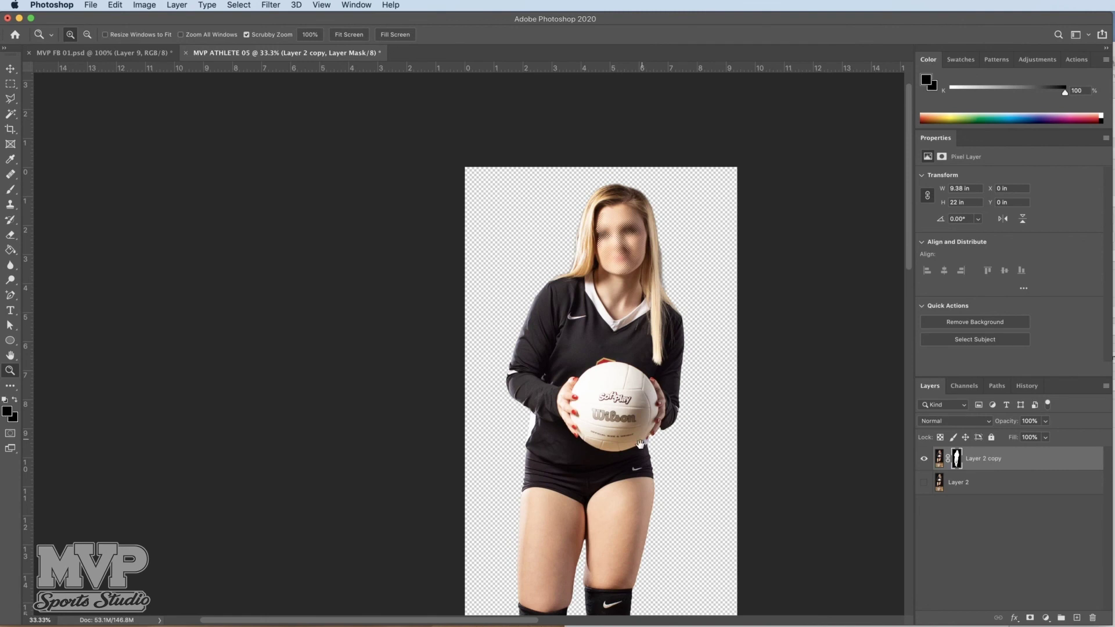
{"action": "left_click_drag", "start_coordinate": [638, 451], "coordinate": [552, 361]}
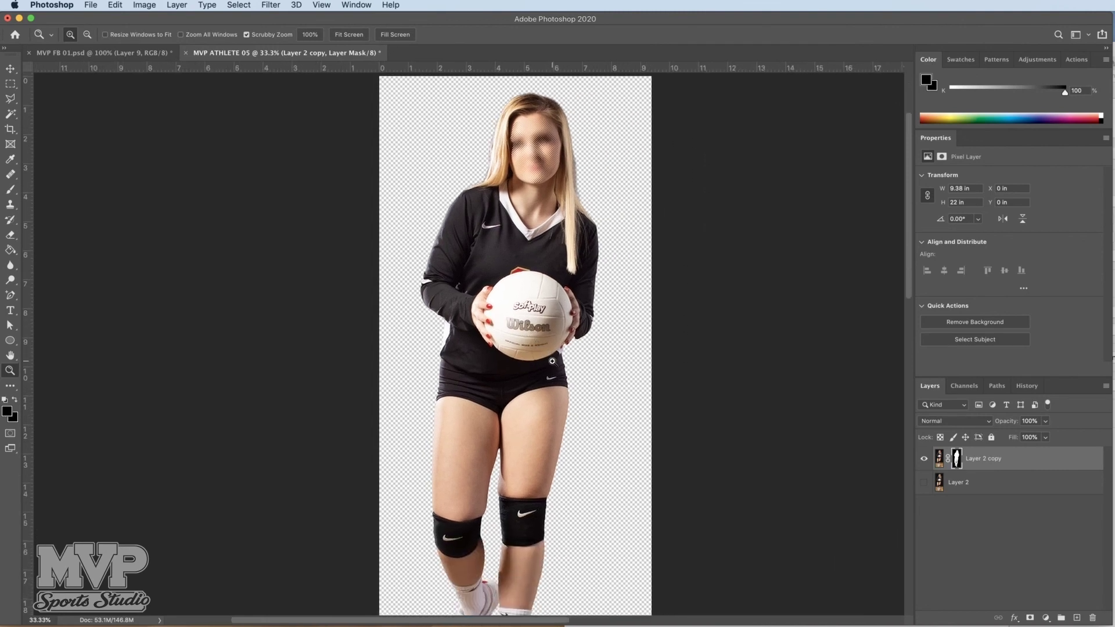